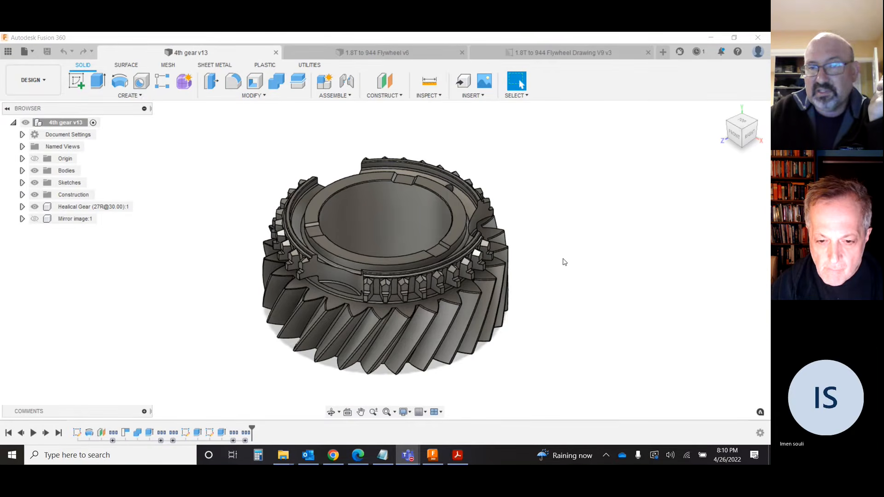
Step: Examine the helical gear model from above, behind and below
scroll(563, 260, "up", 3)
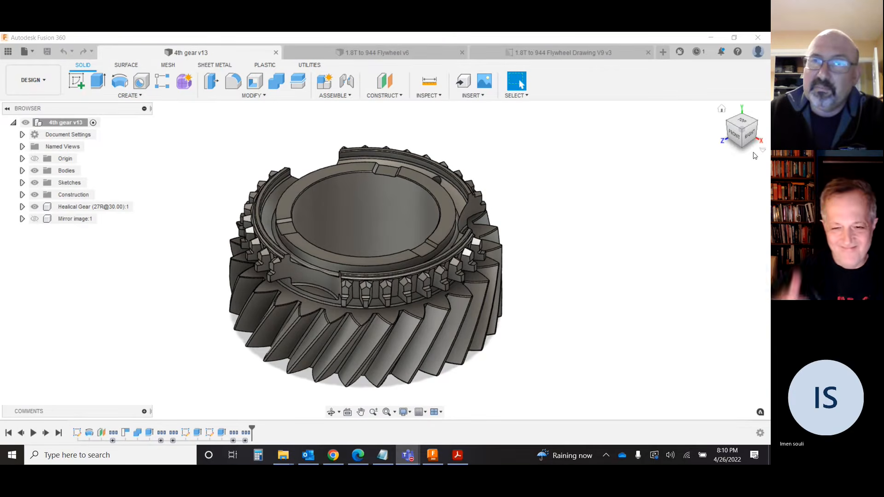
mouse_move(739, 137)
left_mouse_down()
mouse_move(749, 125)
mouse_move(742, 137)
mouse_move(741, 129)
left_mouse_up()
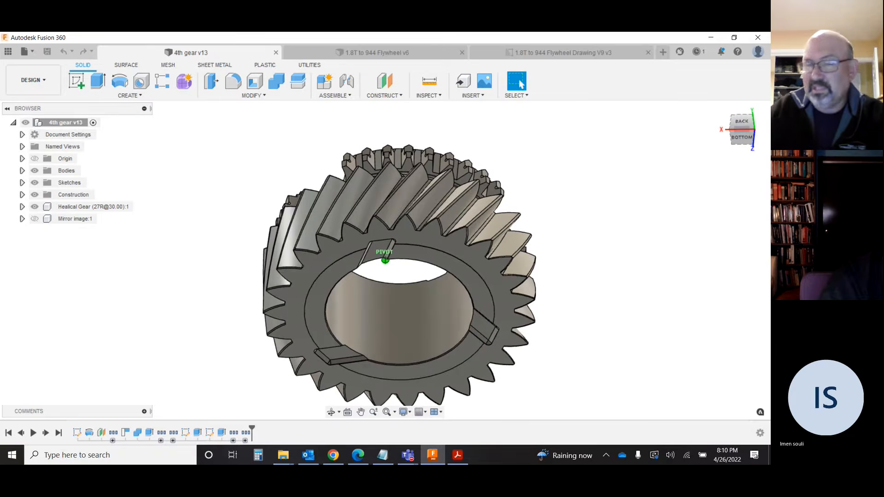
left_click(742, 122)
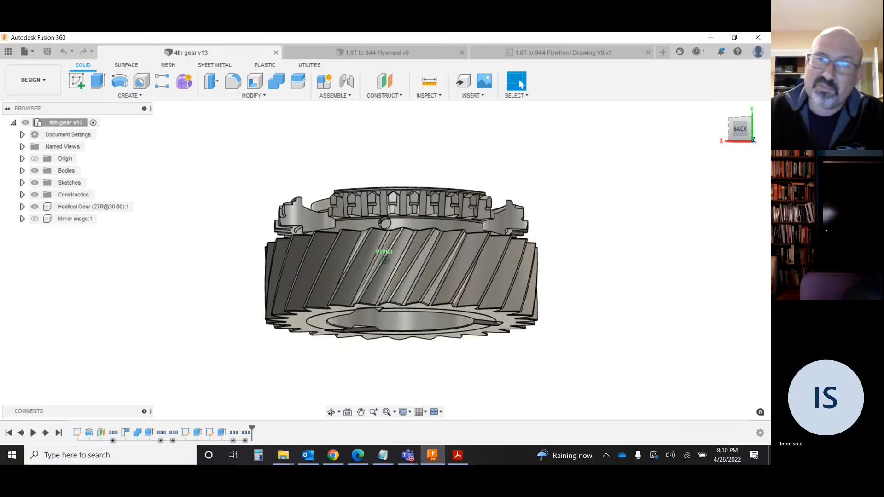
mouse_move(741, 124)
left_mouse_down()
mouse_move(753, 138)
mouse_move(739, 135)
left_mouse_up()
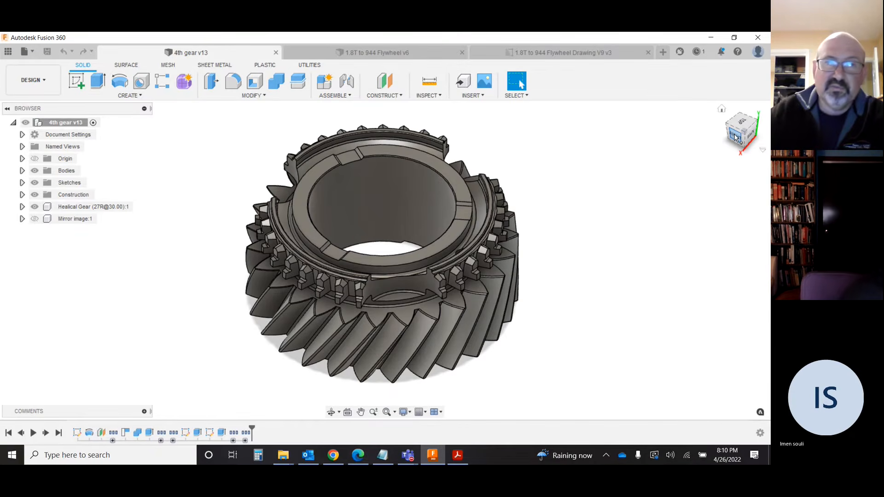
left_click(46, 83)
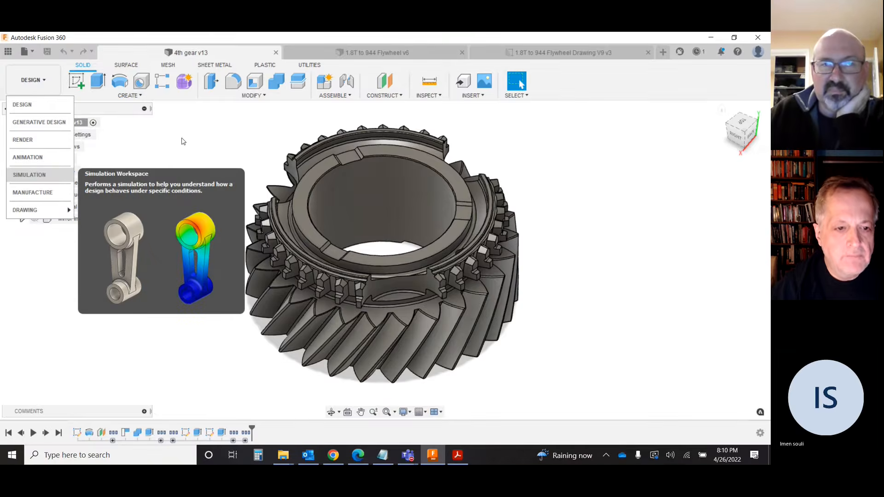
left_click(259, 130)
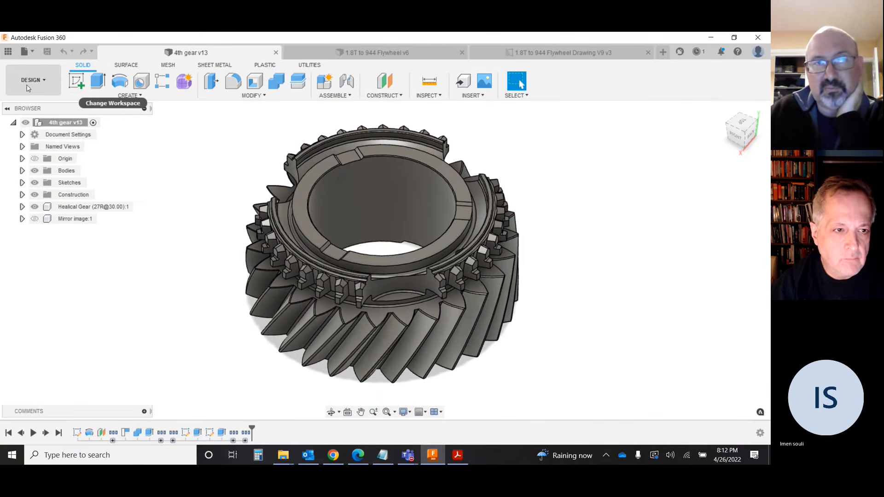
left_click(44, 83)
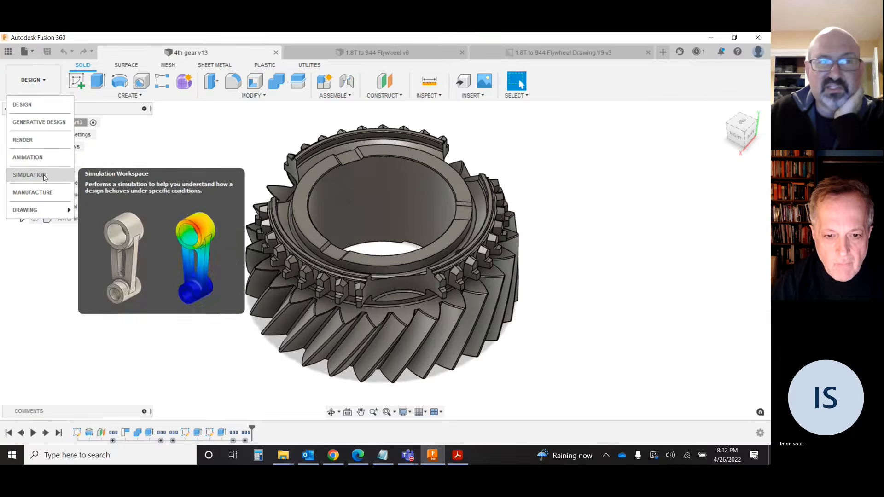
mouse_move(47, 214)
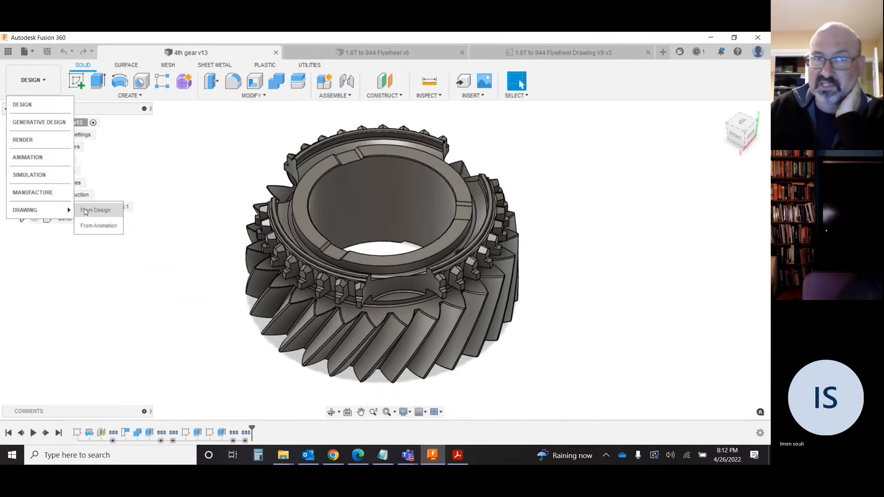
left_click(204, 308)
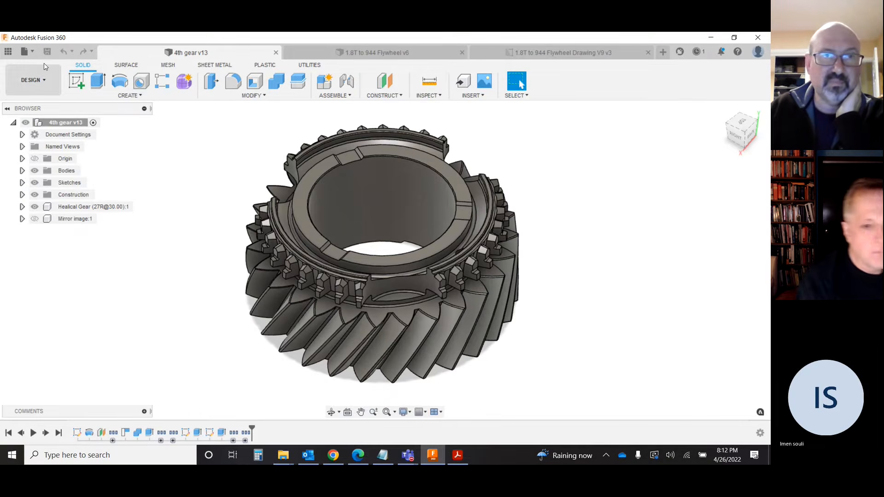
left_click(8, 51)
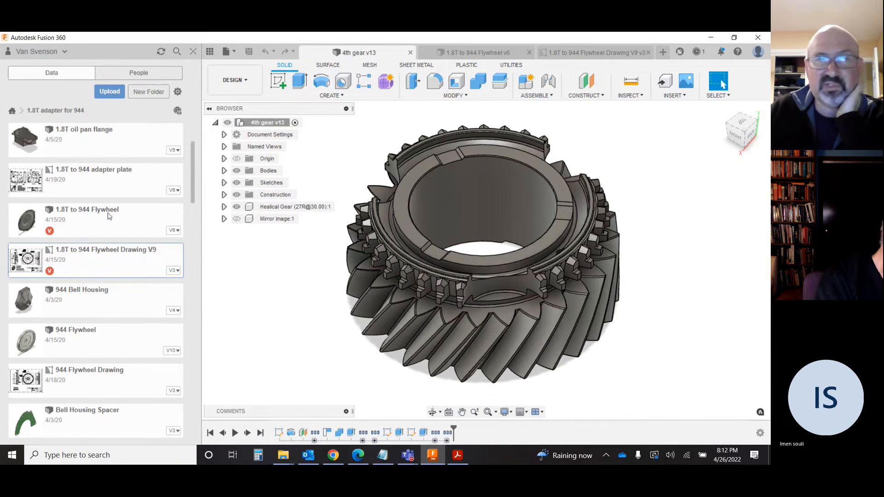
left_click(193, 51)
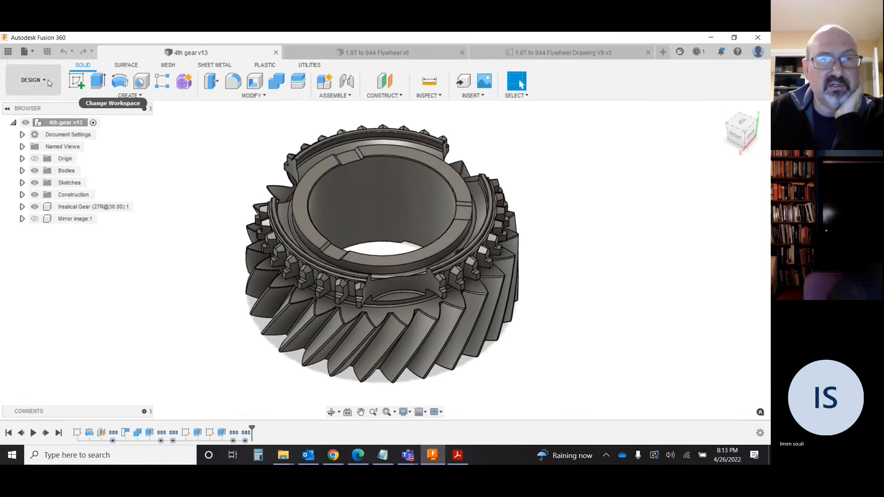
Step: Create a new drawing from the gear design with visible contents only, ASME standard, mm units and B (17in x 11in) sheet size
left_click(33, 80)
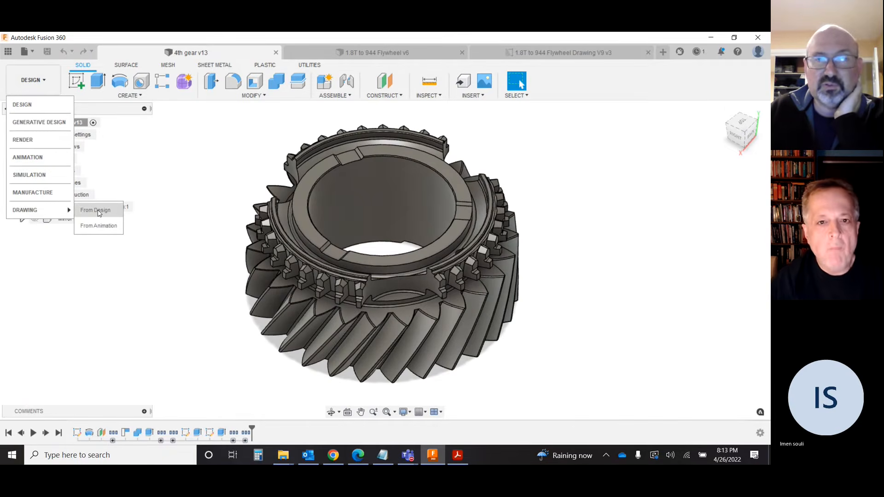
left_click(99, 211)
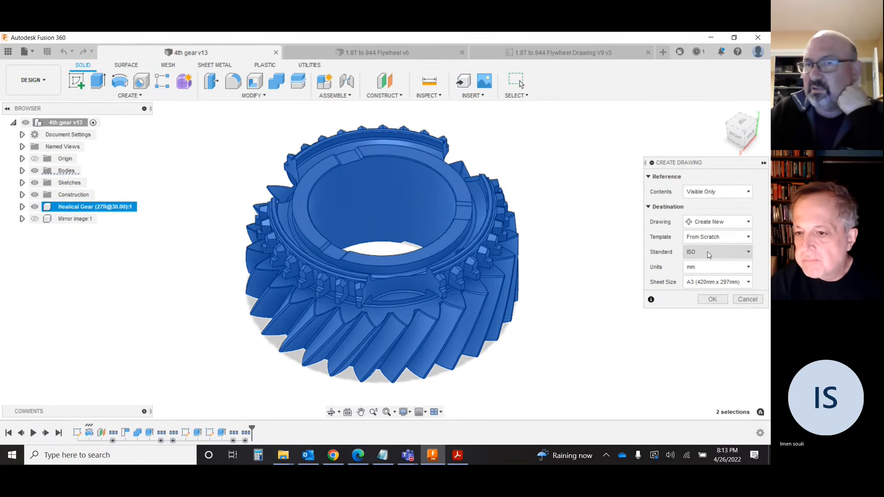
left_click(705, 282)
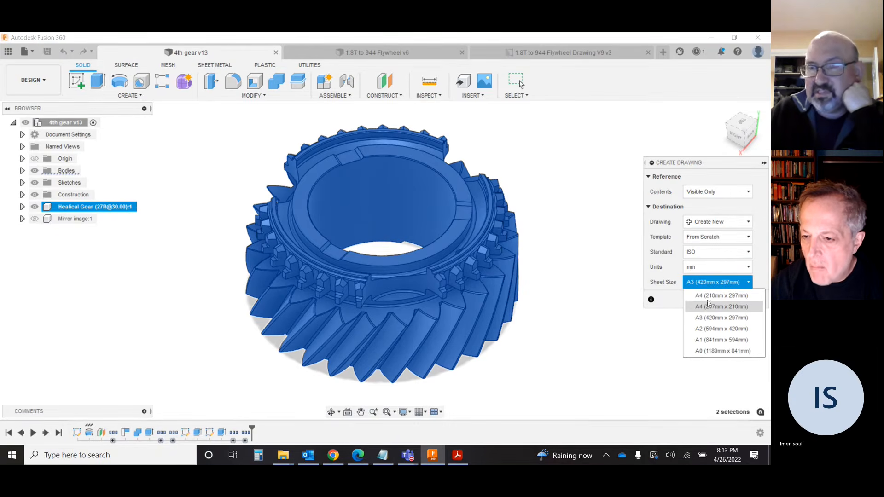
left_click(708, 254)
left_click(708, 253)
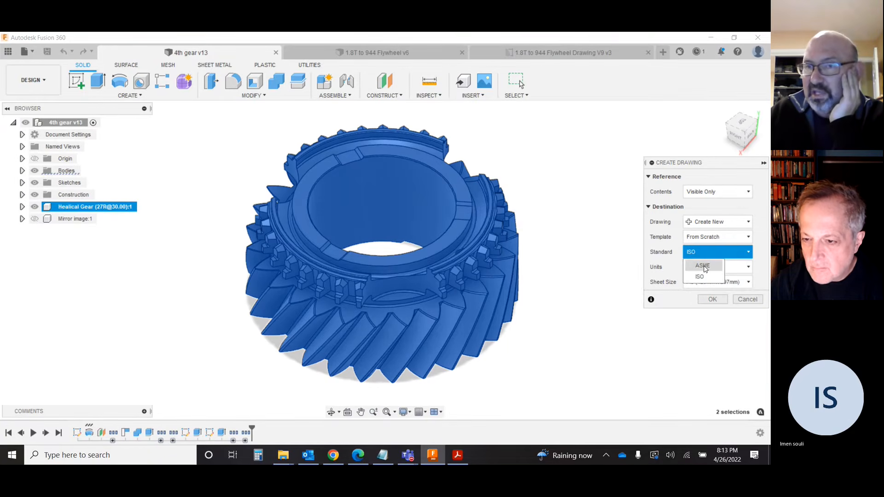
left_click(703, 267)
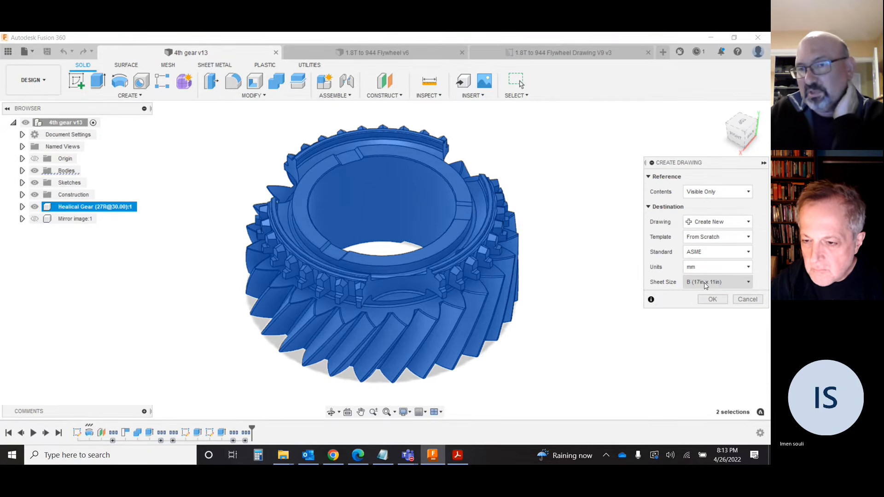
left_click(704, 284)
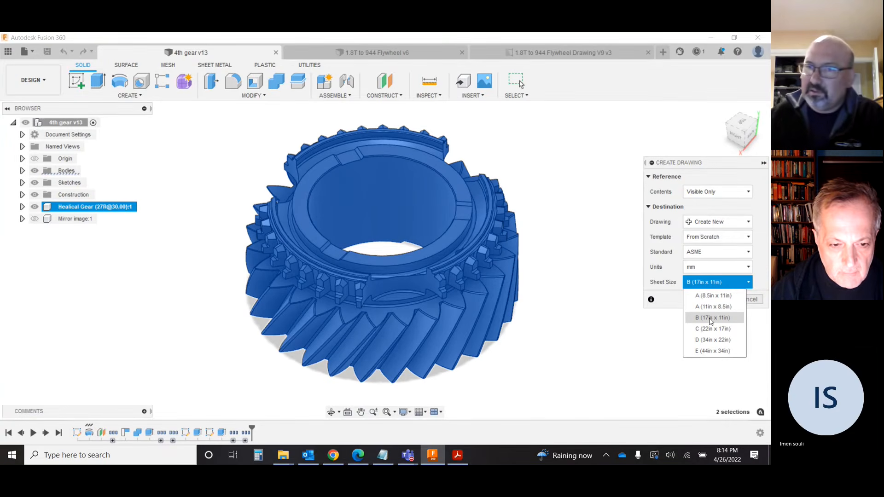
left_click(711, 318)
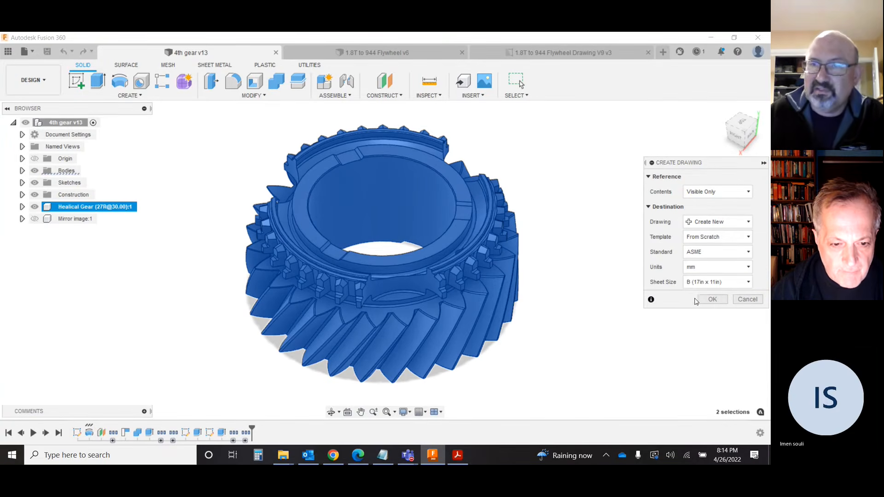
left_click(712, 300)
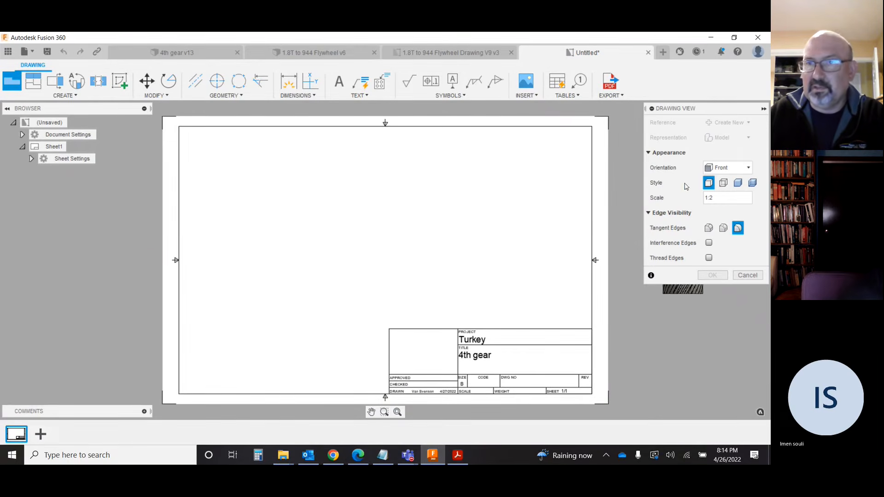
Step: Place a base view of the gear in TOP orientation at 3:2 scale, centred in the upper part of the sheet
left_click(748, 275)
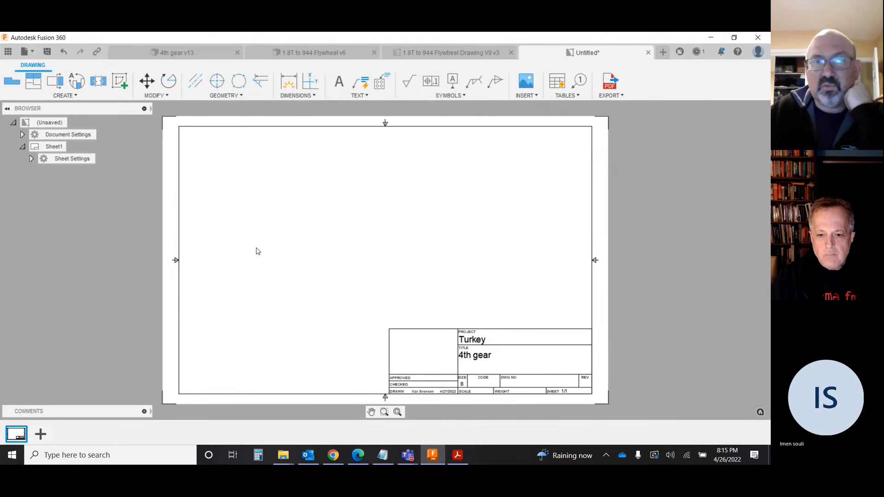
left_click(11, 82)
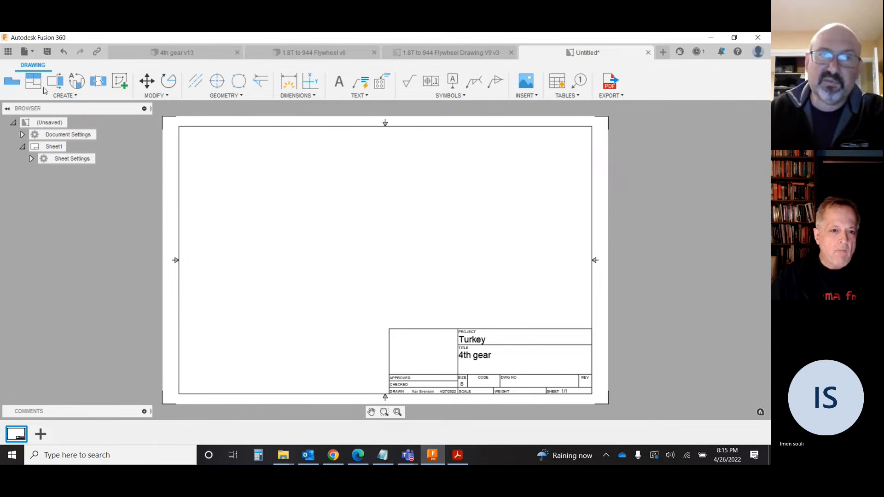
left_click(12, 83)
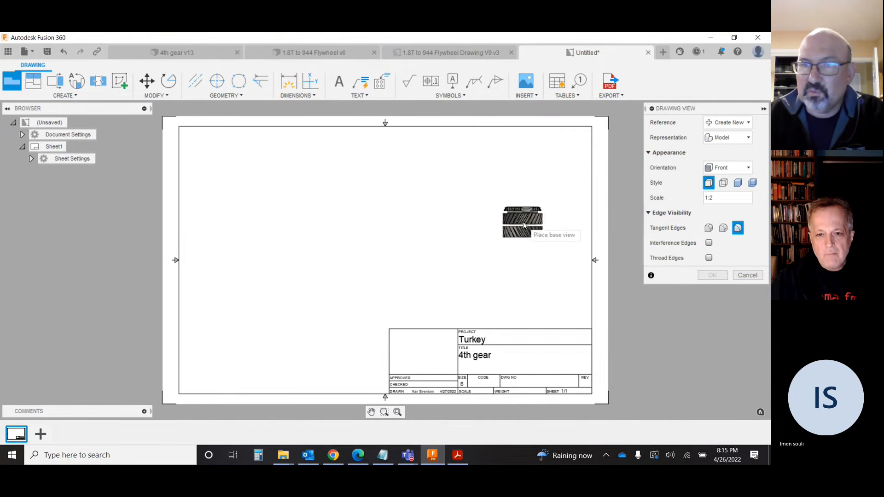
left_click(735, 170)
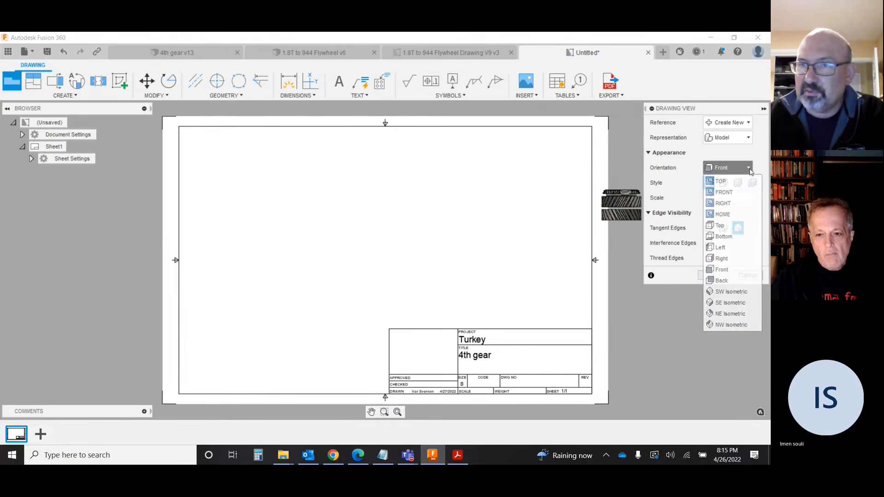
left_click(727, 183)
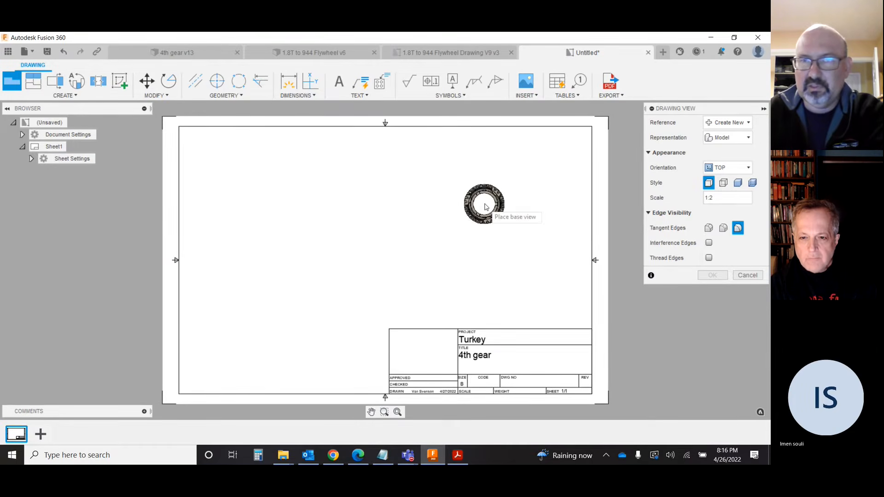
type("2")
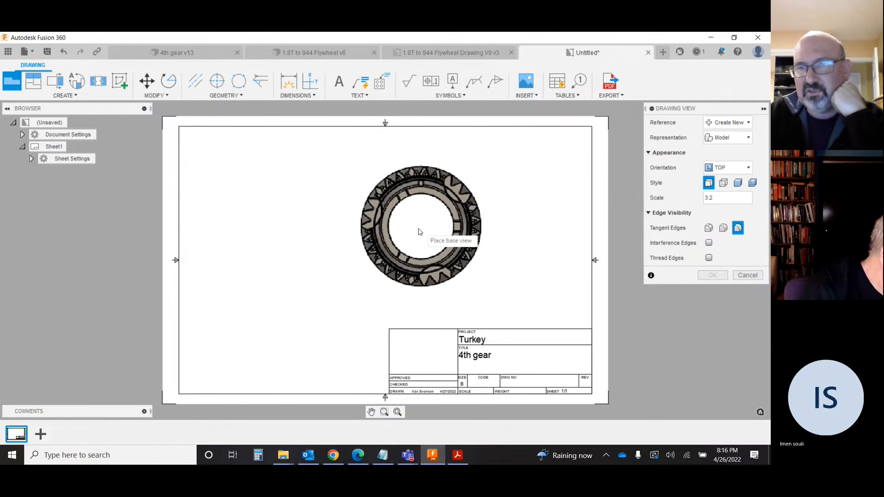
left_click(418, 228)
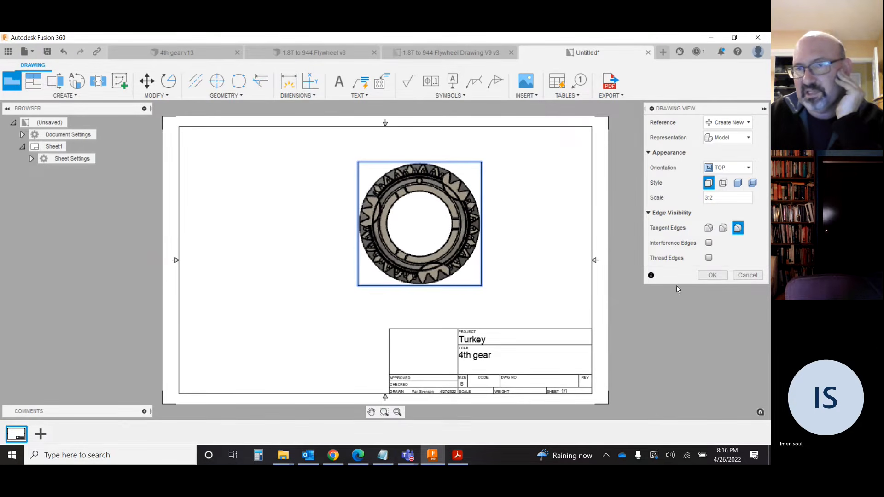
left_click(713, 275)
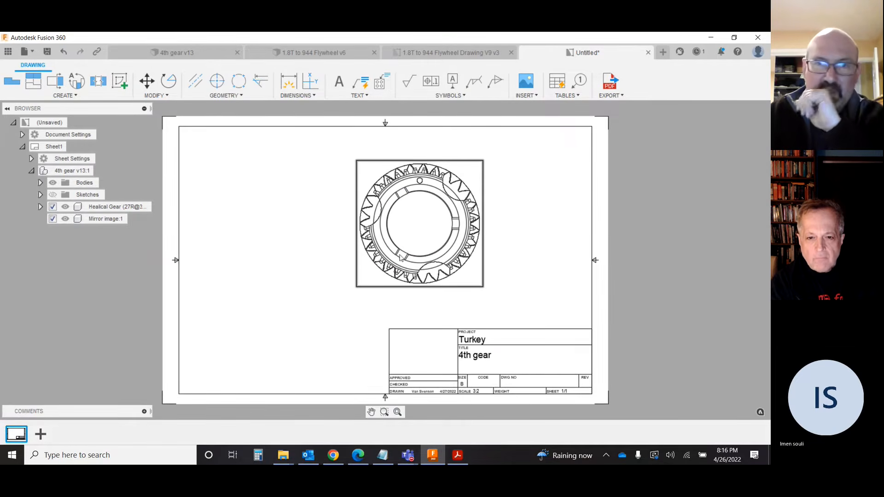
Step: Switch back to the 4th gear design, show the Mirror image component and check what it contains
left_click(164, 54)
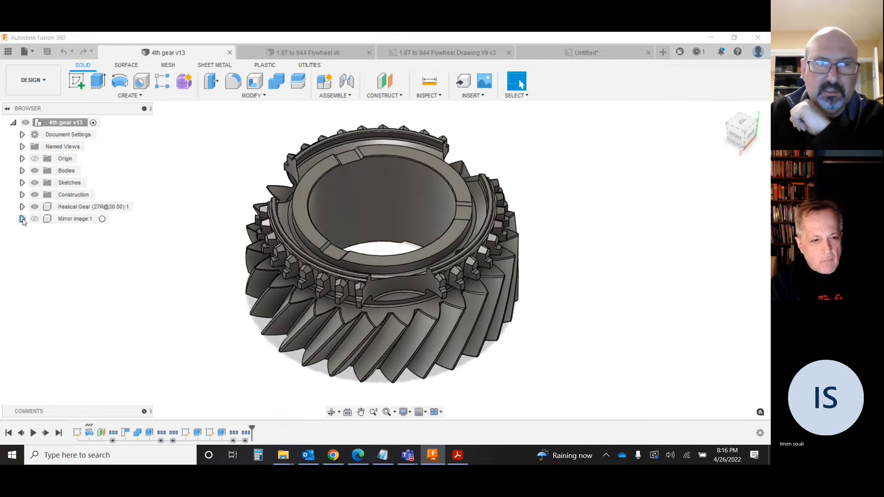
left_click(36, 220)
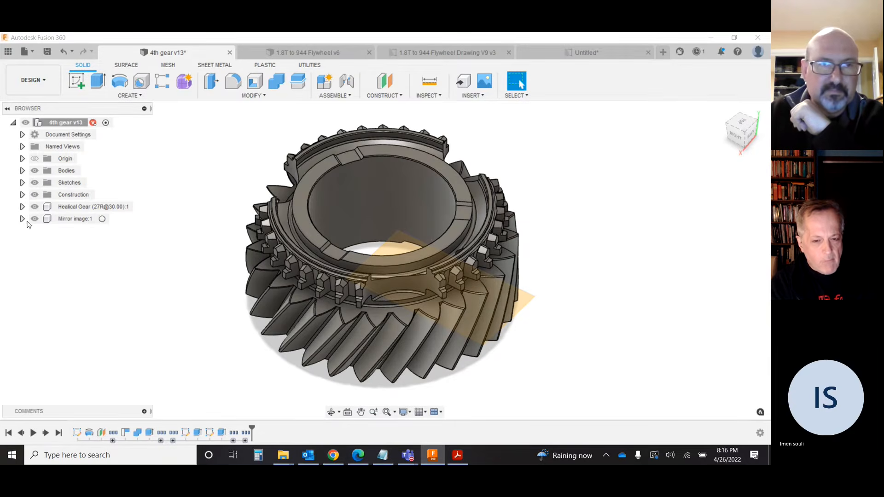
scroll(524, 278, "up", 1)
scroll(524, 278, "down", 2)
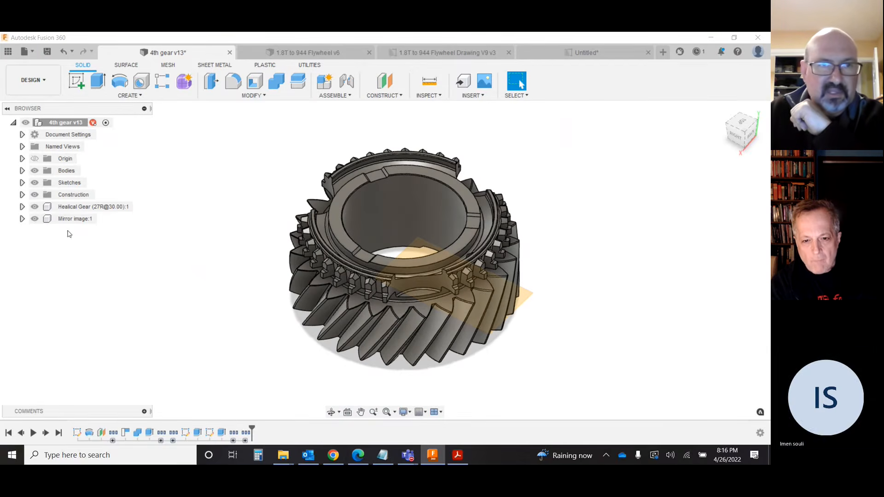
left_click(23, 219)
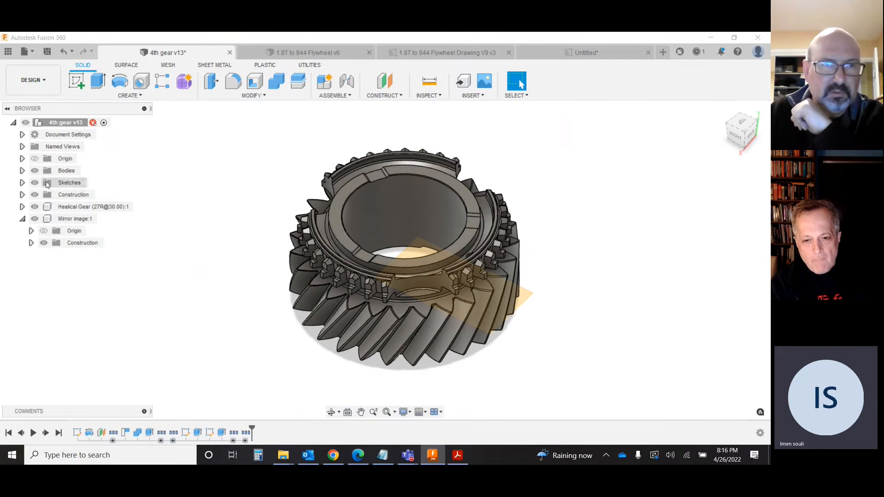
left_click(23, 220)
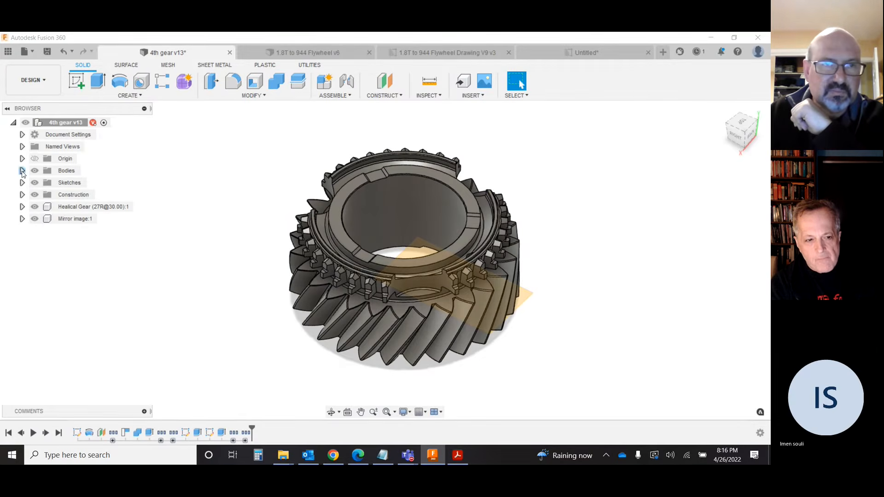
Step: Show the Mirror image body beneath the gear and hide the Mirror image component
left_click(23, 170)
left_click(44, 195)
left_click(75, 183)
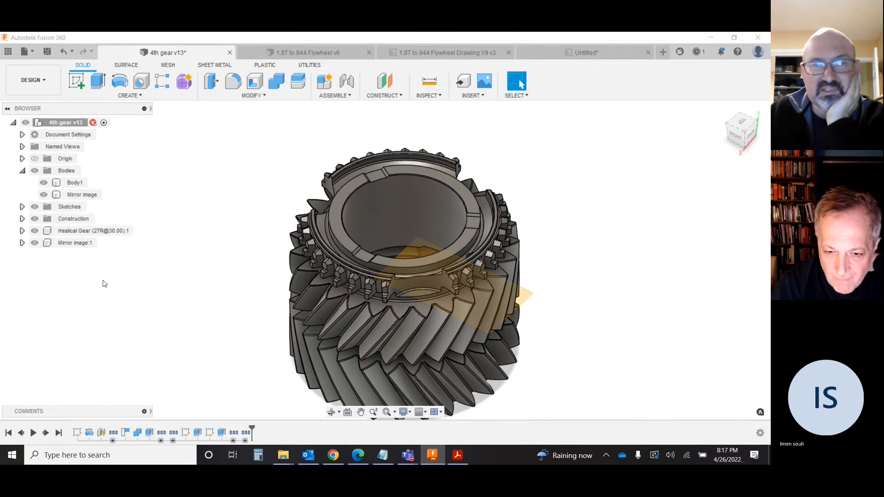
left_click(34, 242)
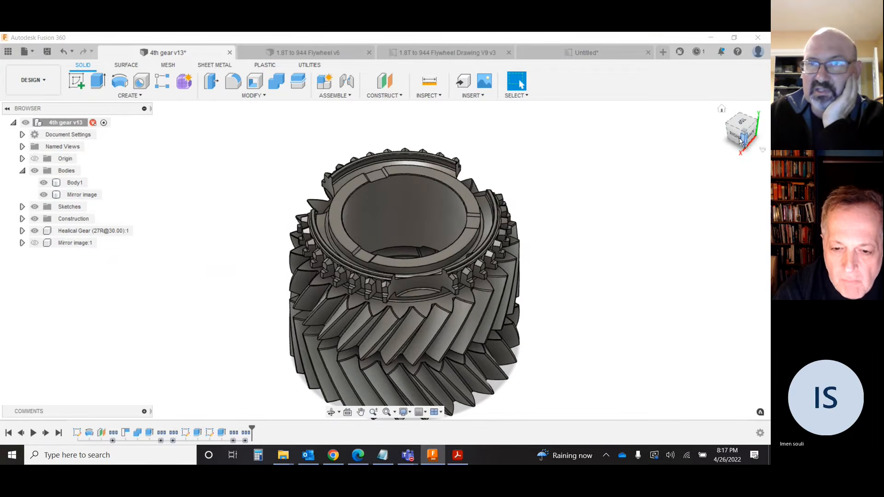
mouse_move(744, 139)
left_mouse_down()
mouse_move(739, 111)
mouse_move(740, 126)
left_mouse_up()
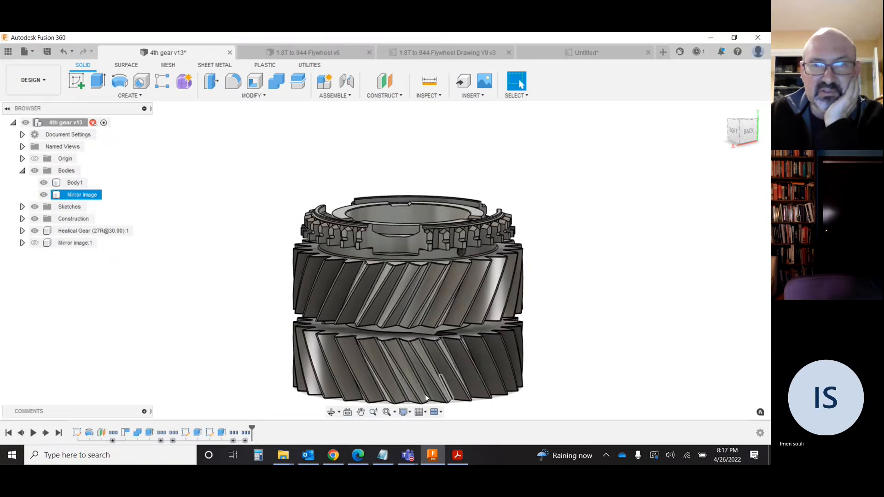
Step: Delete the Mirror image body from the gear design, including the feature that later timeline features reference
left_click(80, 197)
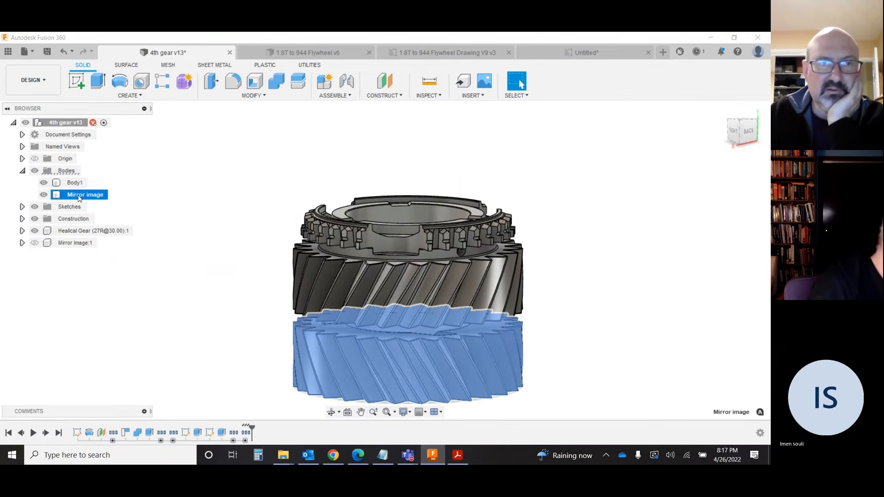
right_click(79, 199)
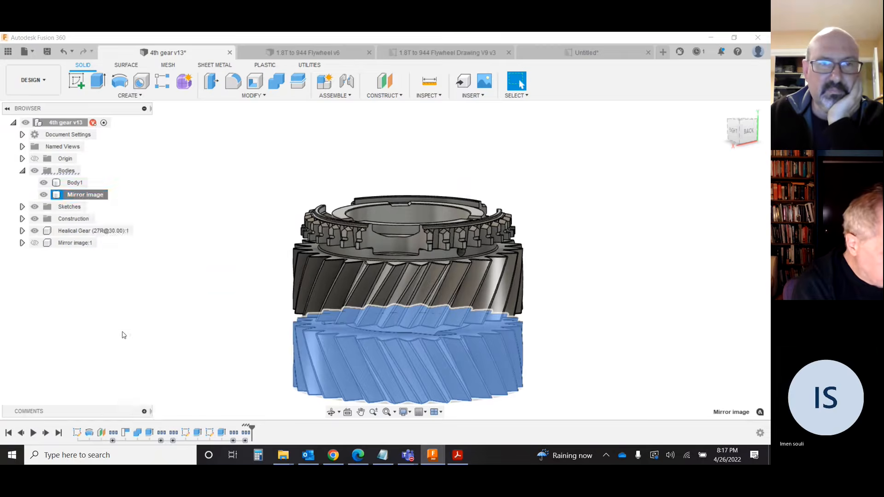
left_click(123, 334)
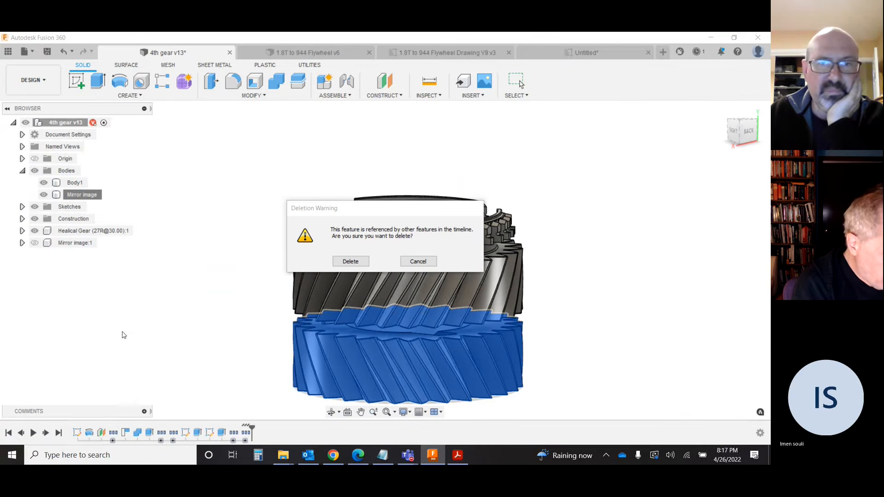
left_click(351, 261)
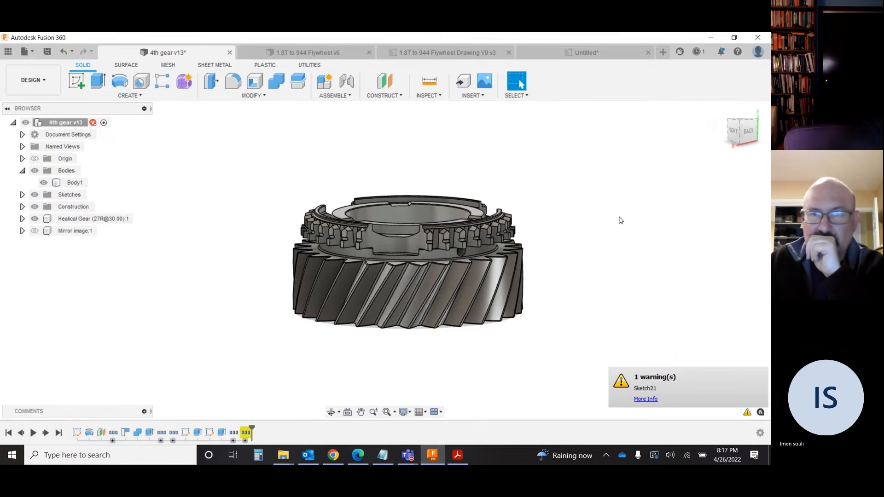
Step: Expand the Mirror Image 4 3D Printing timeline group and delete its Mirror image component, construction plane and Sketch21
mouse_move(248, 433)
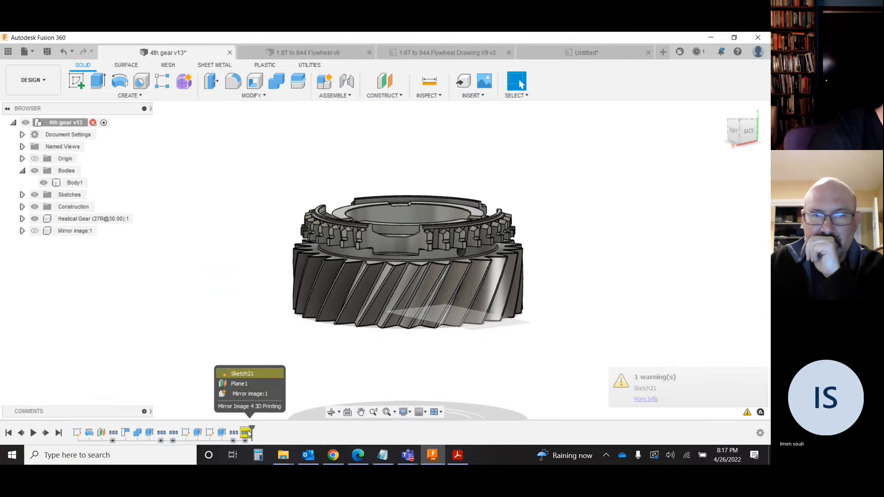
left_click(246, 441)
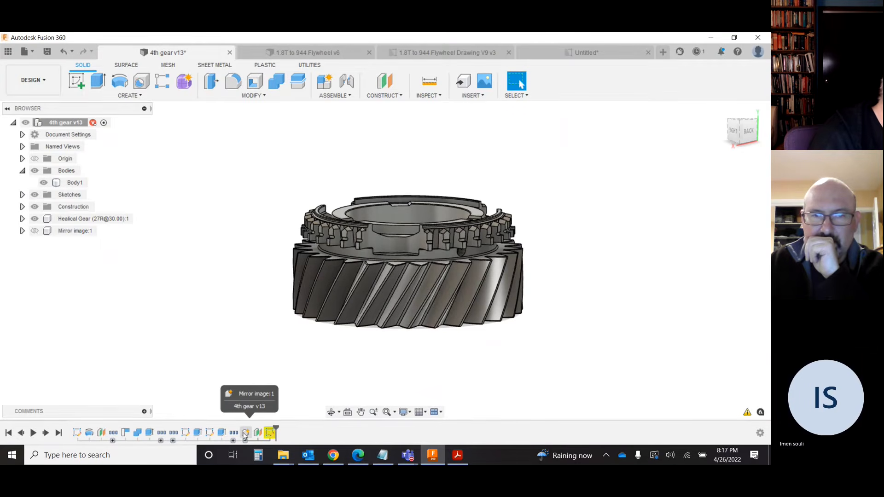
left_click(245, 433)
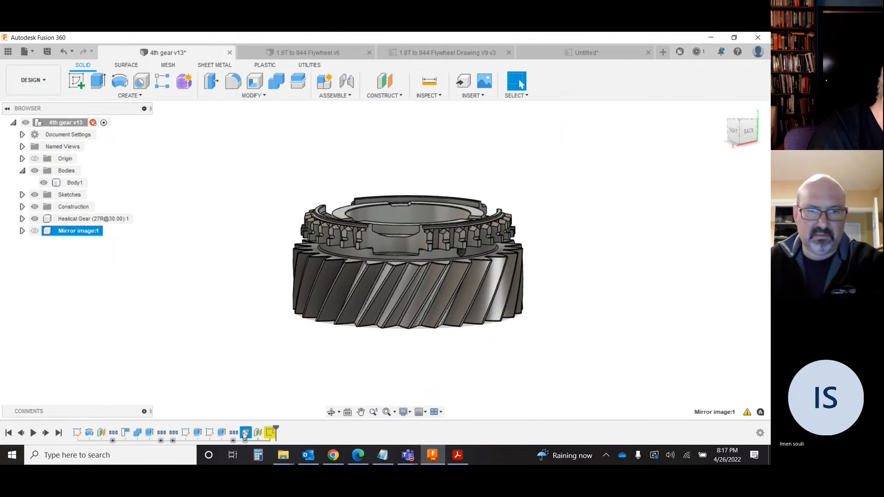
left_click(271, 432, "shift")
right_click(271, 433)
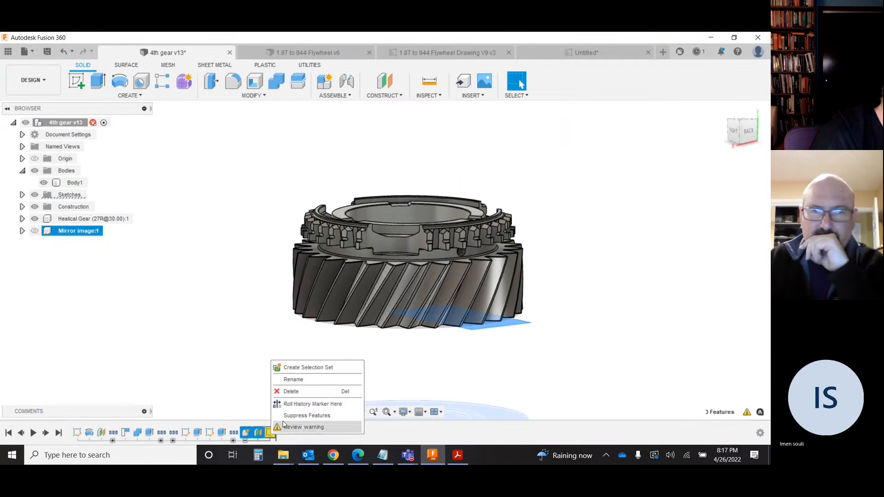
left_click(291, 392)
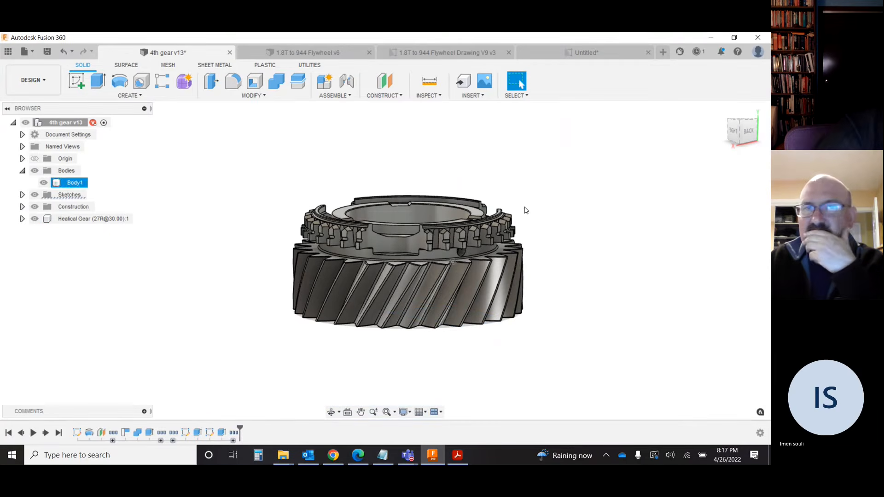
Step: Switch to the untitled gear drawing and place a projected side view to the right of the base view
left_click(585, 54)
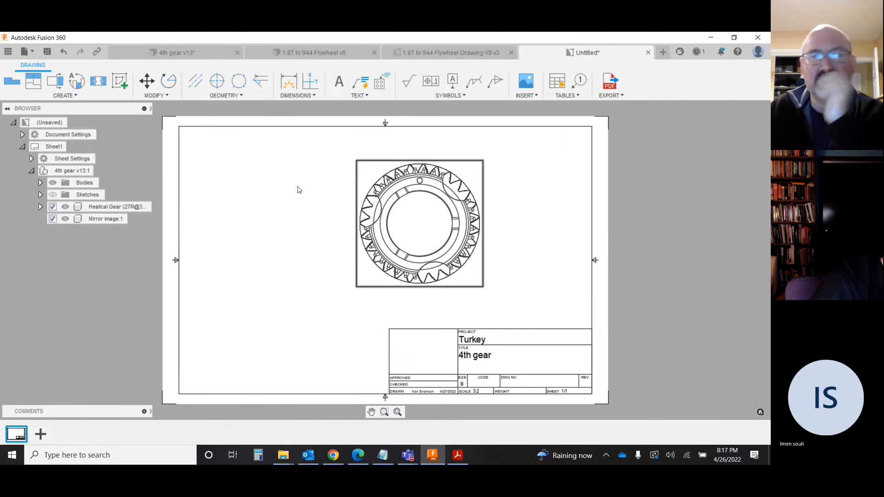
left_click(32, 83)
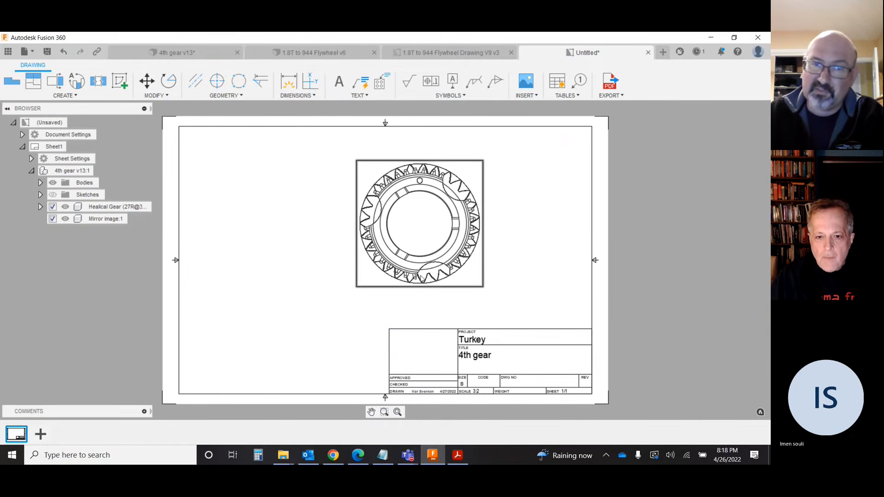
left_click(33, 81)
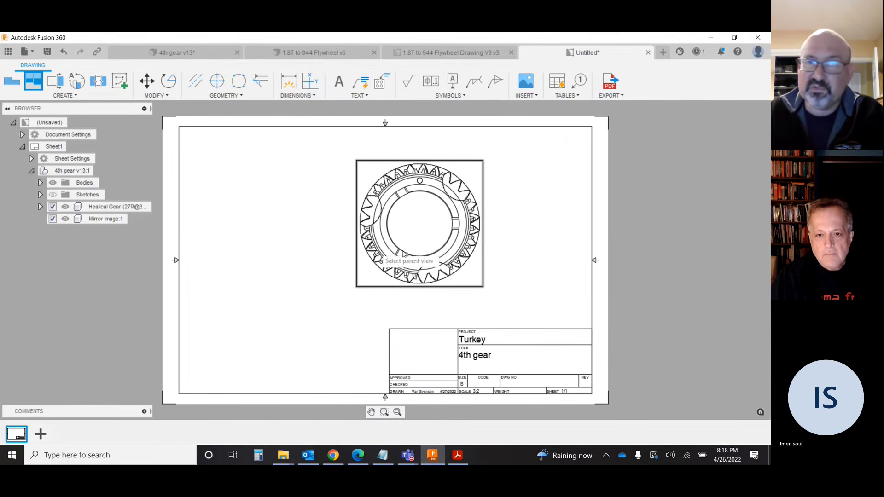
left_click(473, 236)
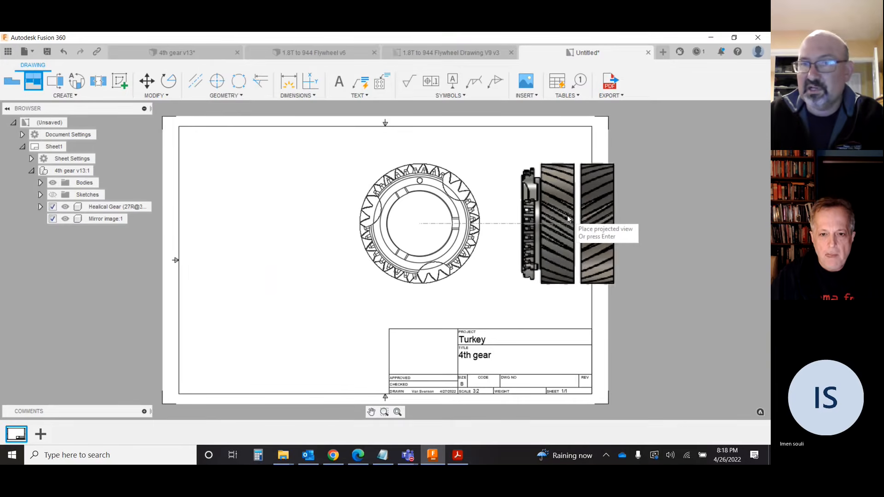
left_click(558, 213)
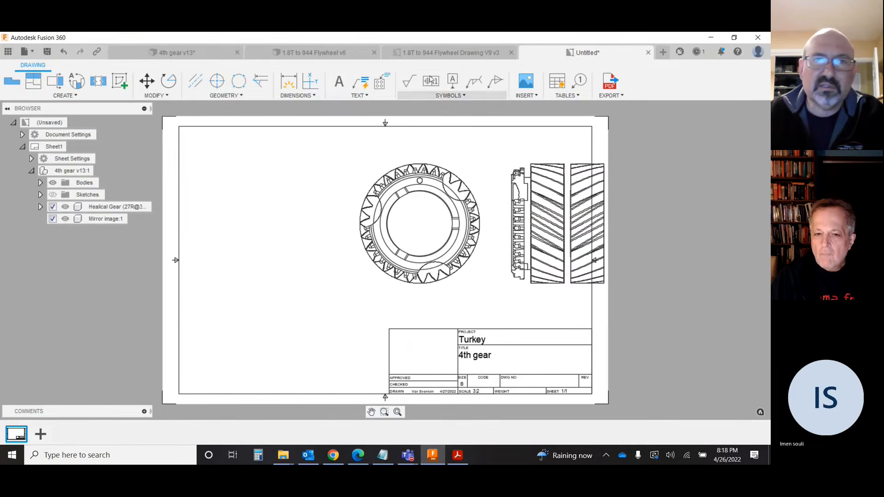
Step: Return to the 4th gear design and save it as a new version
left_click(178, 53)
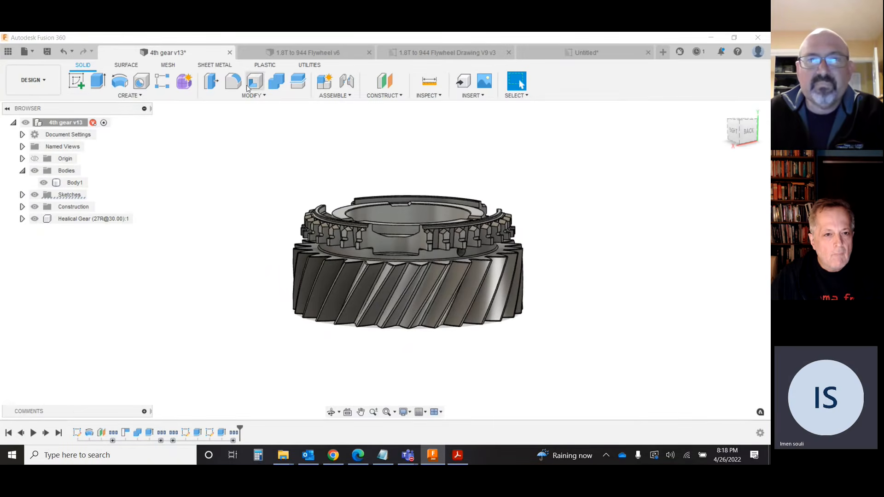
left_click(47, 52)
left_click(386, 260)
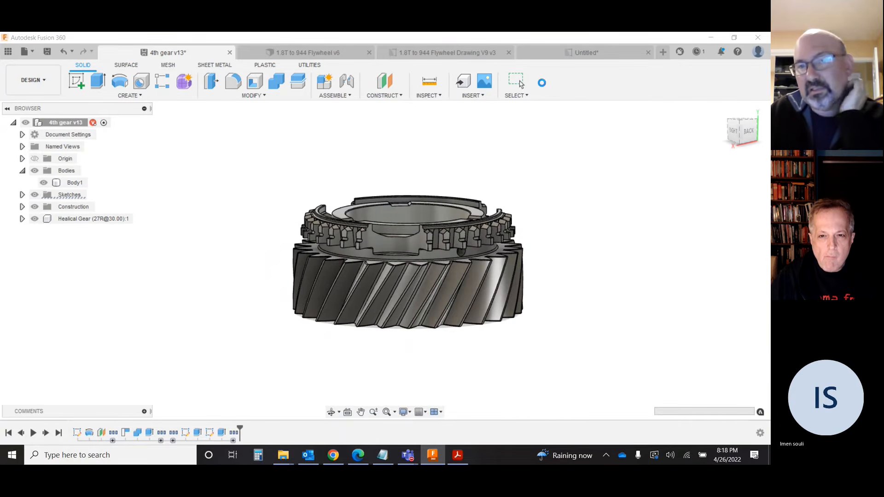
Step: Update the untitled drawing to the newly saved gear design and move the projected side view closer to the base view
left_click(557, 54)
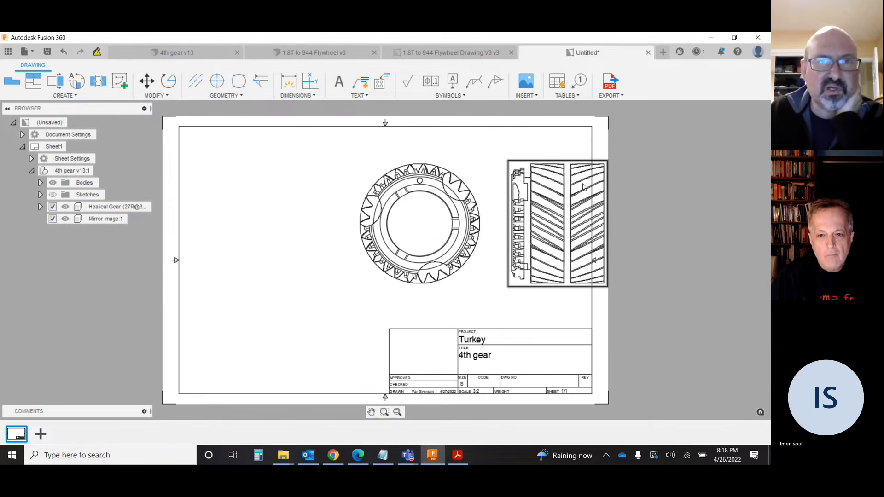
right_click(576, 213)
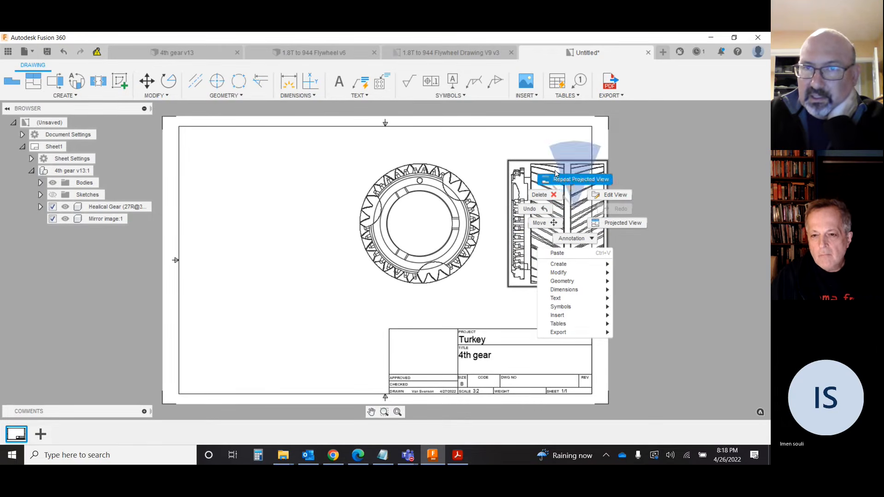
left_click(722, 251)
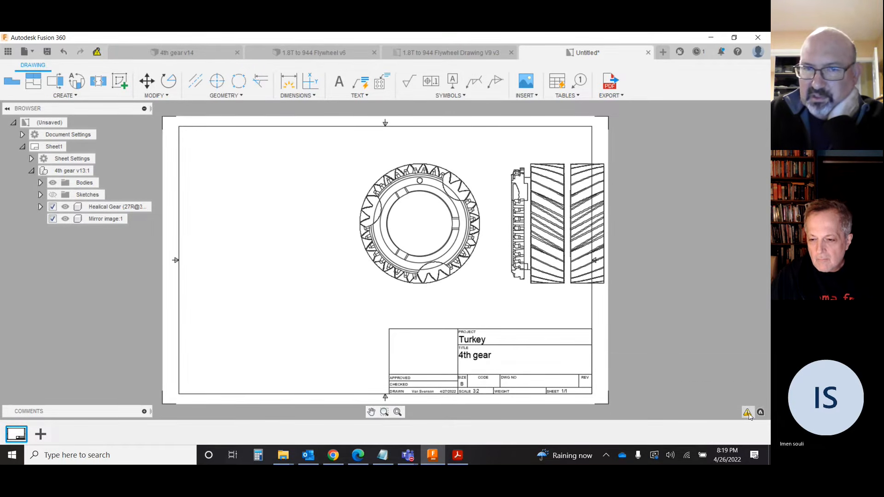
mouse_move(748, 413)
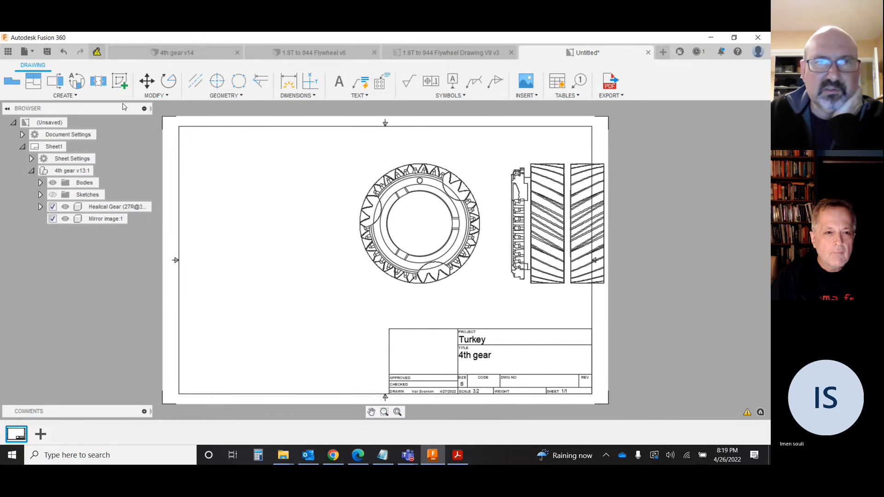
left_click(96, 52)
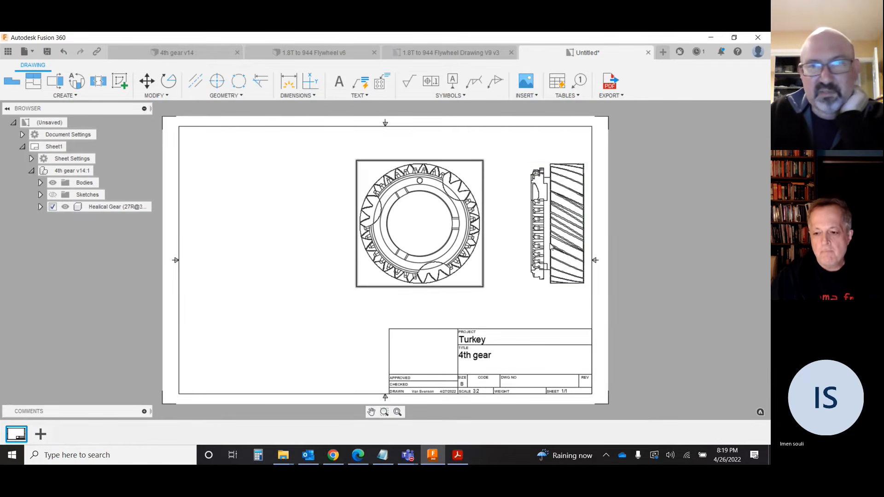
left_click(533, 221)
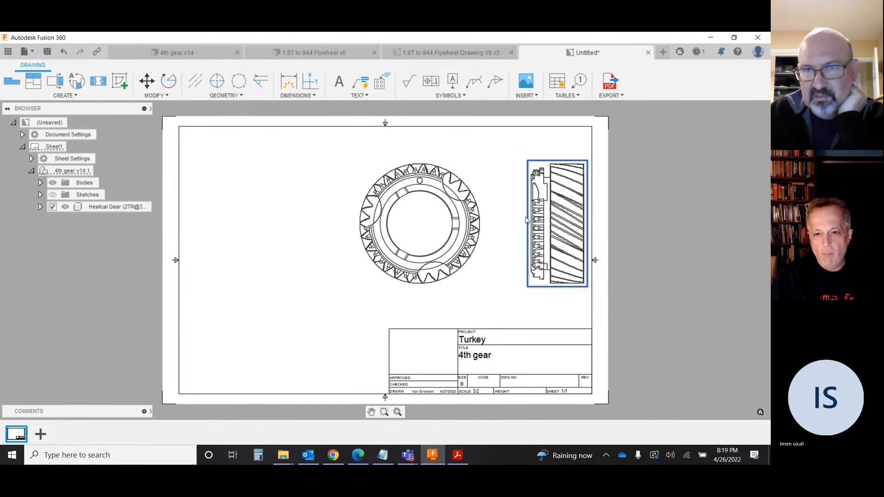
left_click_drag(530, 220, 511, 220)
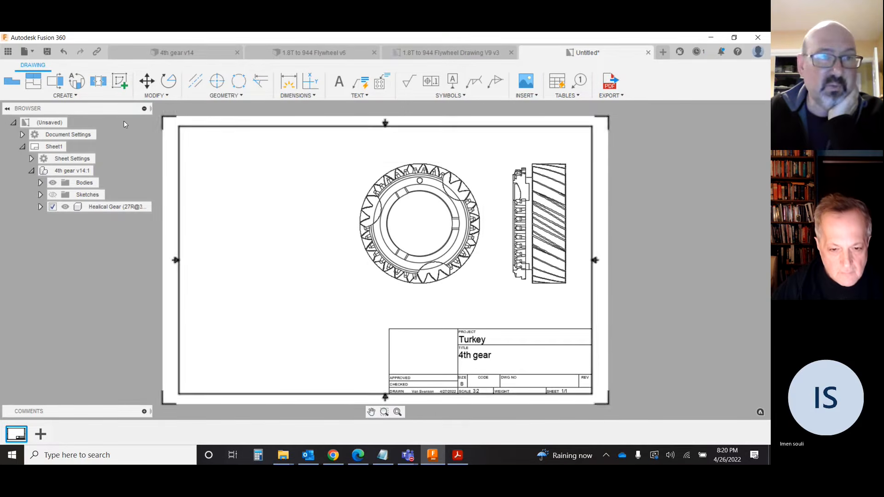
Step: Create full-depth section view A-A with a vertical cutting line through the base view's centre, placed to its left at 3:2 scale
left_click(56, 83)
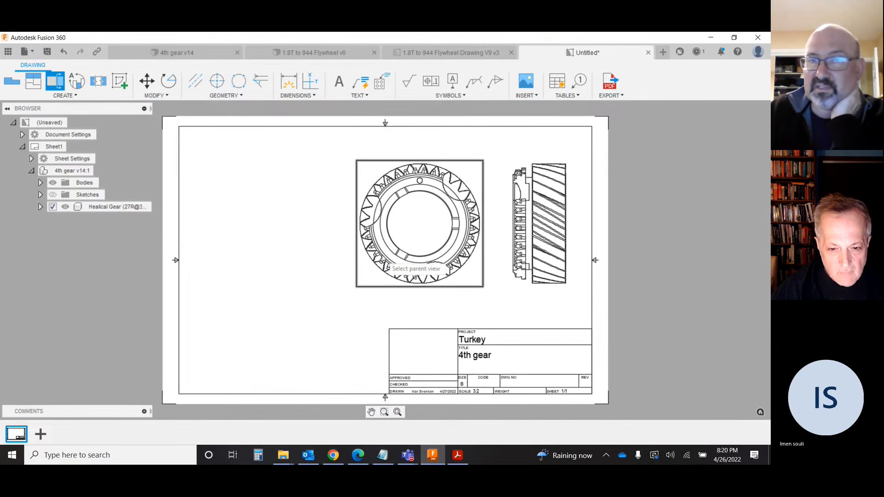
left_click(377, 256)
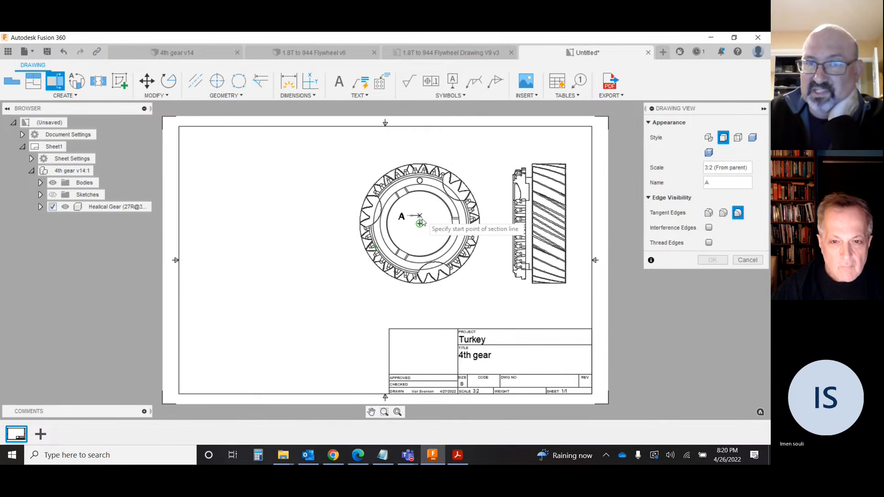
left_click(420, 152)
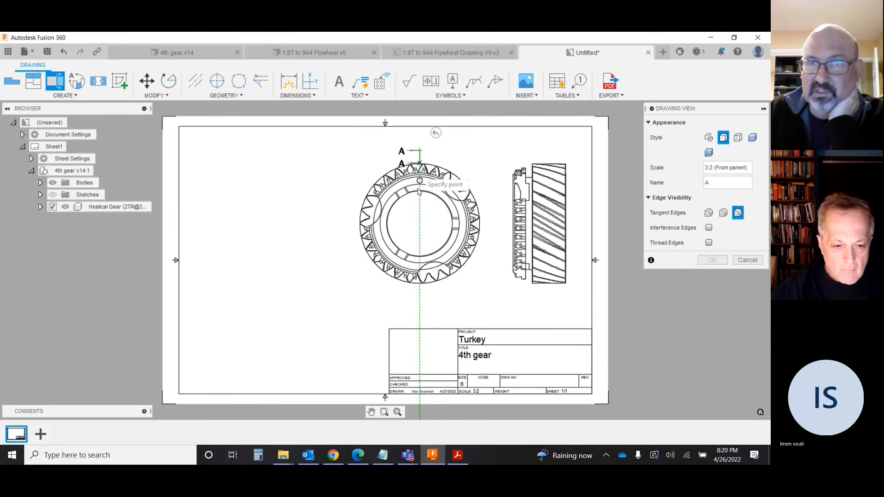
left_click(420, 298)
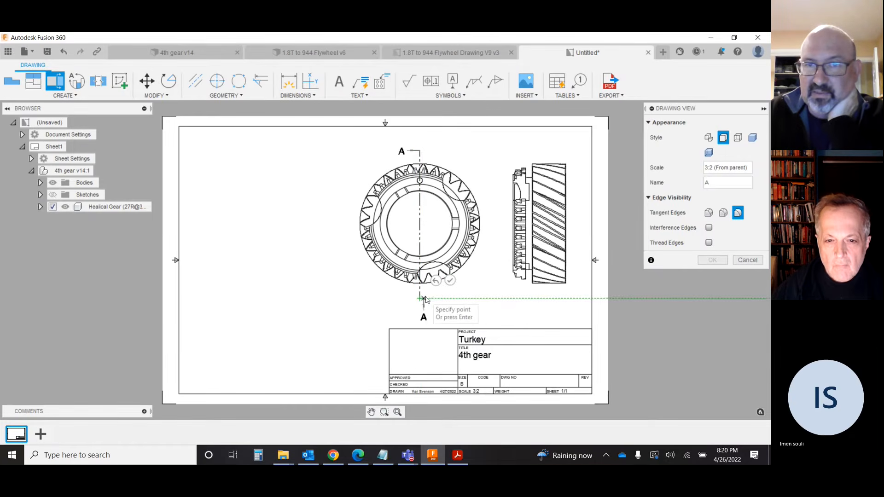
left_click(450, 281)
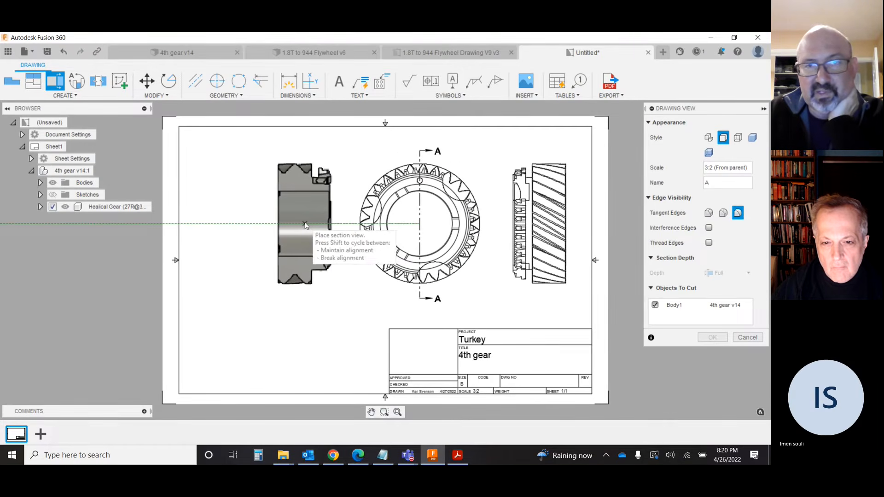
left_click(306, 226)
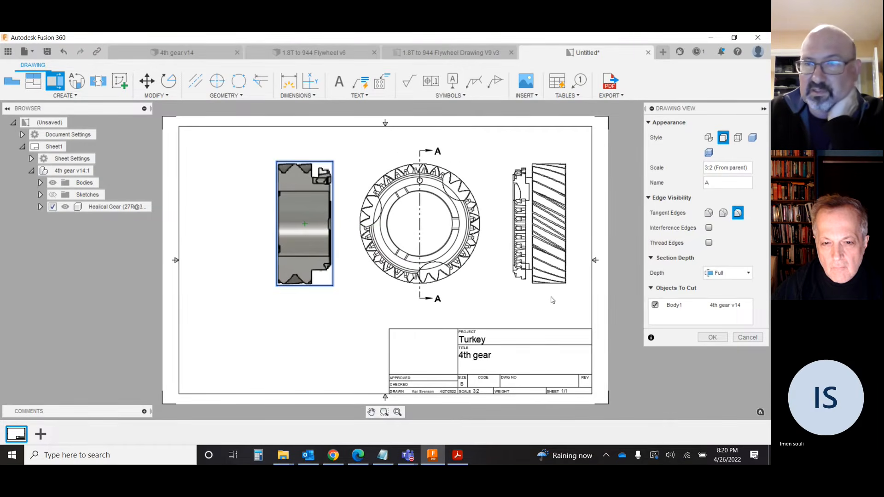
left_click(713, 337)
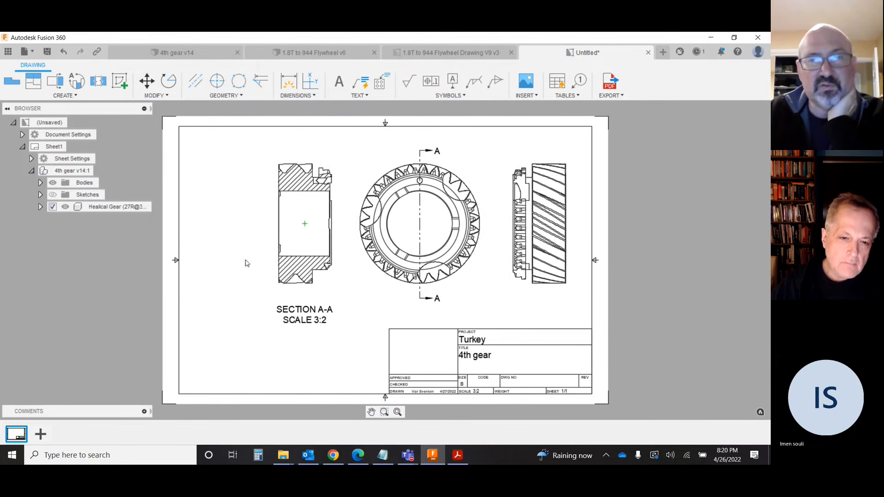
Step: Create circular detail view B of the base view's upper-left teeth at 2:1 scale, placed in the sheet's upper-left corner
left_click(77, 82)
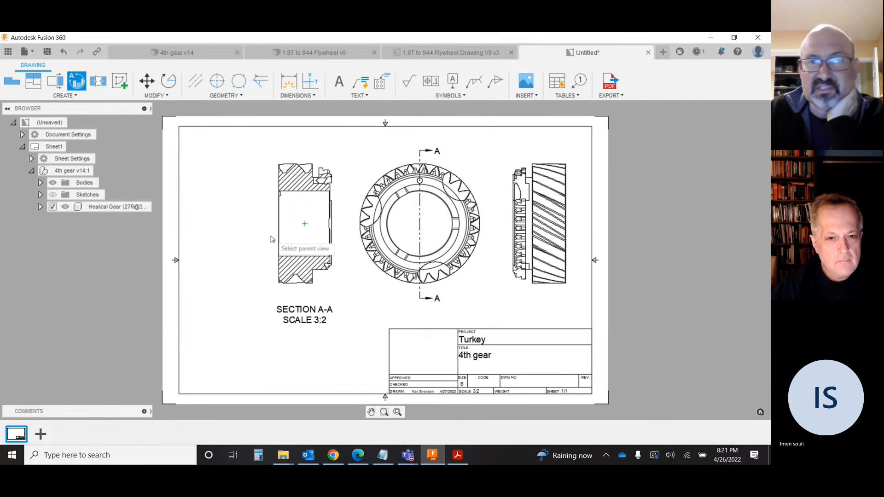
left_click(385, 189)
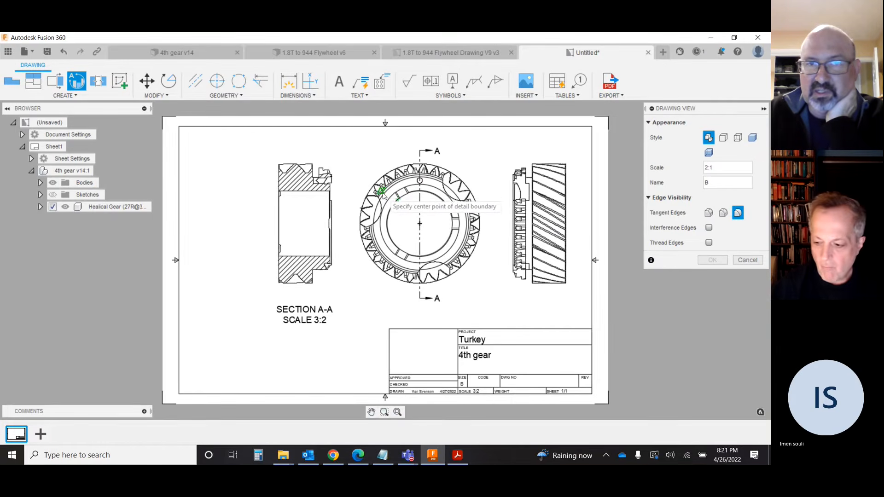
left_click(381, 191)
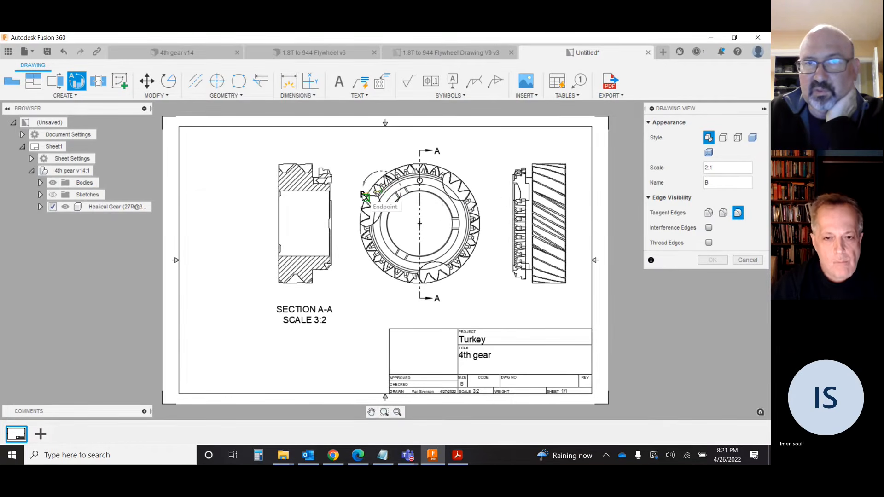
left_click(364, 196)
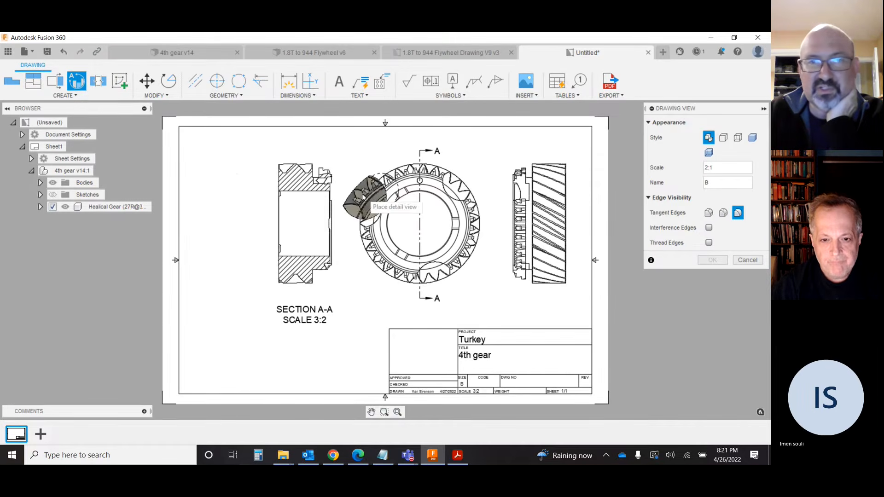
left_click(217, 176)
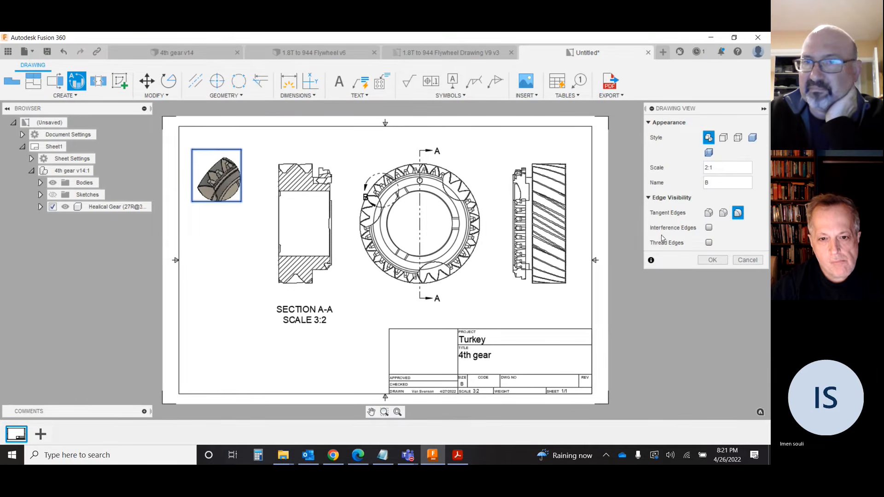
left_click(712, 261)
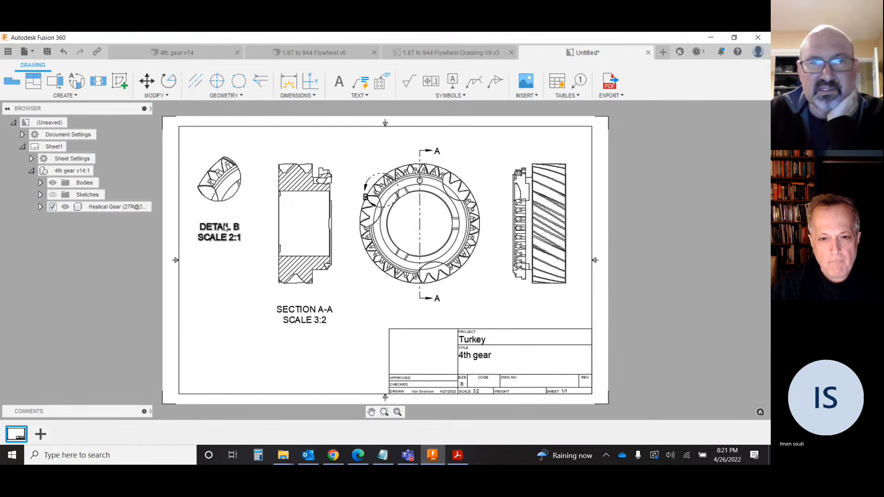
Step: Enlarge detail view B by setting its scale to 4:1
right_click(214, 194)
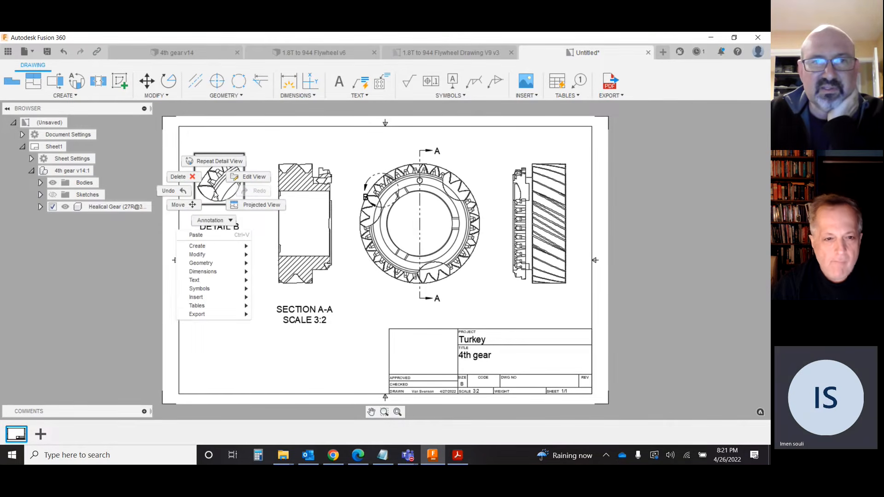
left_click(241, 177)
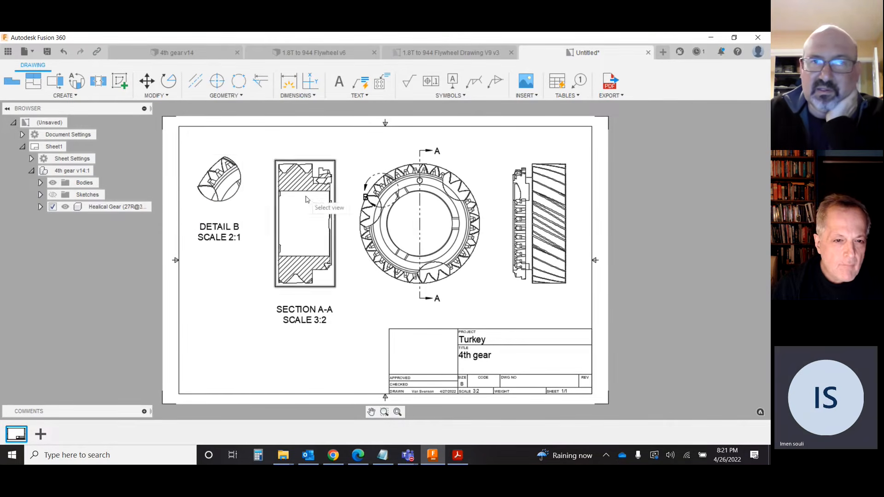
left_click(218, 190)
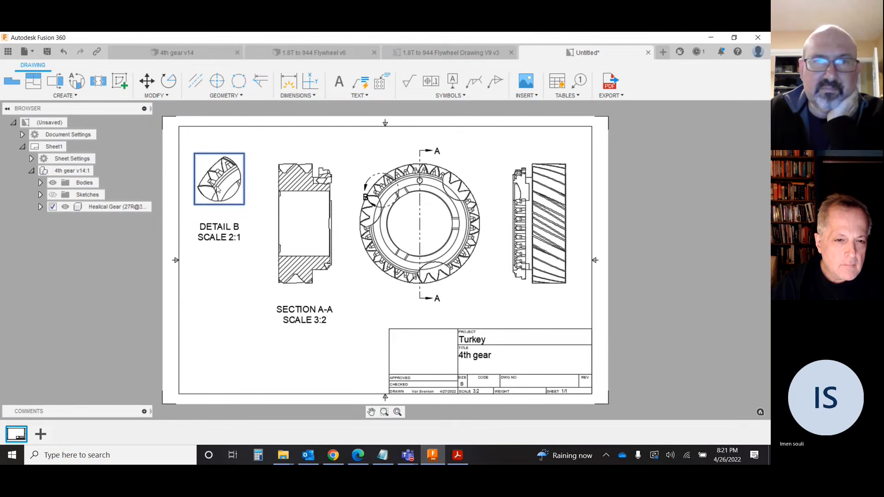
left_click_drag(709, 168, 699, 174)
type("3:1")
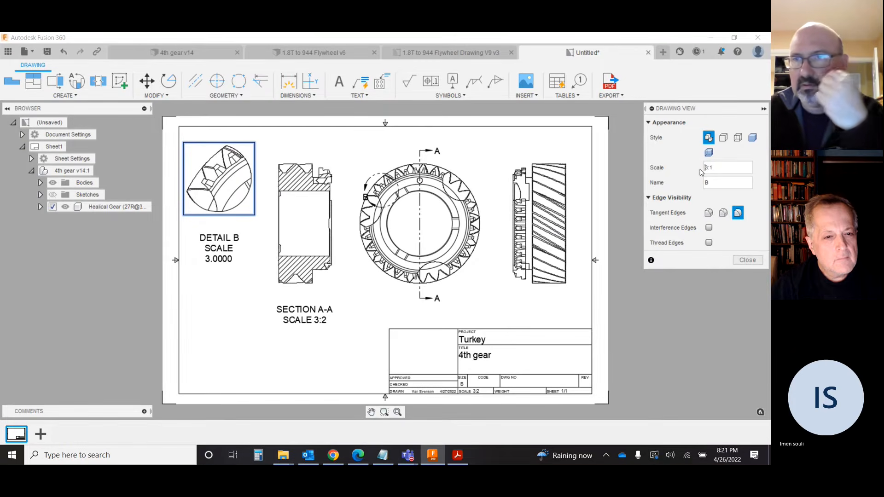
left_click_drag(708, 169, 700, 170)
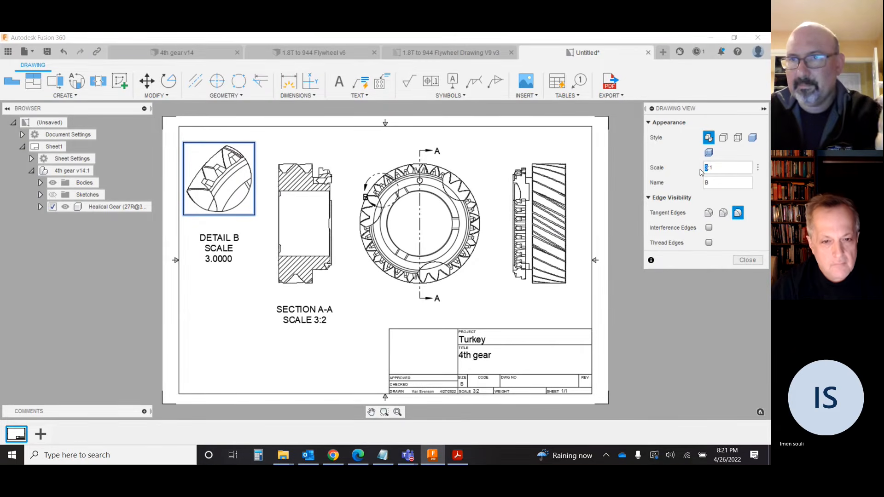
type("4")
key("Return")
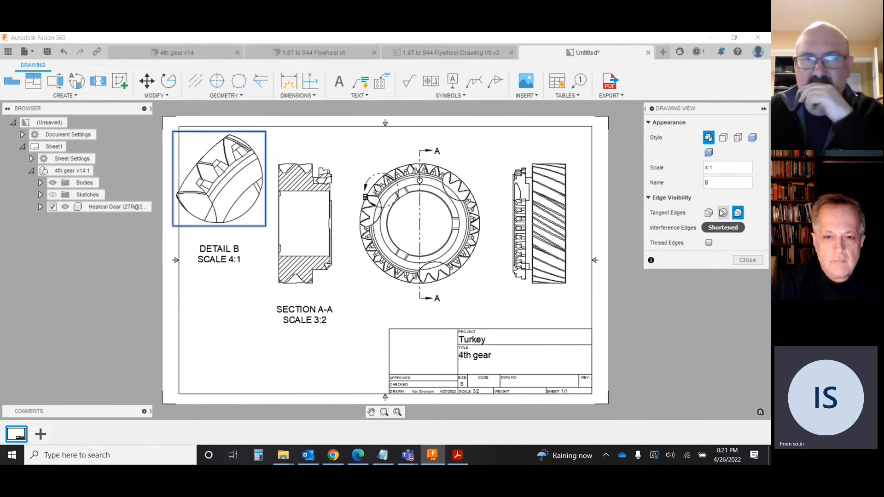
left_click(748, 261)
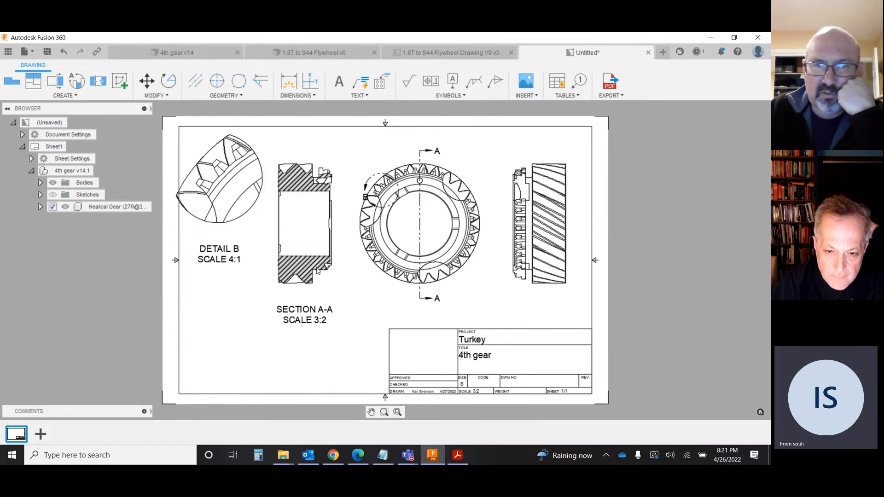
Step: Move section view A-A slightly closer to the base view and shift detail view B slightly right
left_click(332, 263)
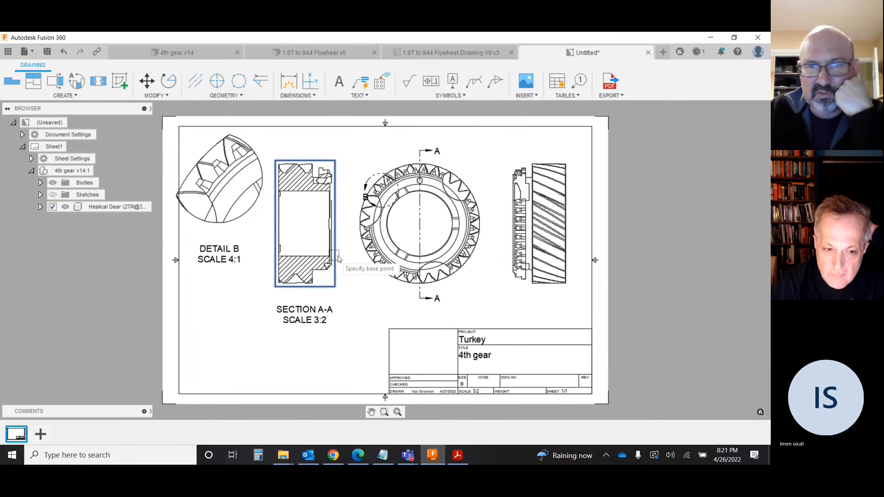
left_click(335, 257)
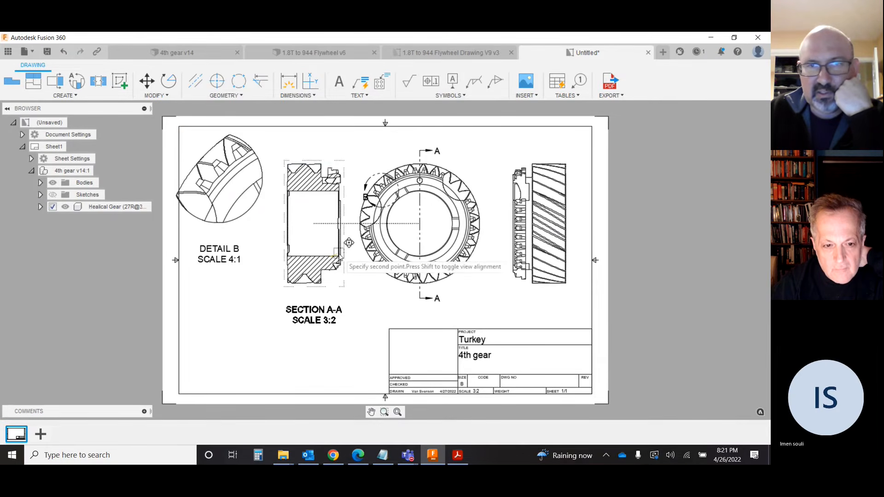
left_click(344, 257)
left_click(269, 192)
left_click(268, 191)
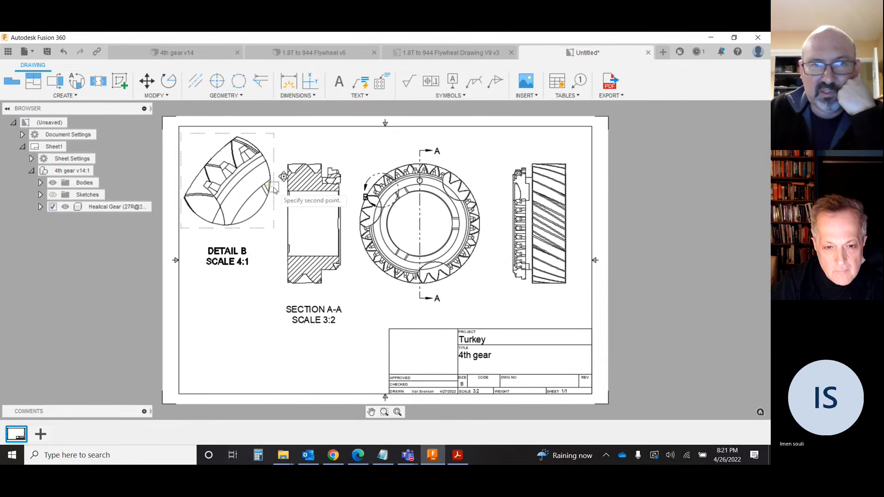
left_click(277, 192)
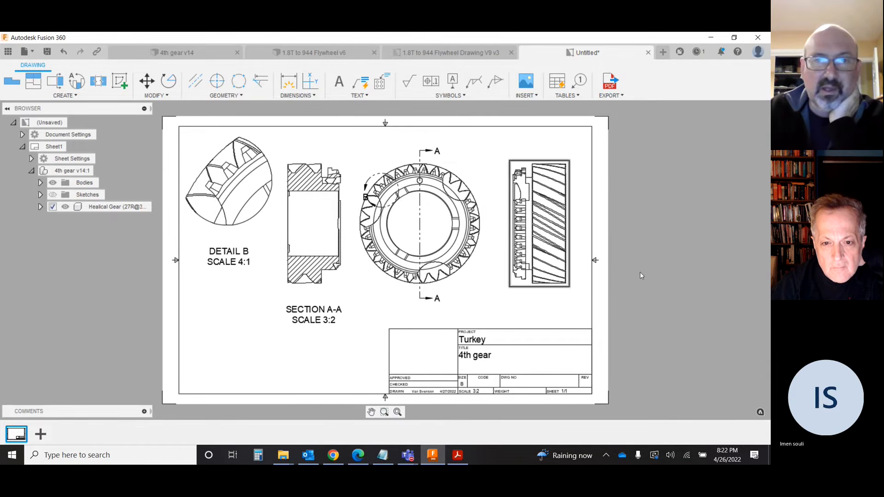
Step: Place a new base view of the gear in NE Isometric orientation at 1:1 scale in the sheet's lower-left corner
left_click(18, 83)
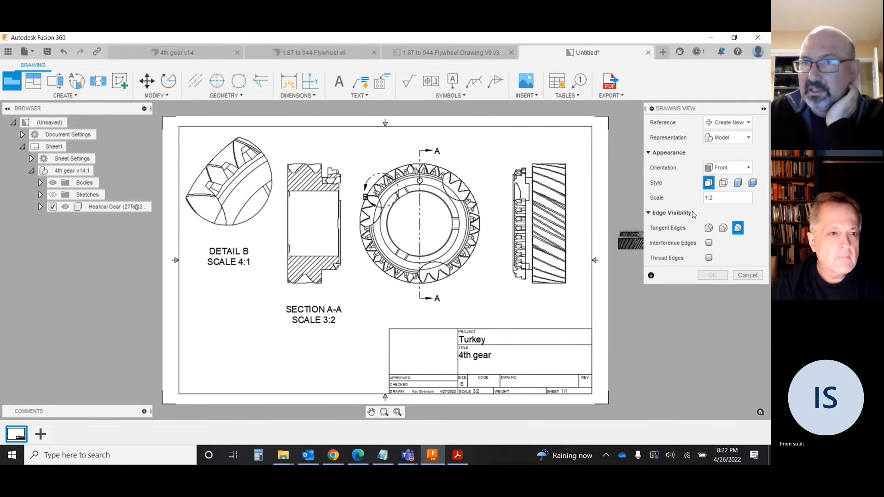
left_click(736, 168)
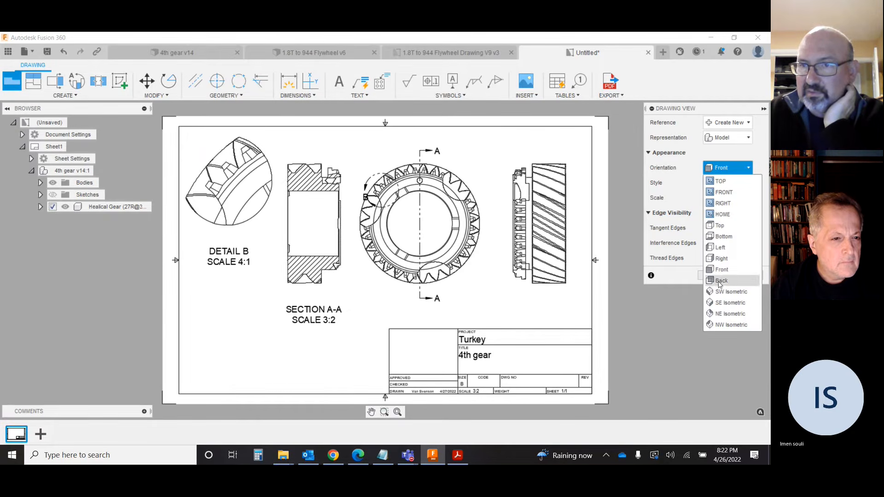
left_click(710, 294)
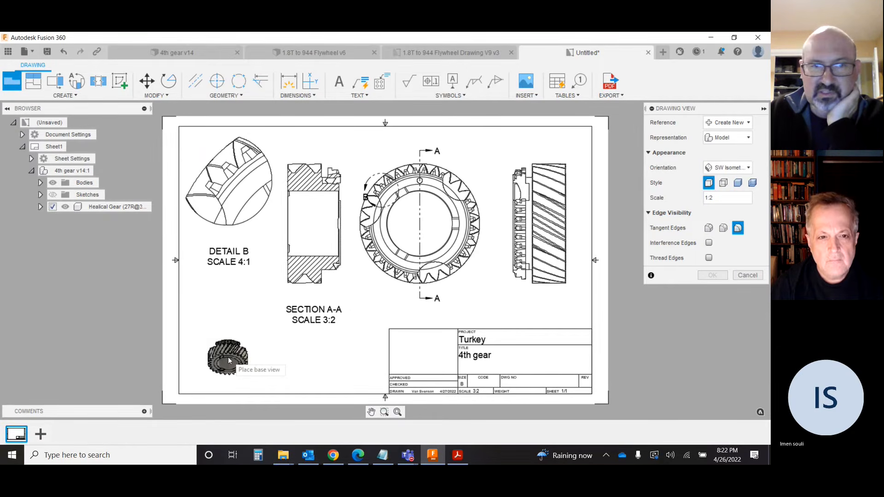
left_click(748, 169)
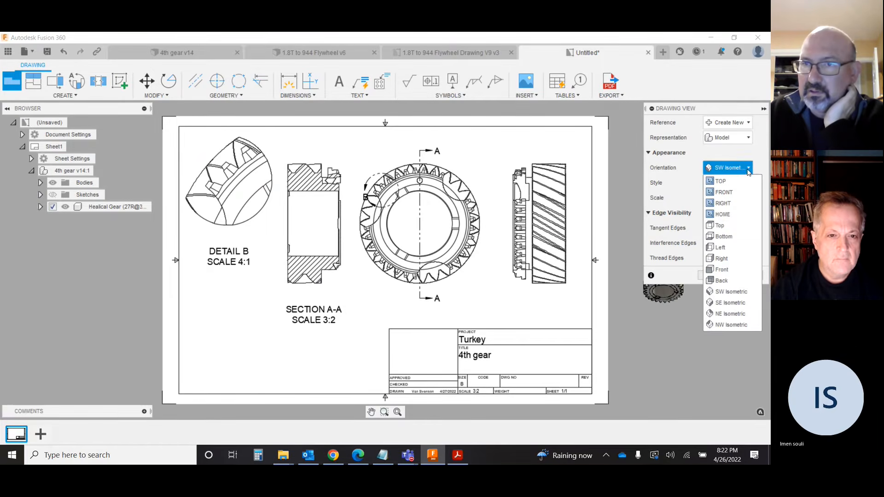
left_click(724, 307)
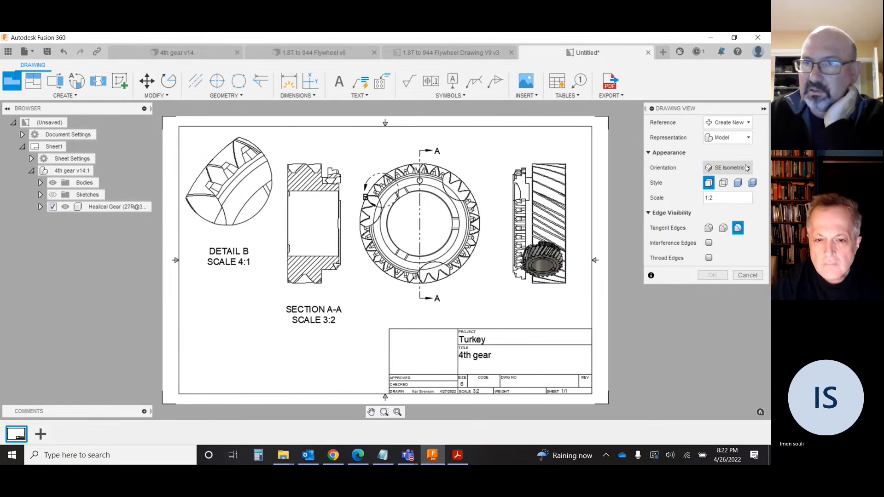
left_click(747, 169)
left_click(717, 317)
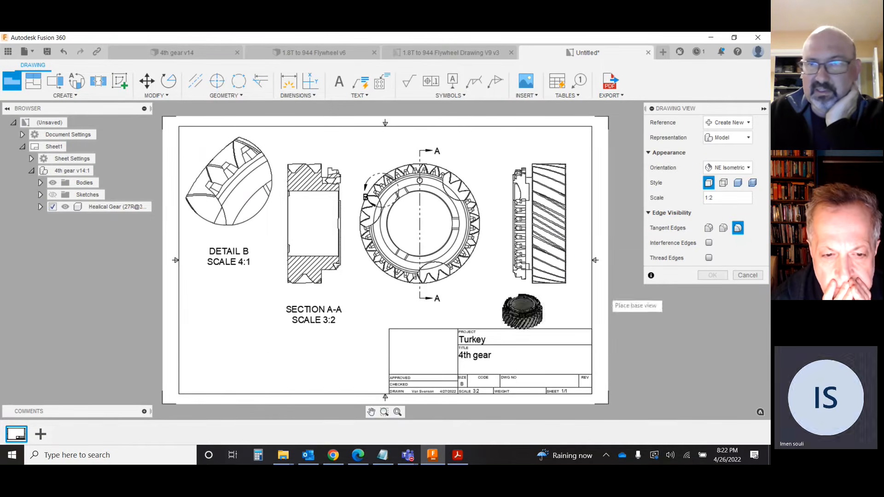
left_click(719, 198)
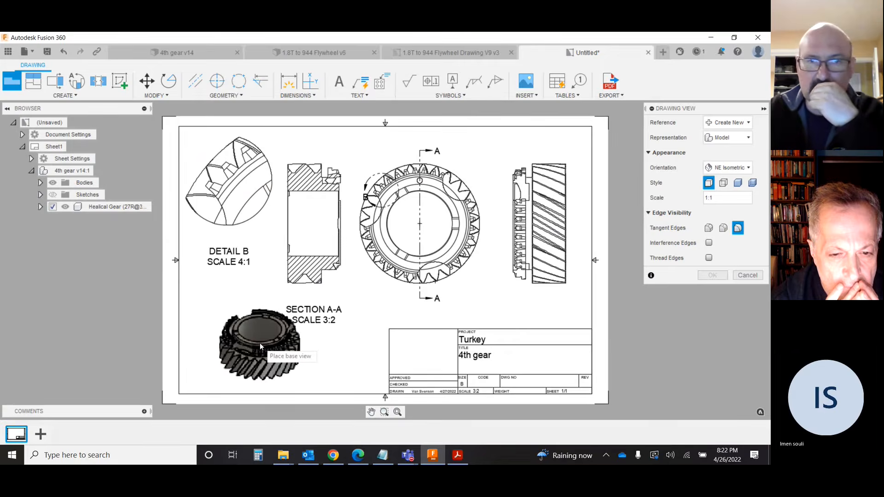
left_click(233, 344)
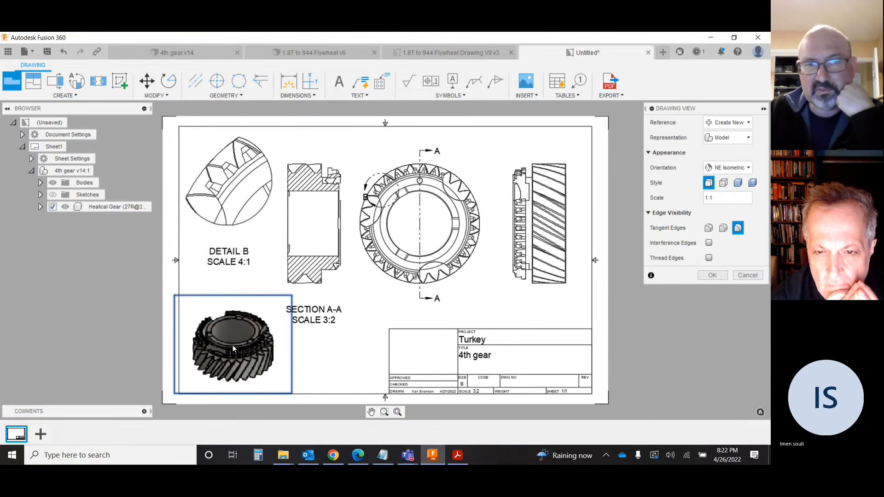
left_click(714, 276)
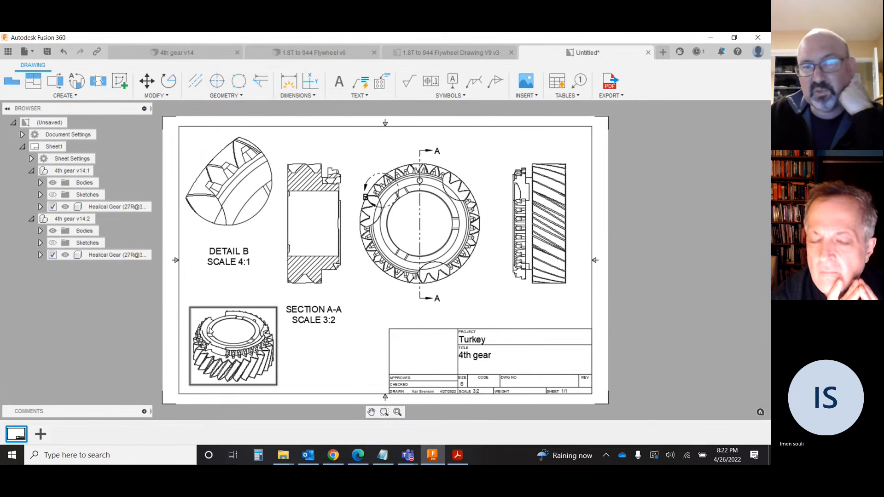
Step: Change the isometric gear view's style to shaded
right_click(254, 350)
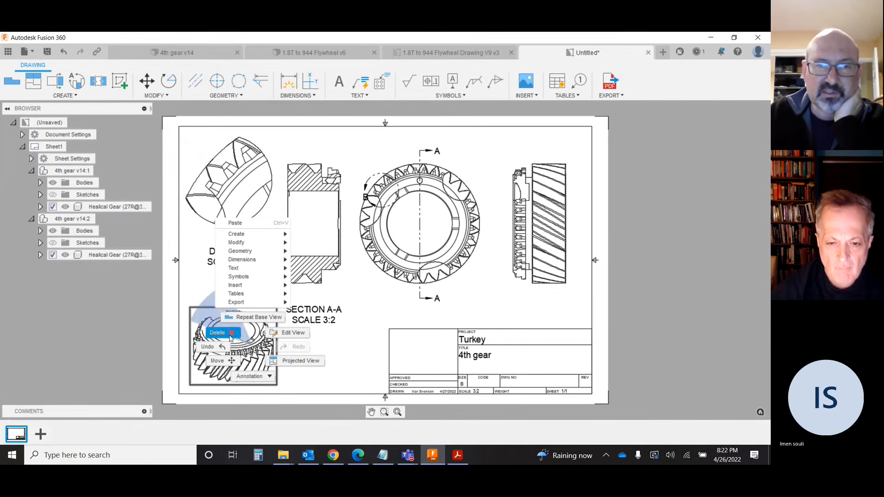
left_click(292, 329)
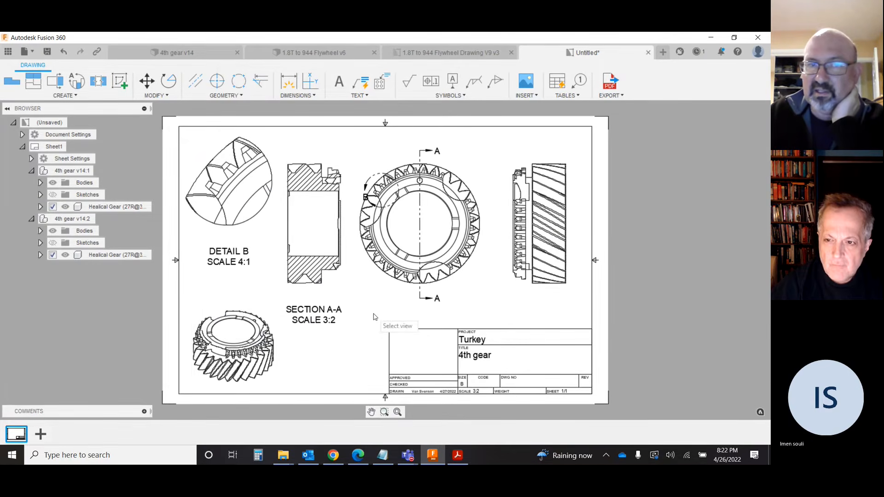
left_click(213, 365)
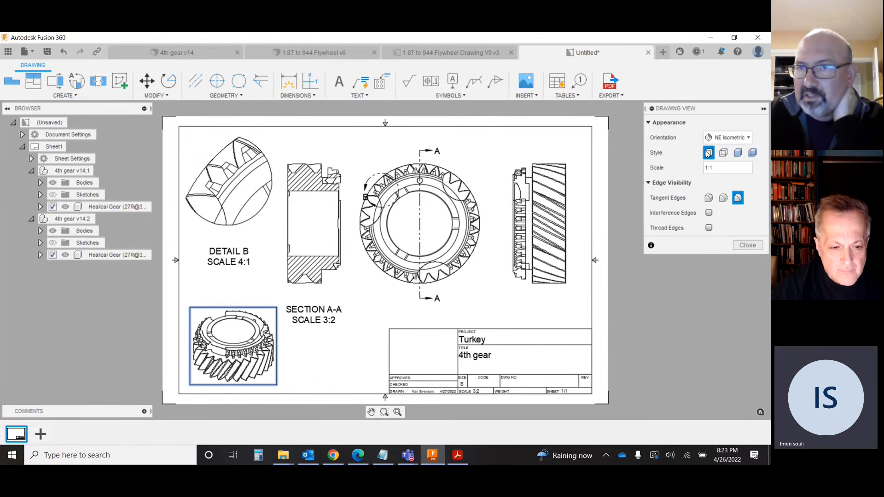
left_click(739, 153)
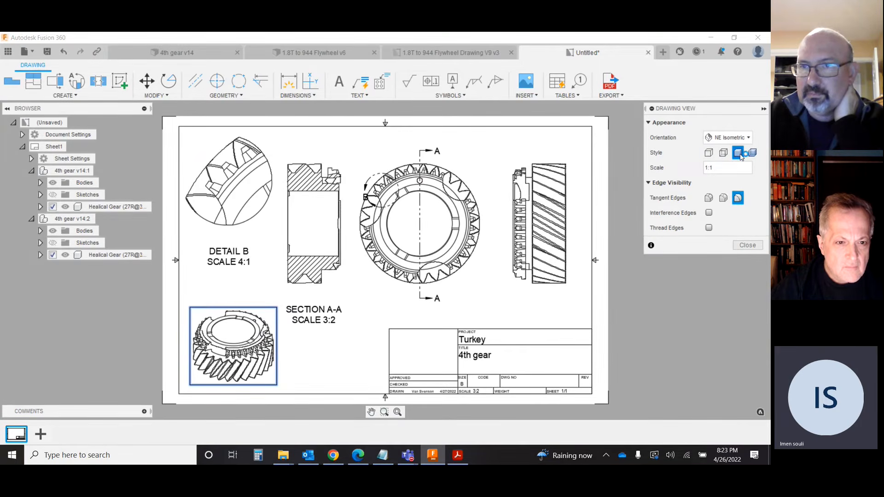
left_click(748, 245)
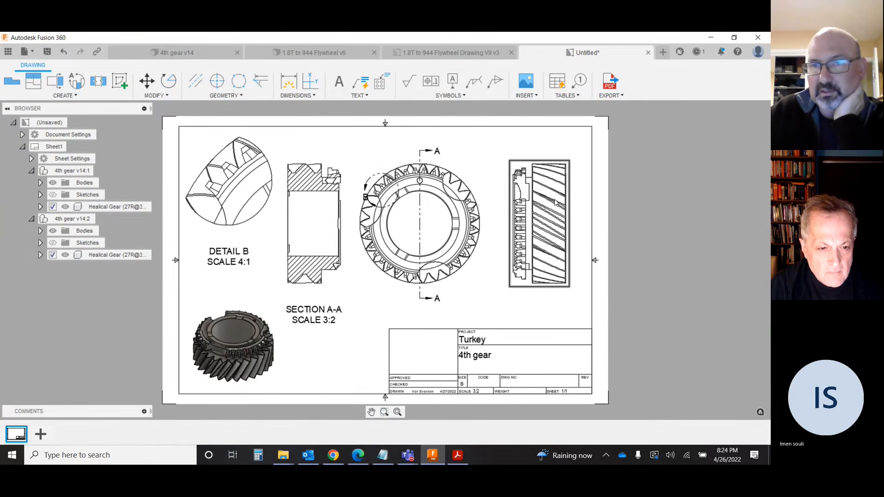
Step: Move the projected side view slightly closer to the base view, keeping it aligned
left_click(571, 199)
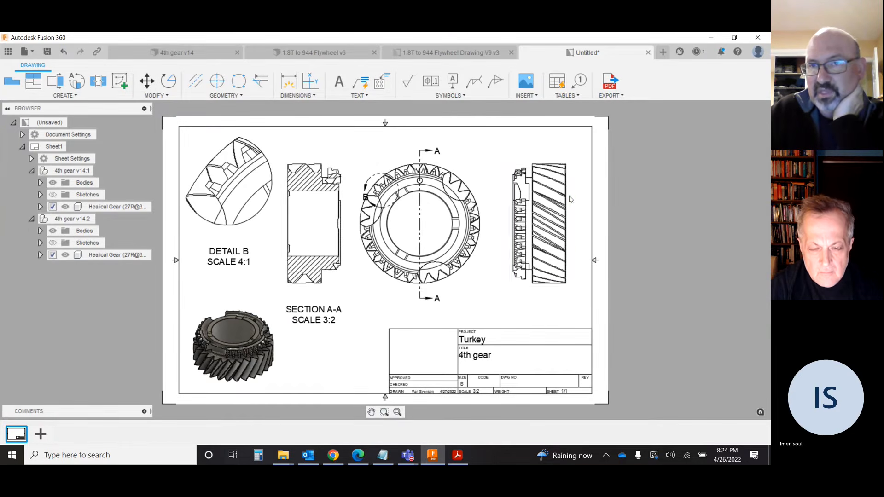
key("m")
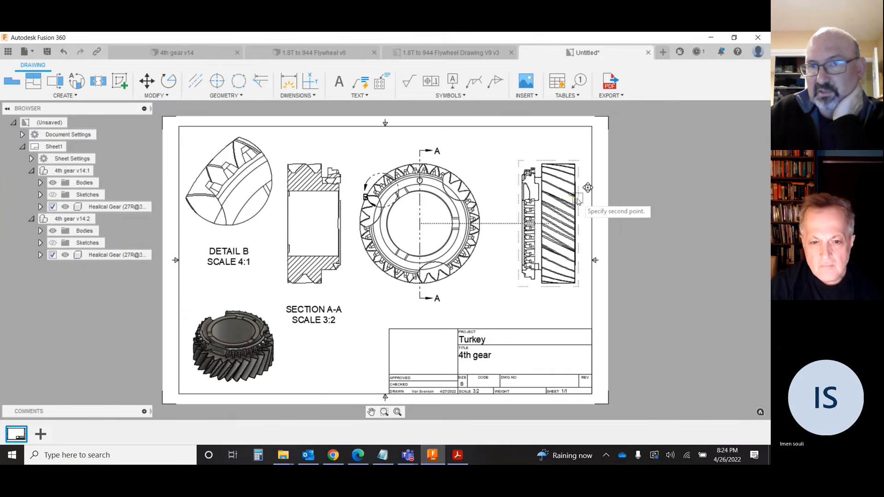
left_click(569, 201)
left_click(565, 201)
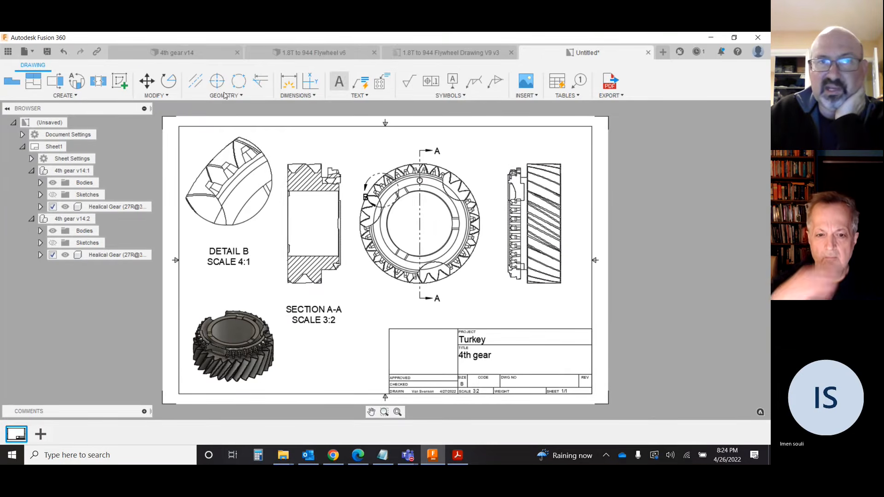
Step: Move the gear's base view slightly right so it sits more evenly between section view A-A and the projected side view
left_click(146, 86)
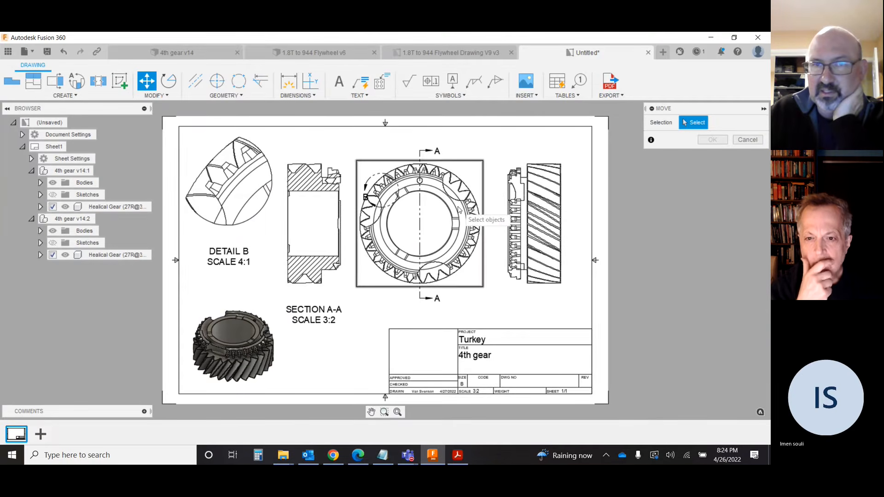
left_click(472, 209)
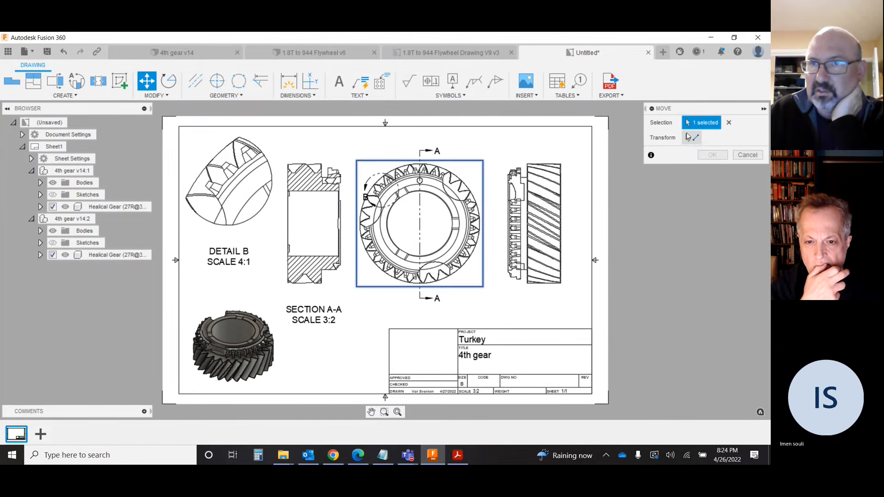
left_click(691, 137)
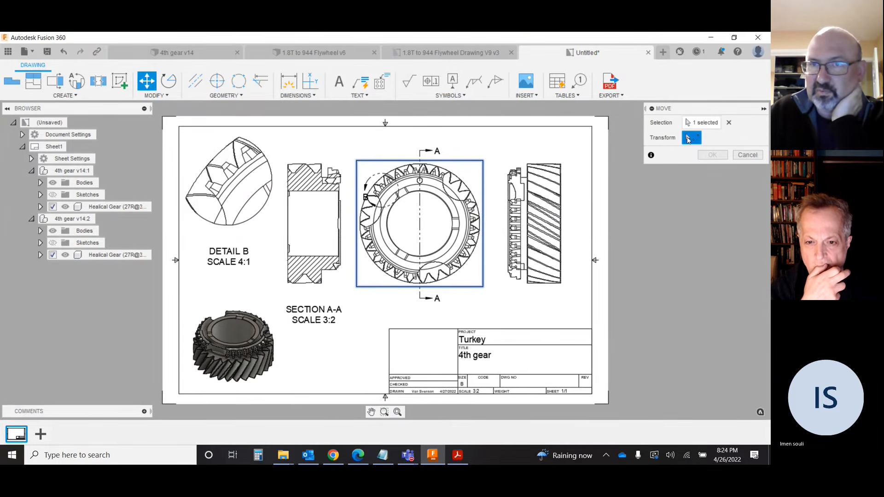
left_click(451, 221)
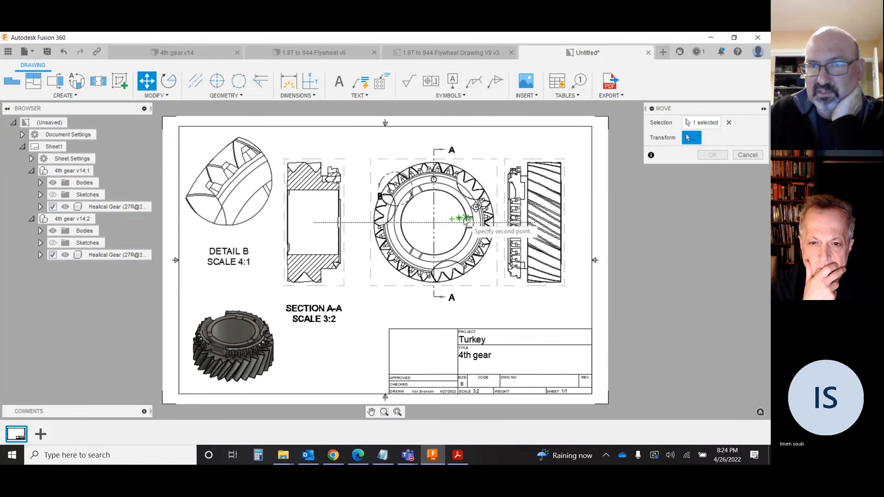
left_click(465, 219)
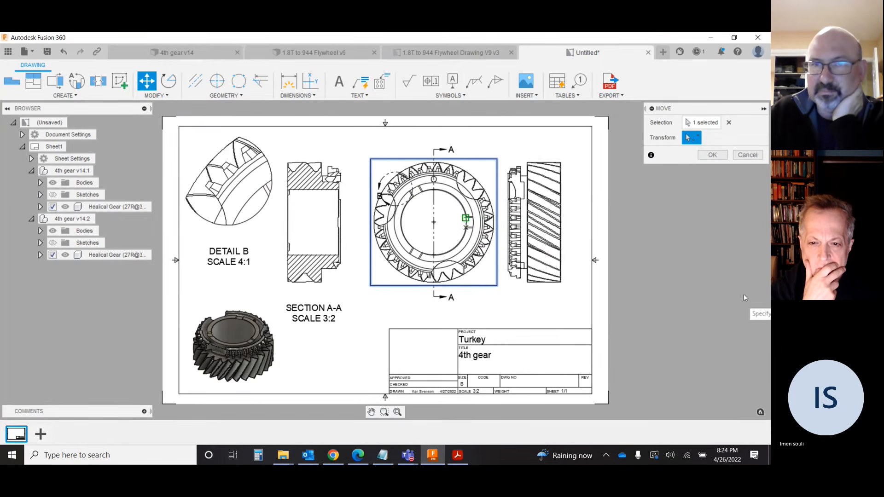
left_click(711, 155)
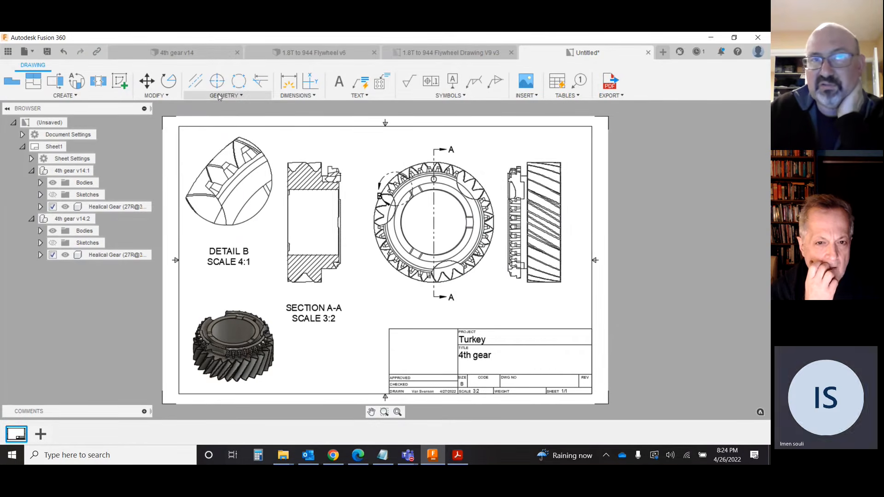
Step: Add a horizontal centerline to section view A-A midway between the upper and lower edges of the bore
left_click(202, 89)
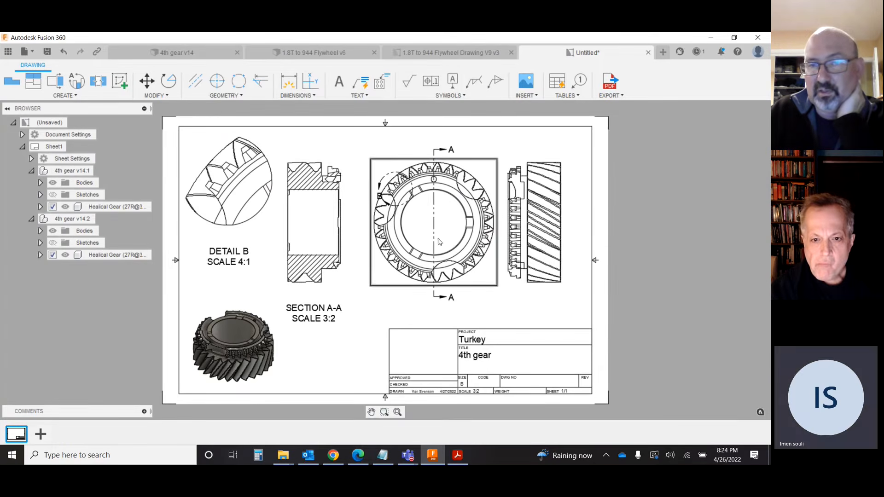
left_click(196, 82)
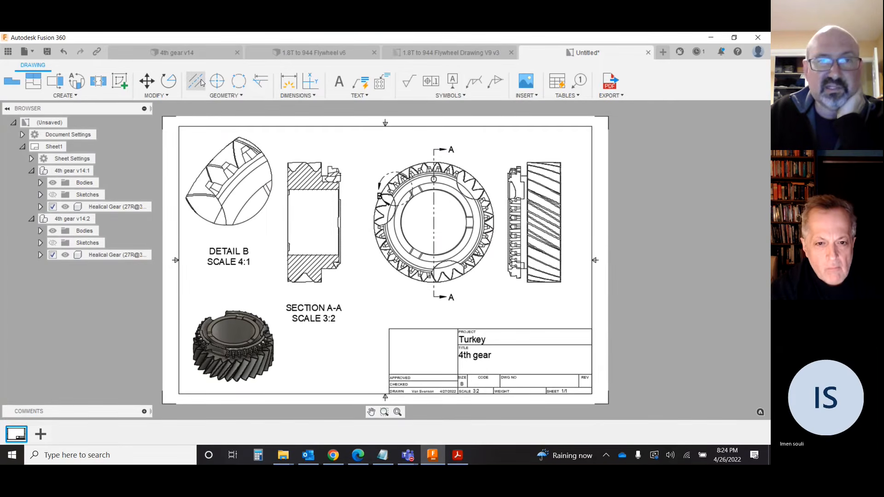
left_click(312, 190)
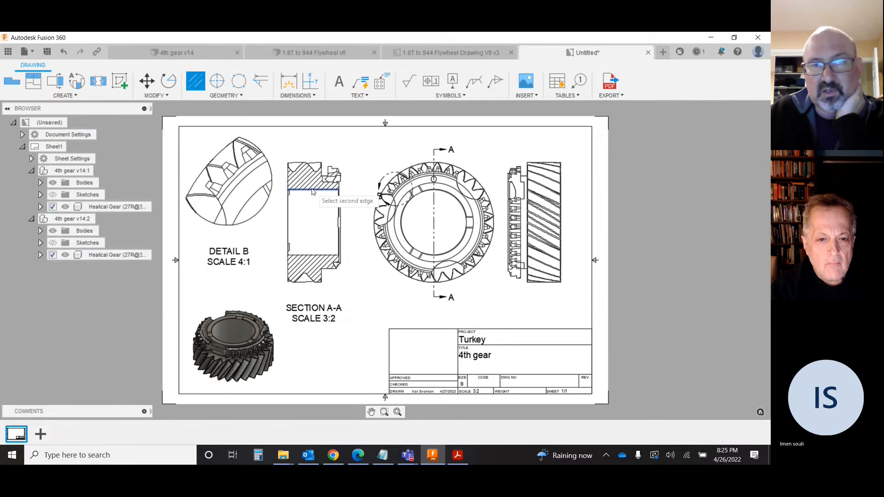
left_click(313, 256)
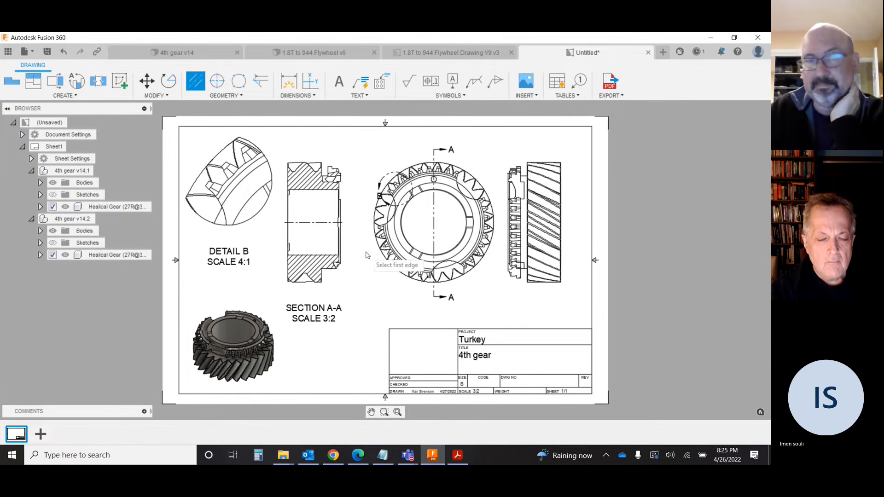
Step: Add a center mark to the central bore of the gear in the base view
left_click(216, 83)
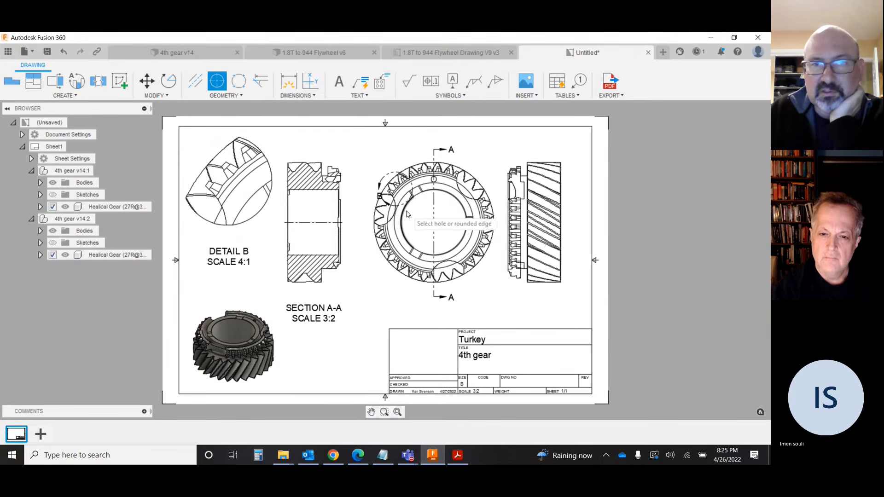
scroll(420, 201, "up", 10)
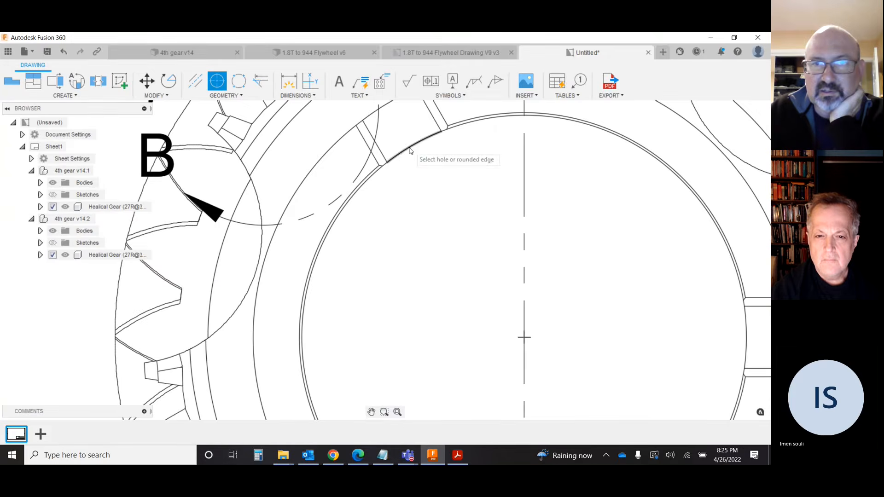
scroll(439, 233, "down", 4)
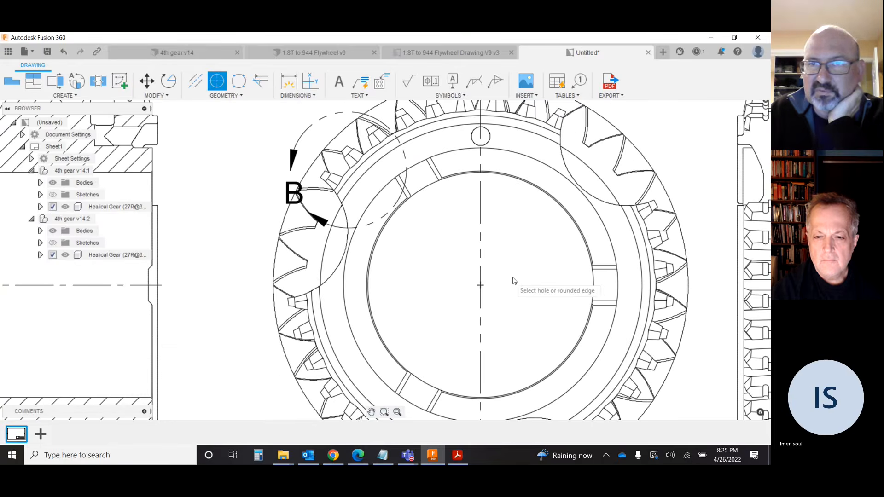
scroll(514, 280, "up", 4)
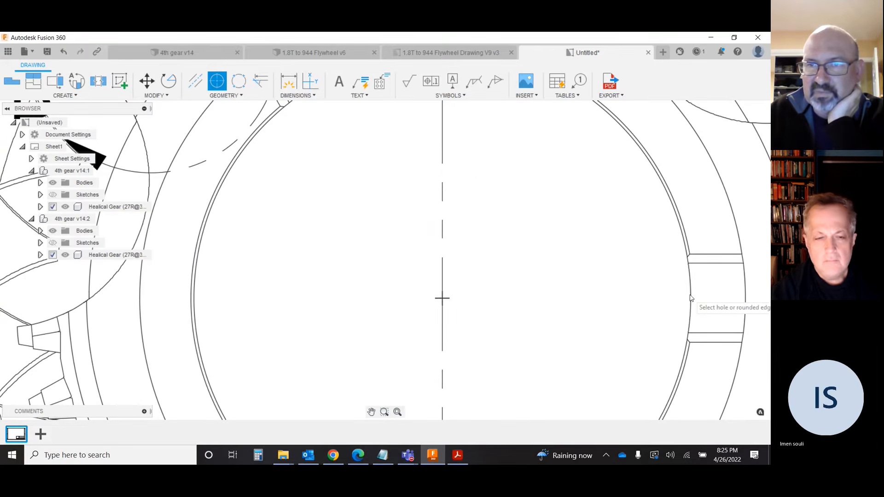
scroll(598, 279, "down", 3)
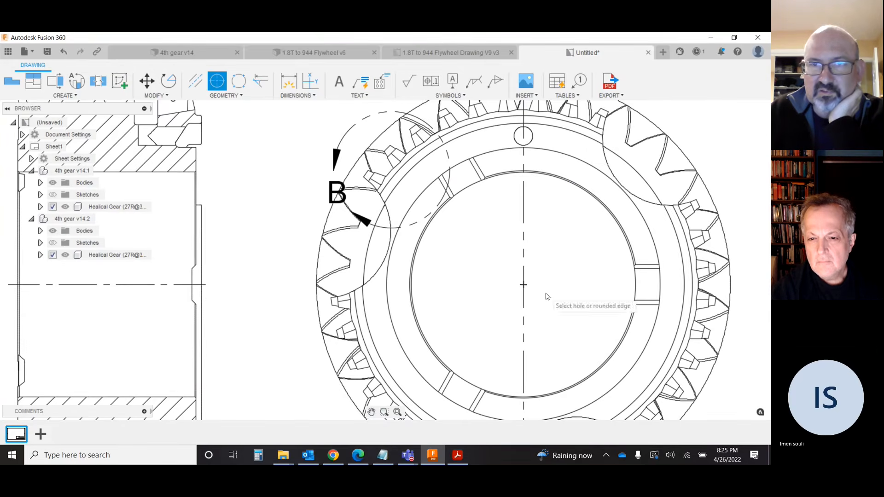
scroll(541, 279, "down", 3)
left_click(195, 81)
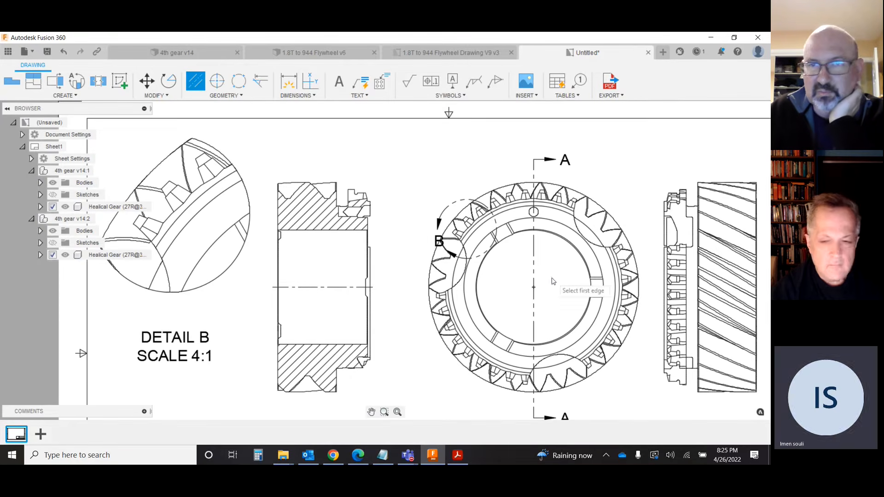
left_click(217, 81)
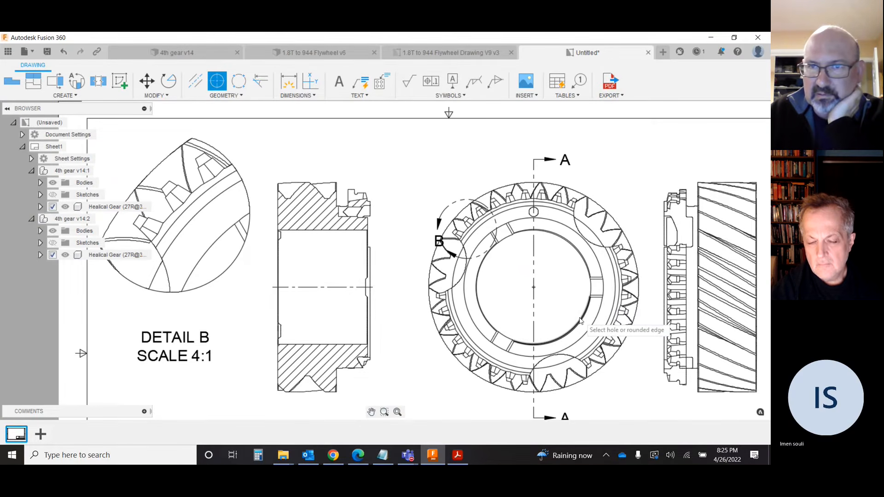
scroll(578, 320, "down", 3)
scroll(569, 318, "up", 3)
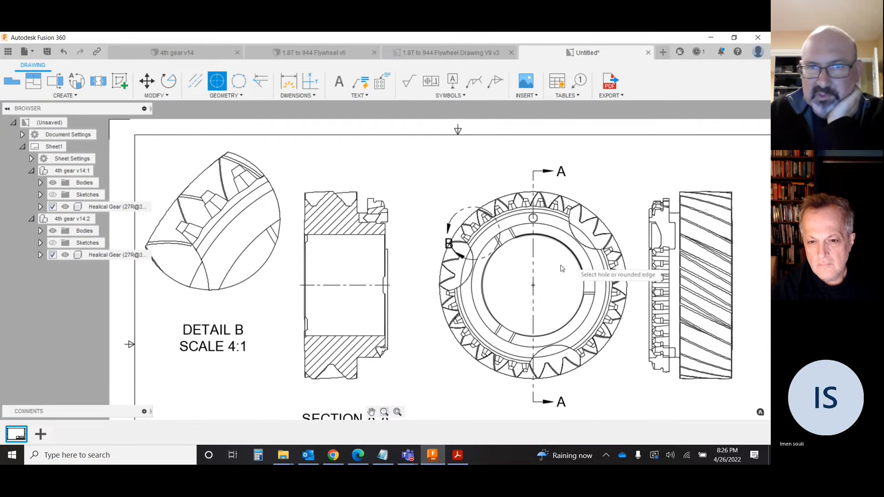
scroll(416, 150, "down", 3)
scroll(470, 281, "up", 2)
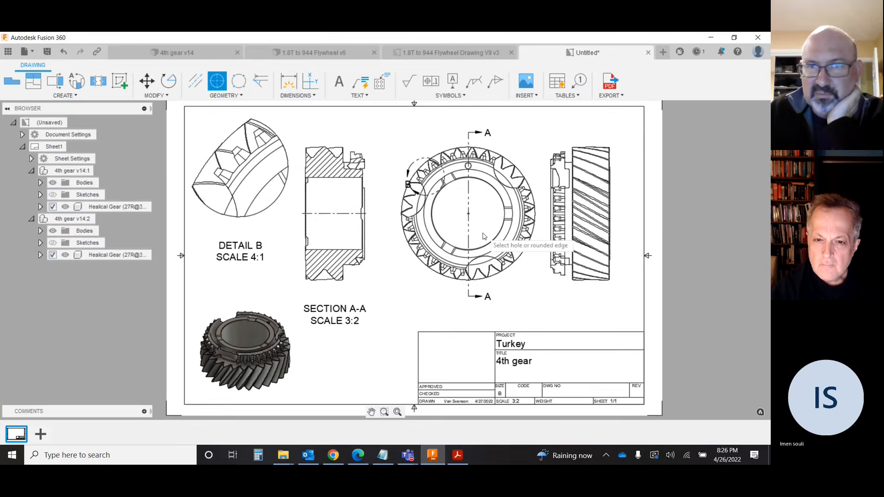
scroll(482, 237, "up", 1)
scroll(482, 236, "up", 2)
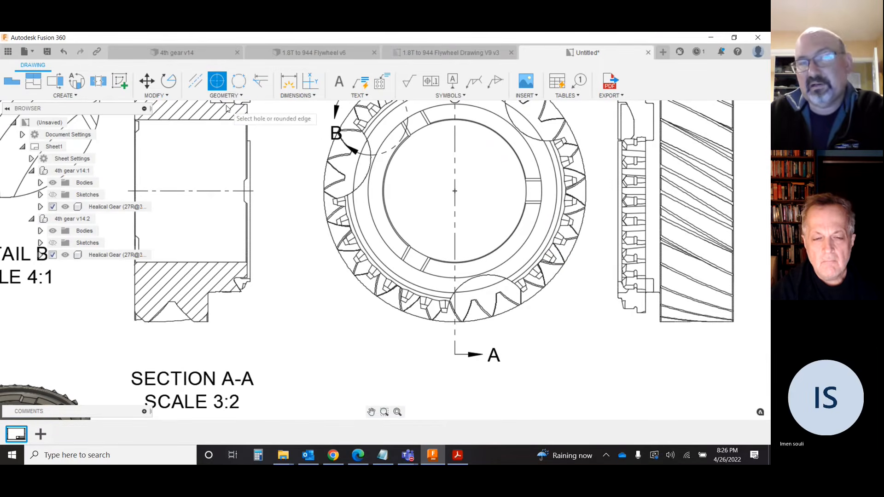
scroll(230, 104, "down", 1)
scroll(230, 104, "down", 1)
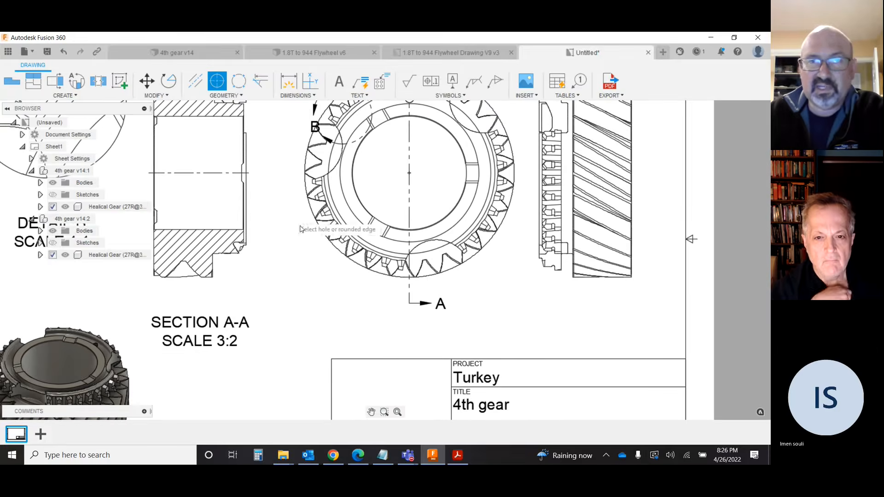
scroll(423, 407, "down", 2)
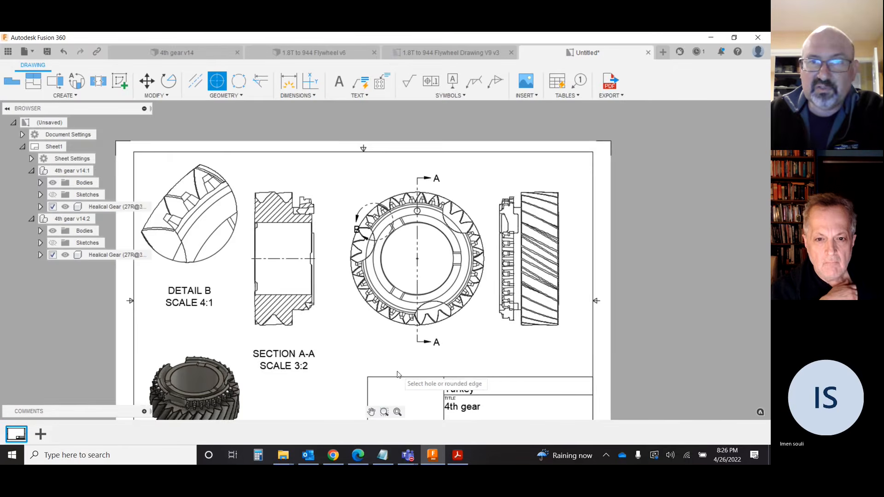
left_click(371, 412)
left_click_drag(328, 309, 379, 300)
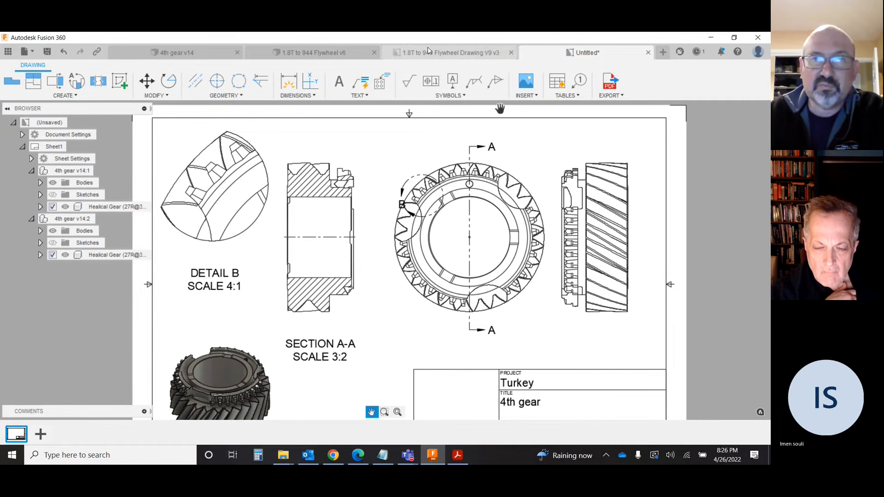
Step: Switch to the 1.8T to 944 Flywheel v6 model and look at the flywheel from its right side
left_click(317, 54)
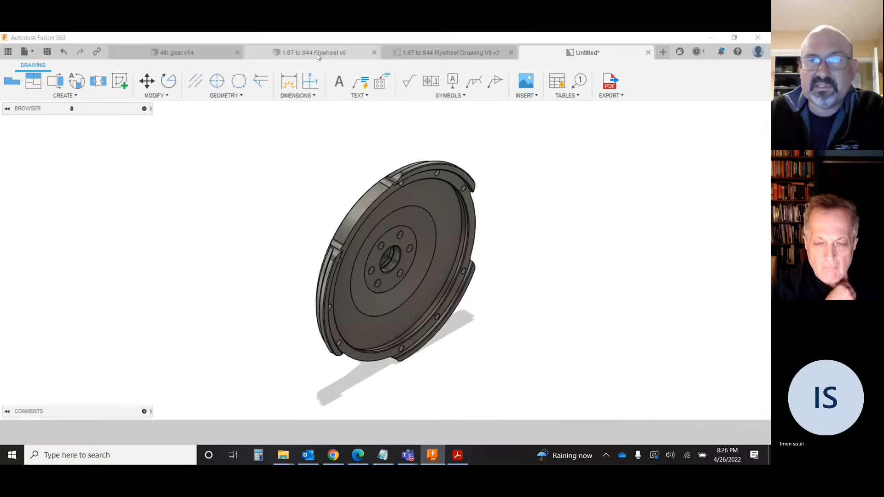
scroll(421, 253, "up", 3)
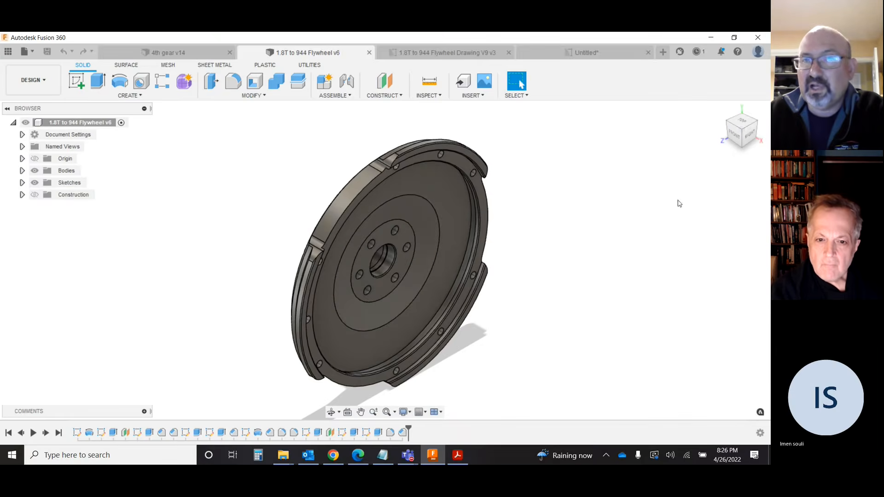
left_click(741, 138)
mouse_move(385, 260)
middle_mouse_down("shift")
mouse_move(233, 260)
mouse_move(483, 237)
middle_mouse_up("shift")
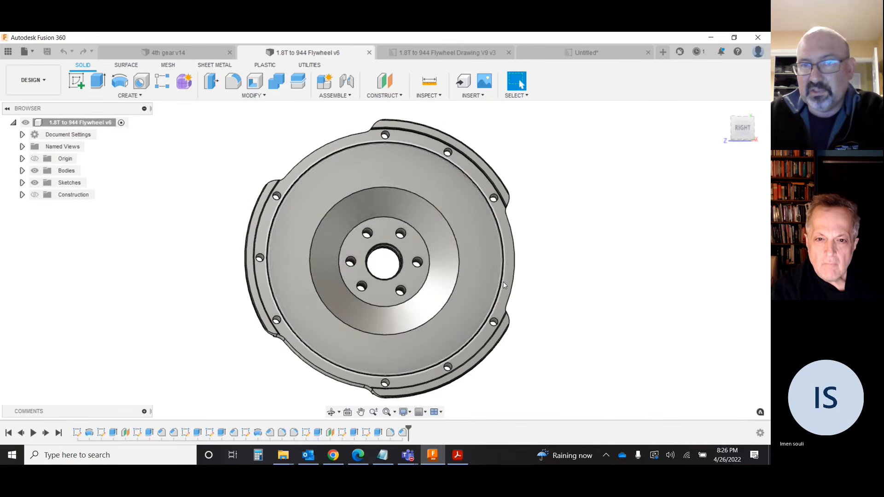
Step: Switch to the 1.8T to 944 Flywheel Drawing and examine the front view's center marks, the side view's hidden edges and section A-A's bore dimensions
left_click(426, 53)
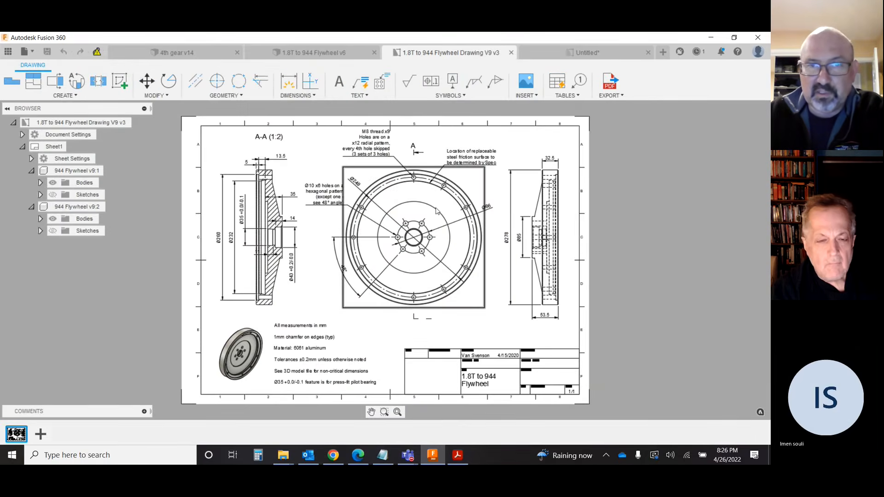
scroll(436, 211, "up", 4)
scroll(419, 318, "up", 3)
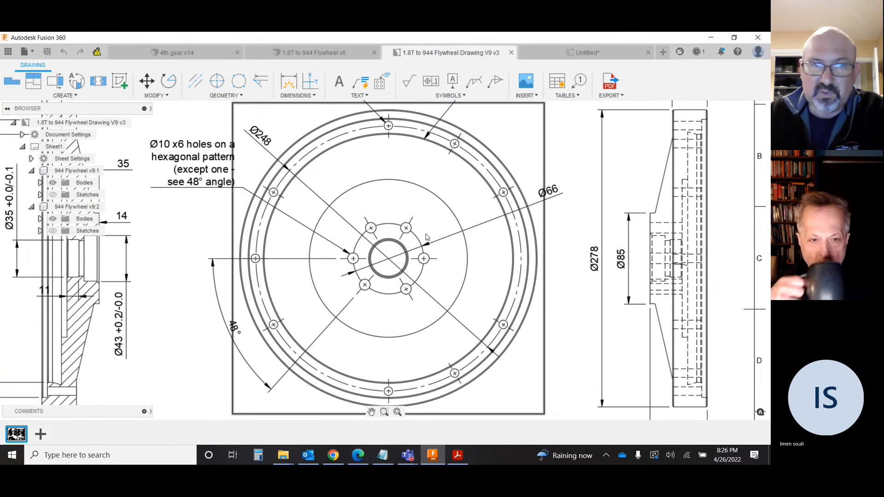
scroll(388, 208, "down", 3)
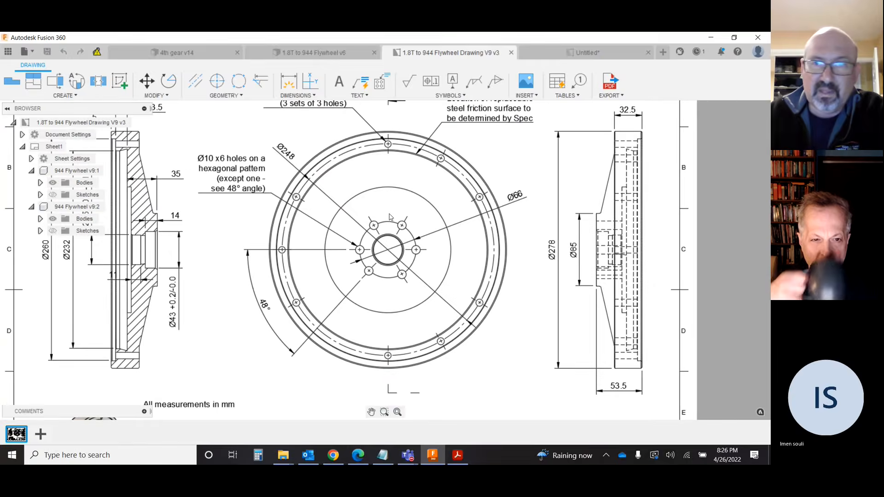
scroll(400, 263, "down", 2)
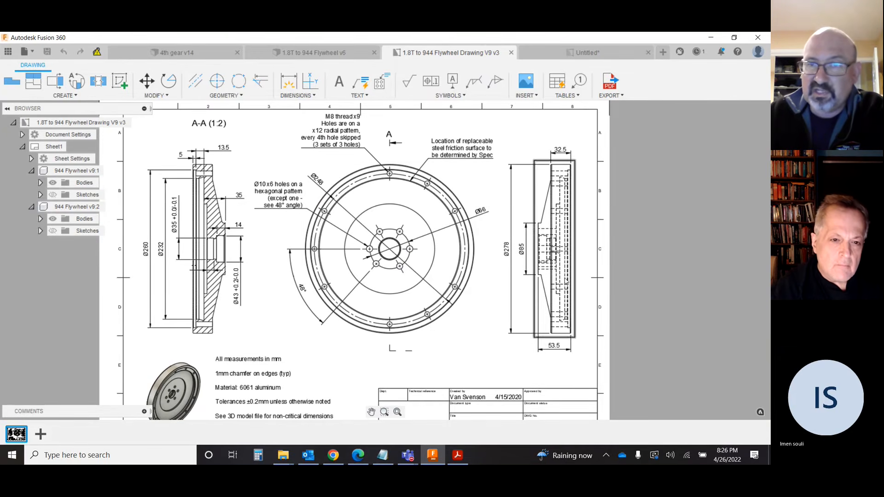
scroll(580, 278, "up", 5)
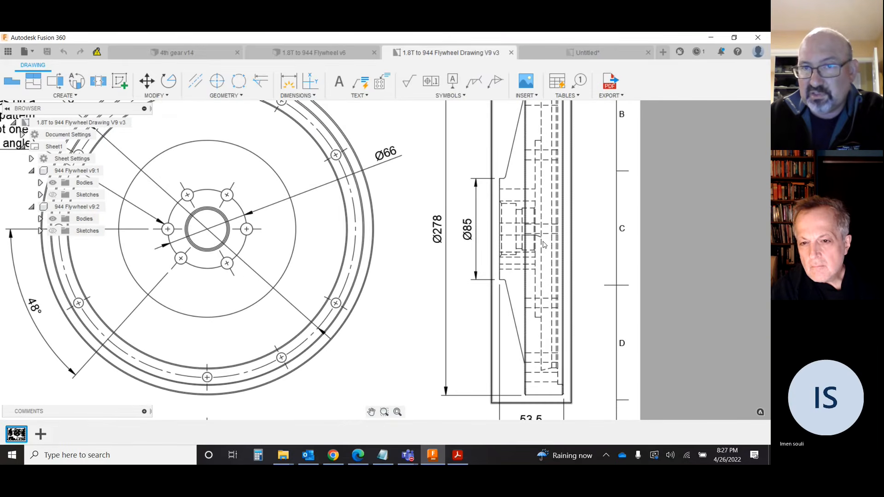
scroll(548, 245, "down", 4)
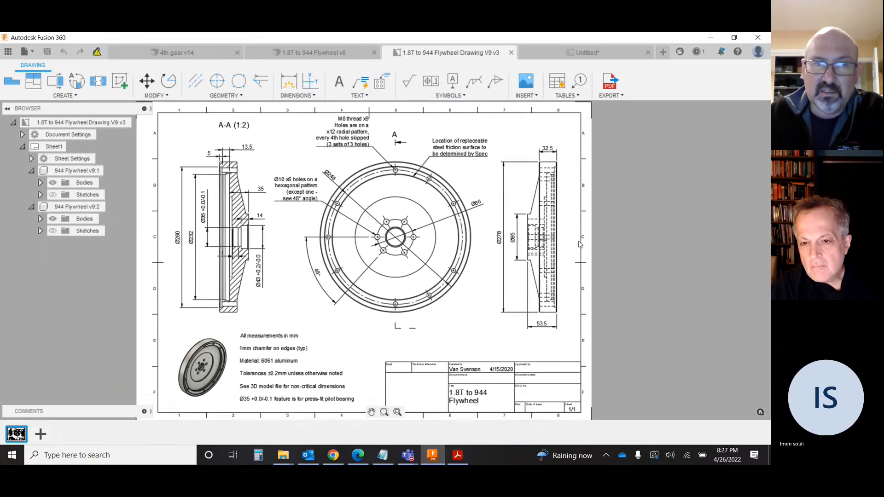
scroll(273, 238, "up", 2)
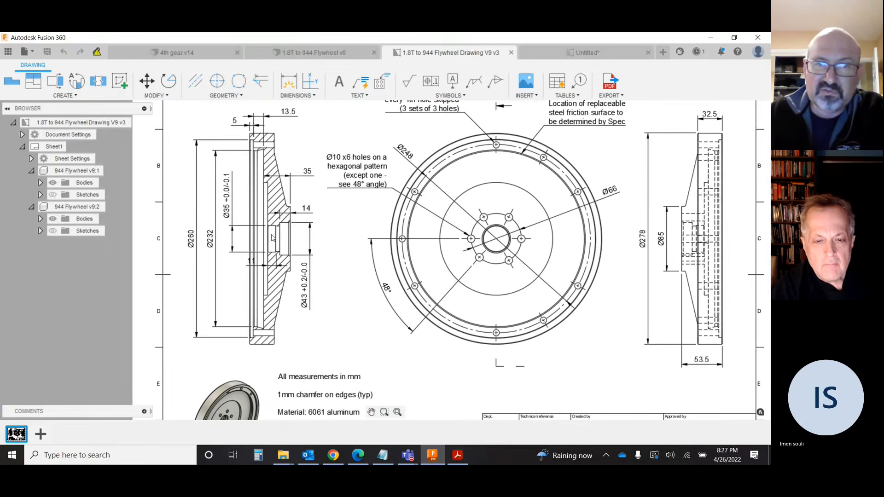
scroll(273, 238, "up", 2)
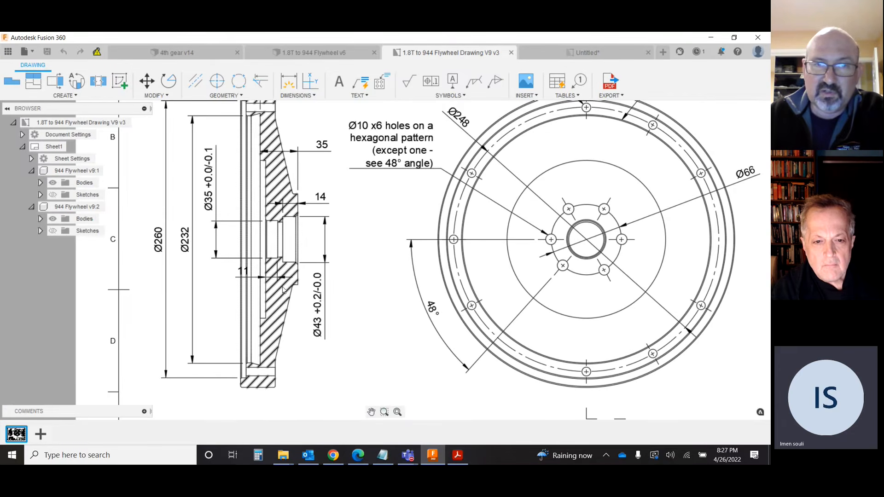
scroll(272, 236, "up", 2)
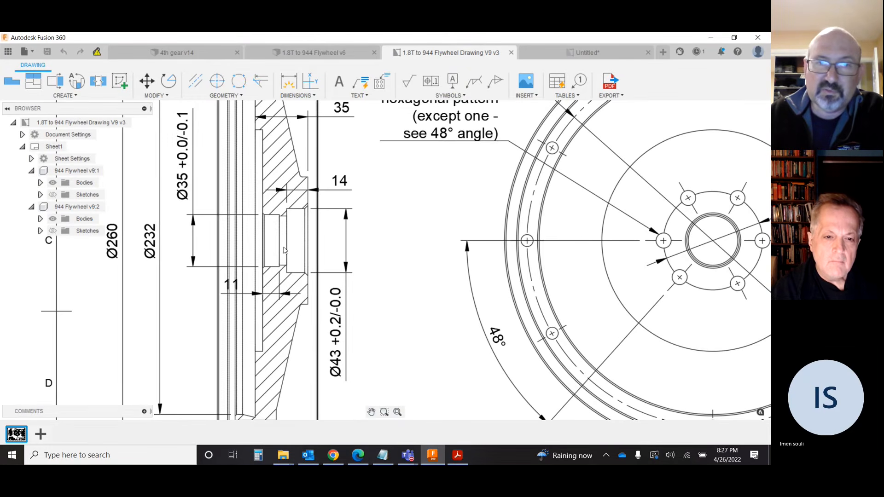
Step: Examine the isometric view and the general notes on the flywheel drawing, including material and tolerances
scroll(284, 250, "down", 8)
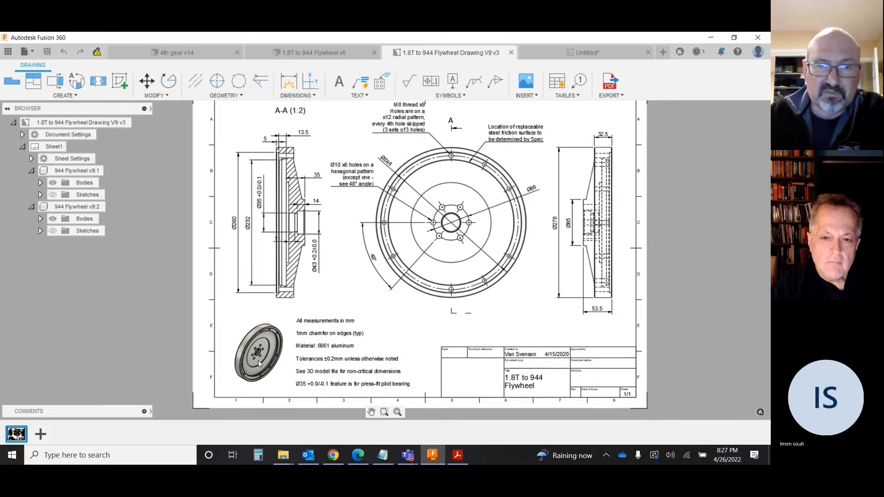
scroll(258, 364, "up", 2)
scroll(262, 365, "down", 1)
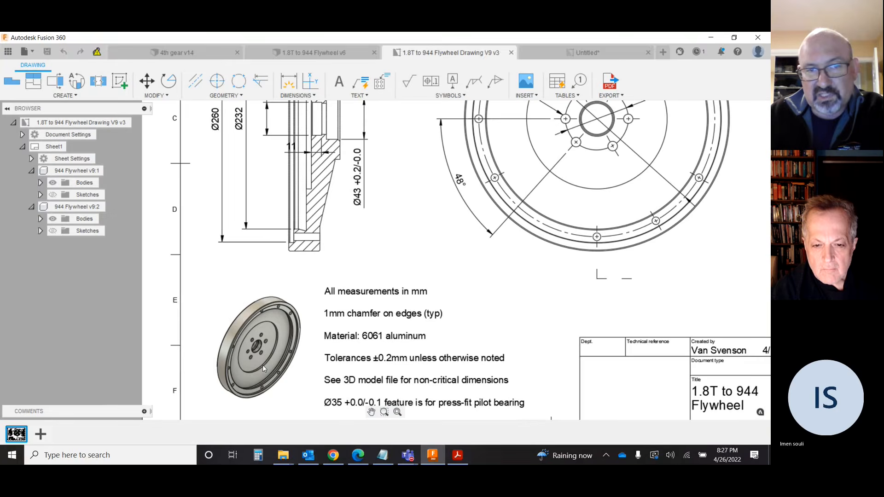
scroll(266, 363, "down", 1)
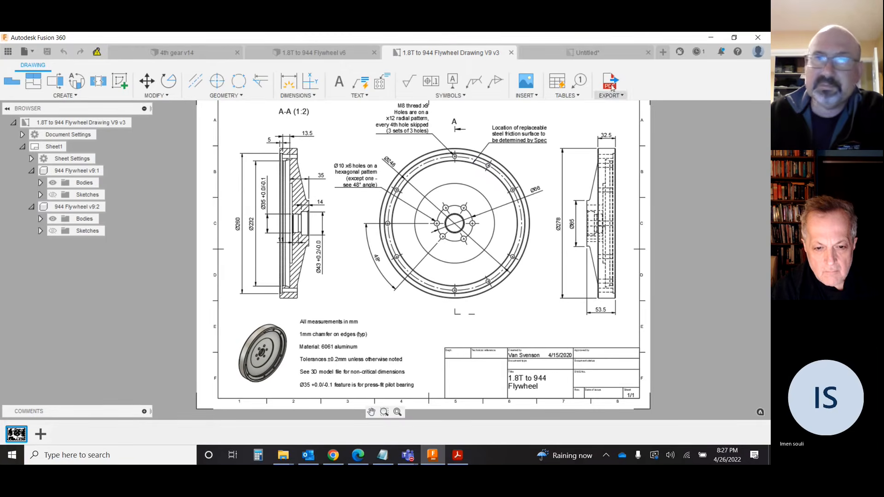
Step: Return to the unsaved 4th gear drawing and shift section view A-A slightly towards the base view
left_click(585, 49)
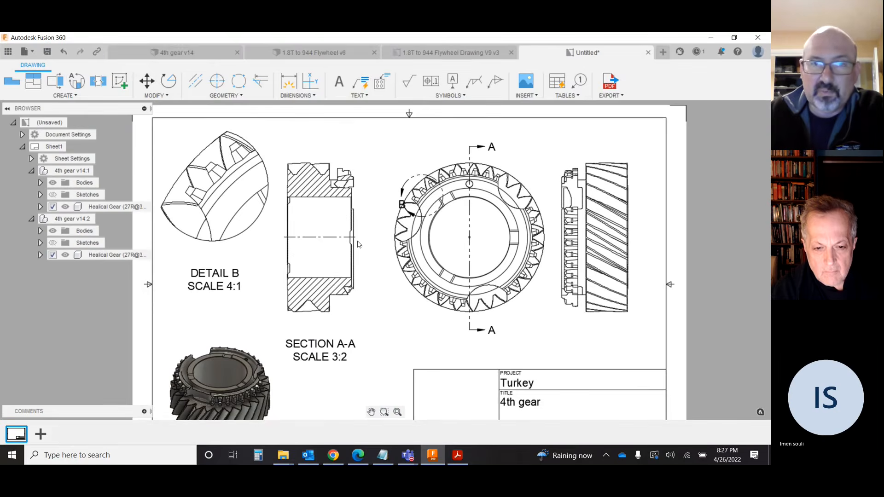
left_click(358, 209)
left_click_drag(358, 210, 365, 209)
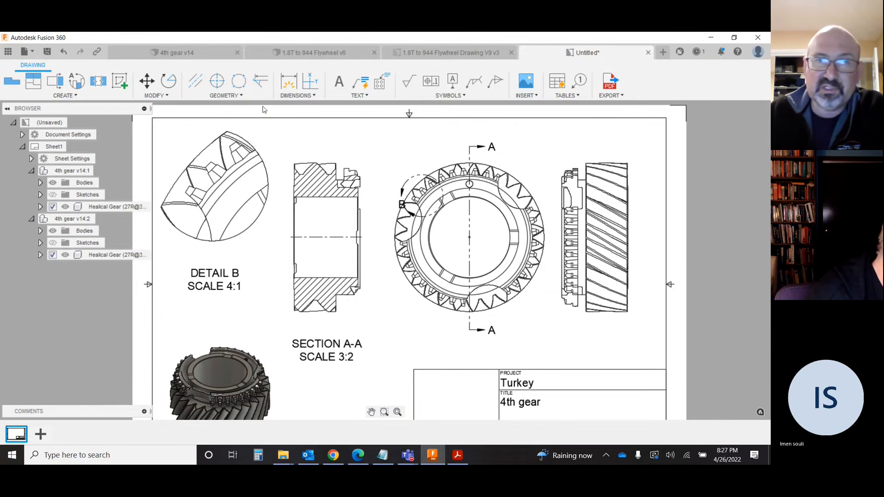
Step: Dimension the bore between its upper and lower edges in section A-A, placing the dimension between the section and the base view
left_click(300, 96)
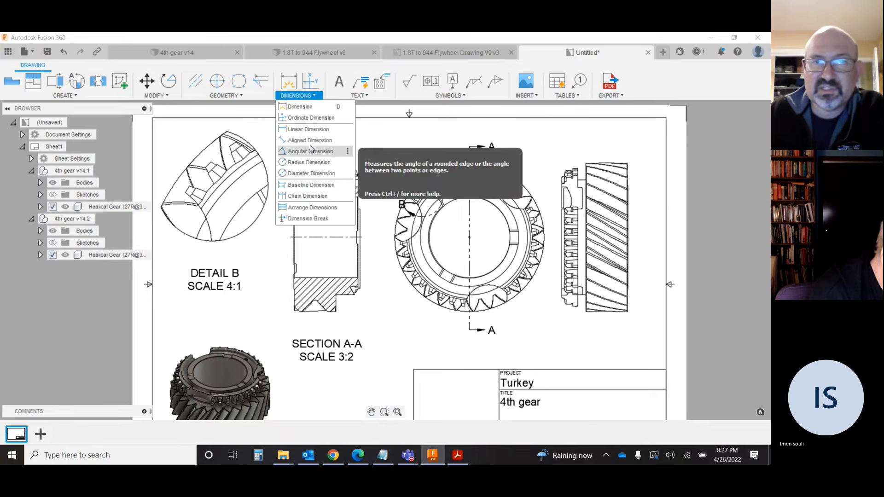
left_click(381, 133)
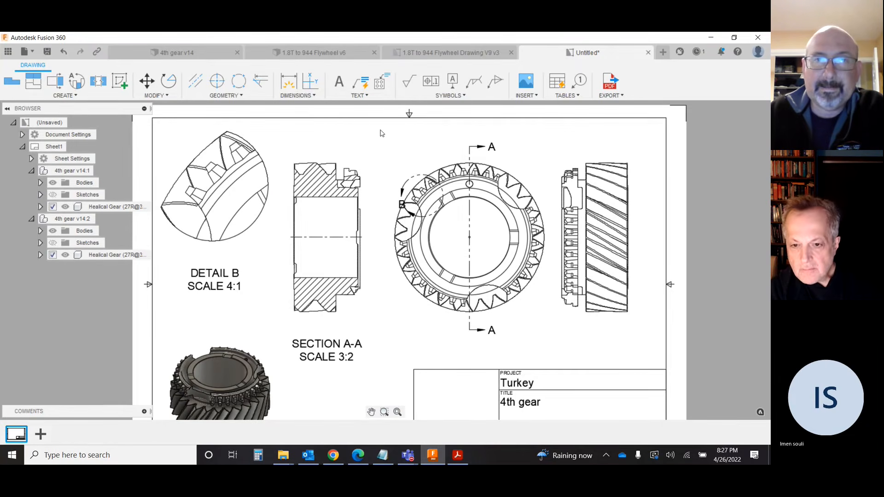
left_click(313, 96)
left_click(312, 106)
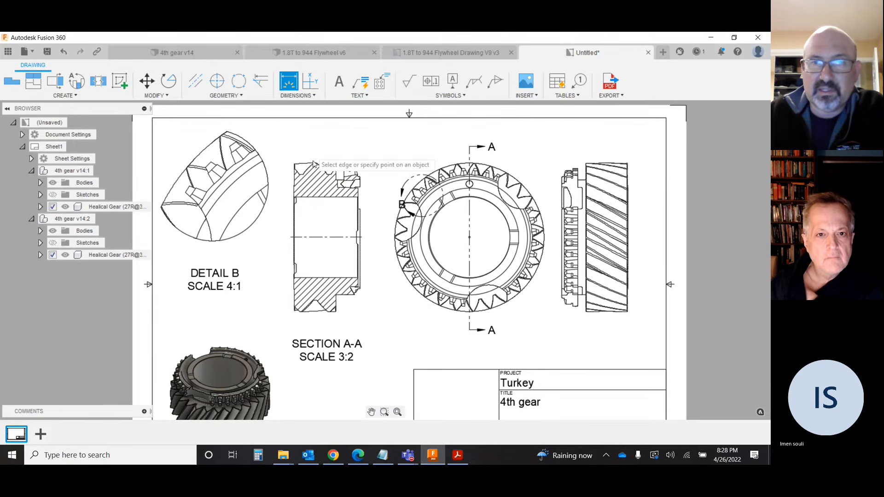
left_click(325, 199)
left_click(324, 280)
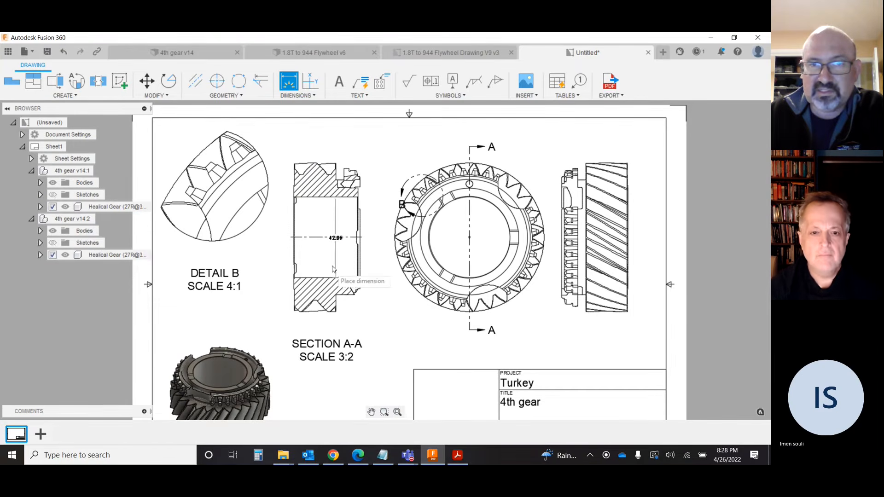
left_click(376, 236)
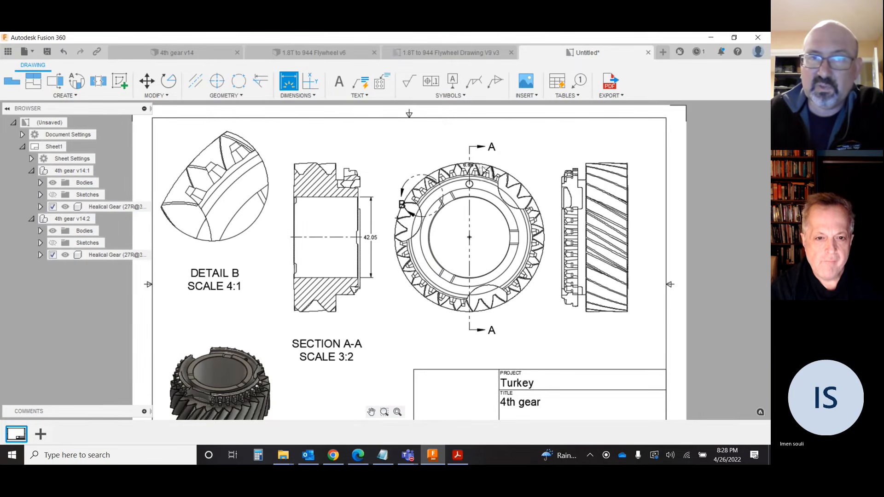
left_click(373, 242)
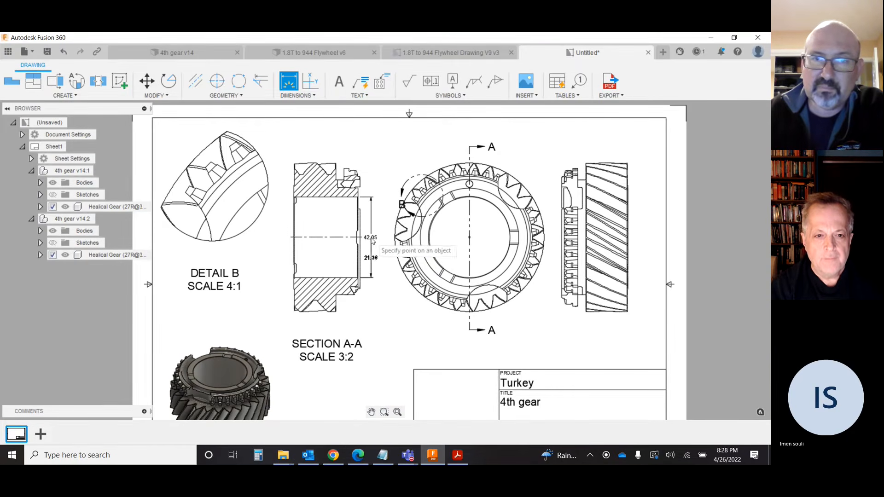
key("Escape")
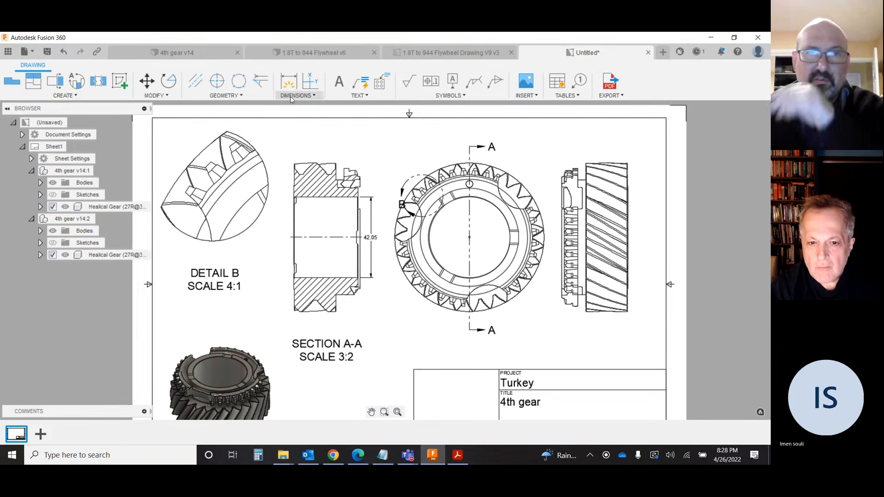
Step: Enable tolerances on the bore dimension in section A-A and choose the Deviation type
double_click(374, 239)
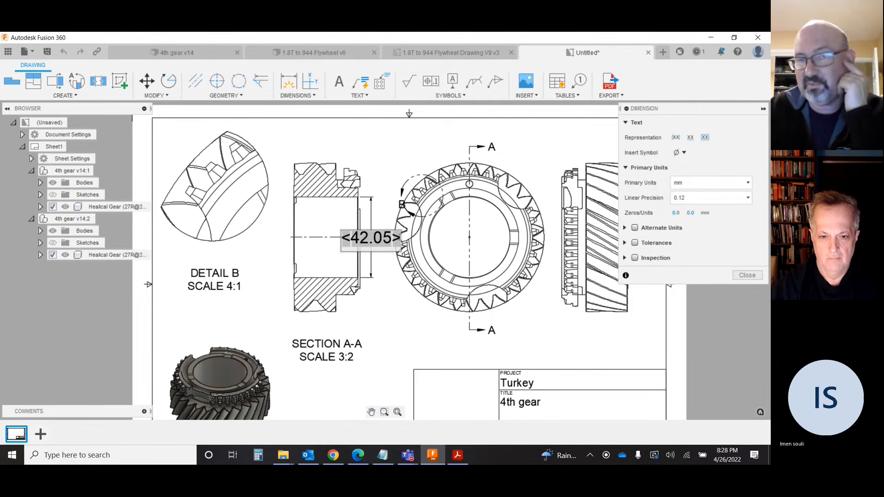
left_click(415, 276)
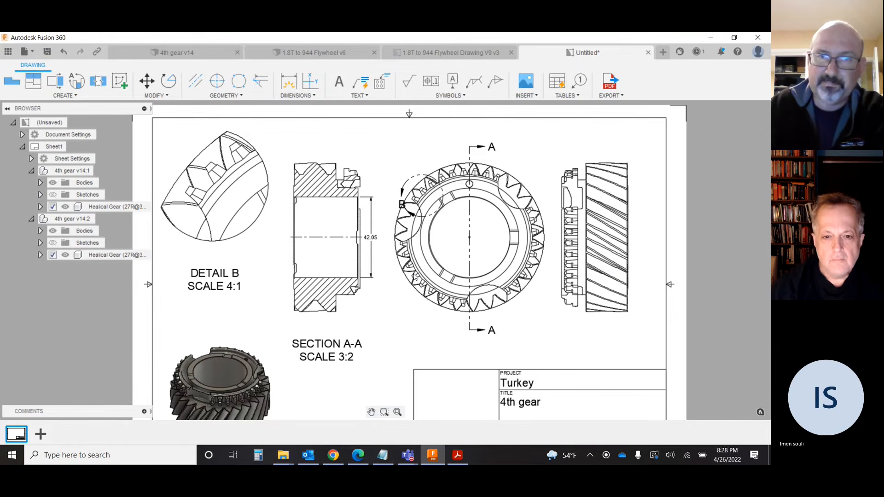
double_click(392, 237)
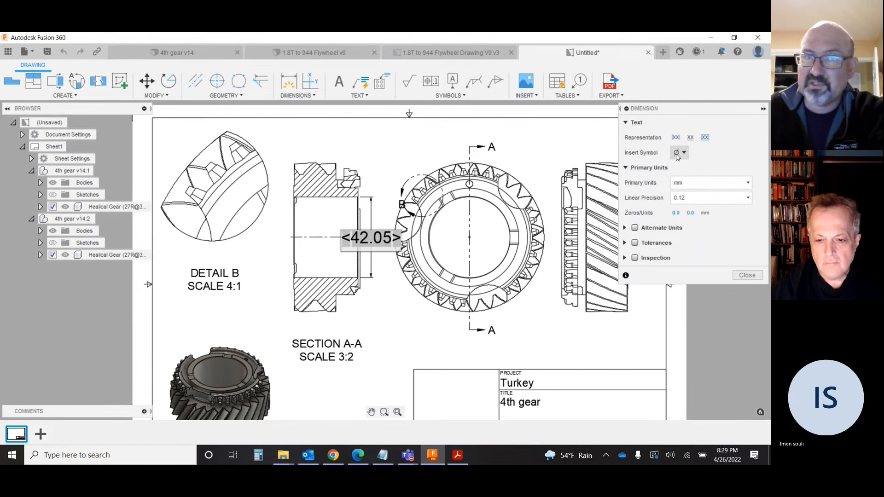
left_click(626, 243)
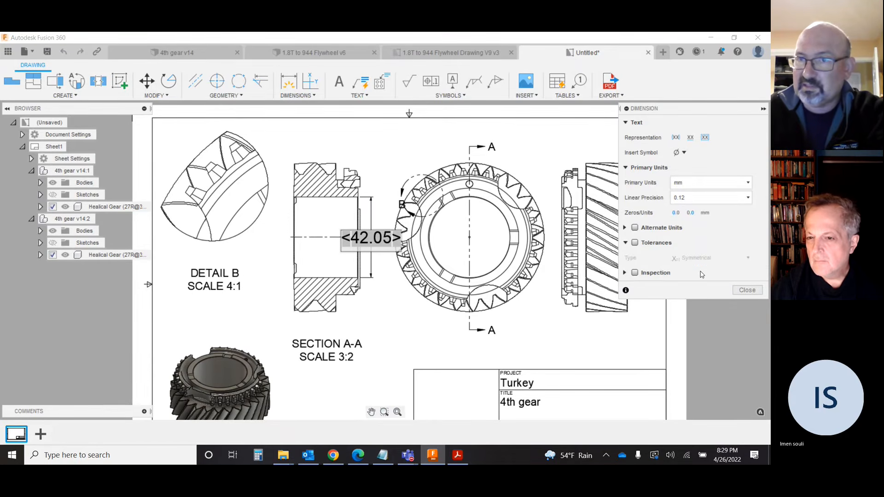
left_click(635, 243)
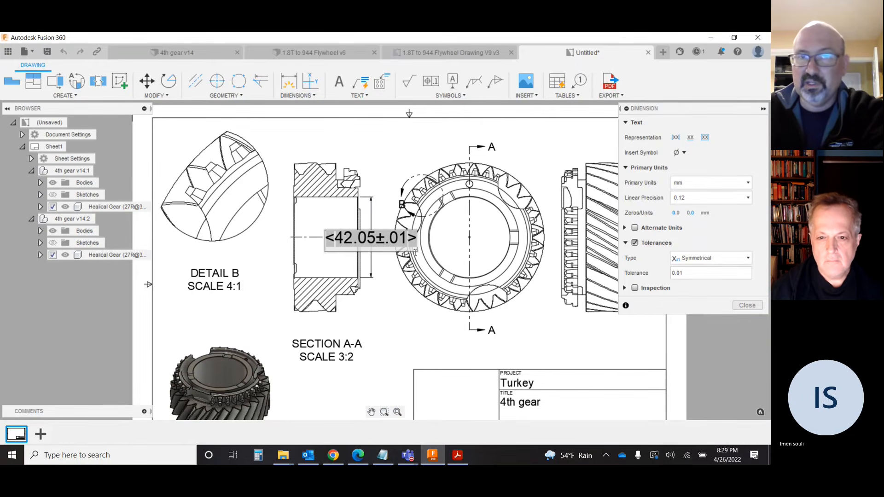
left_click(748, 260)
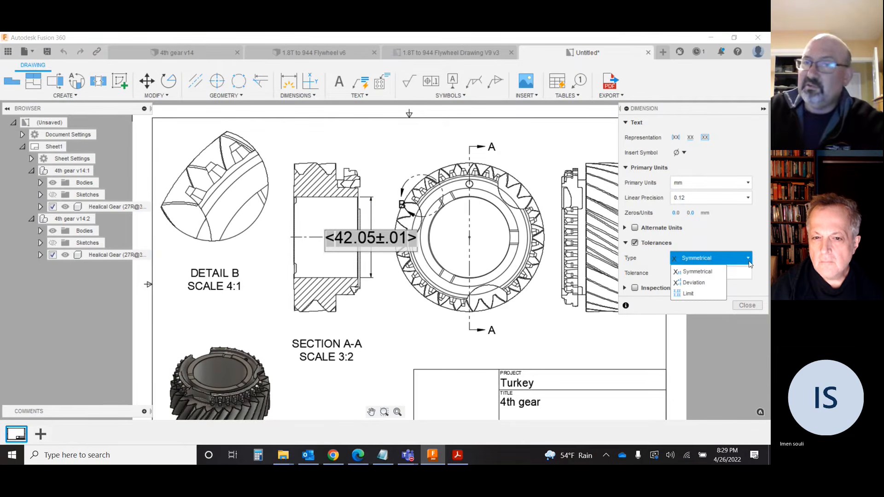
left_click(703, 285)
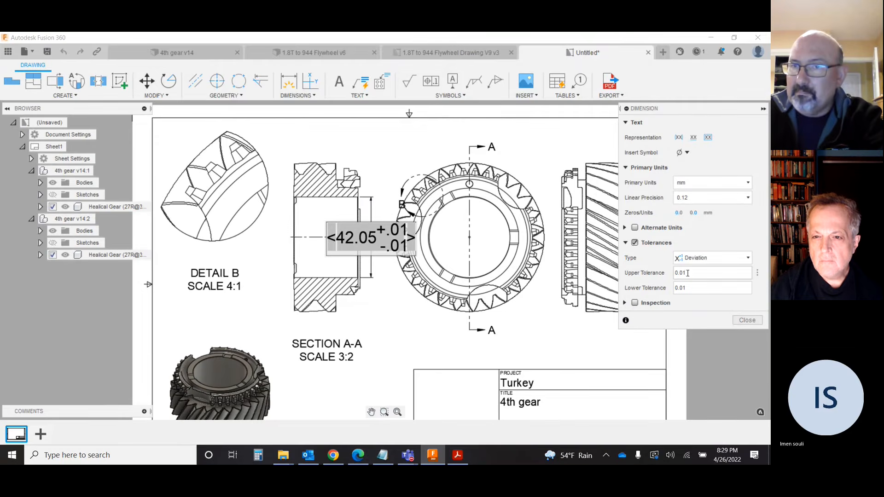
Step: Set the bore dimension's upper tolerance to 0.10 and its lower tolerance to 0.0
left_click_drag(681, 274, 687, 274)
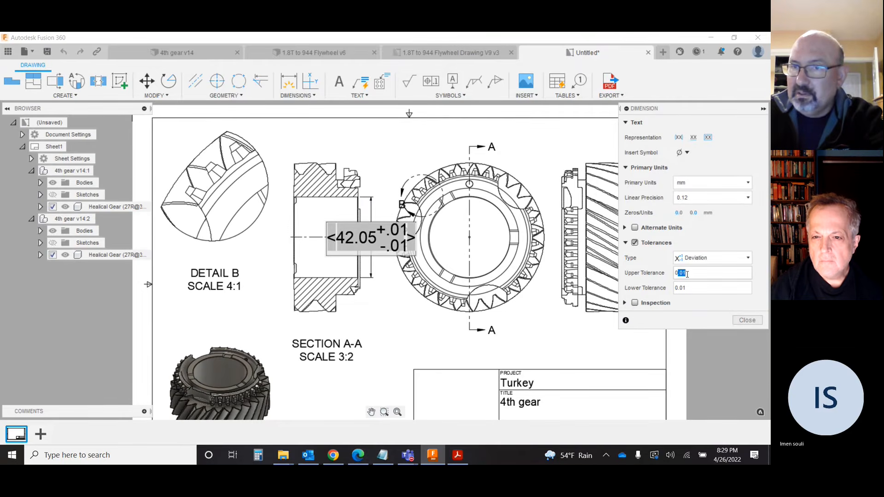
type("1")
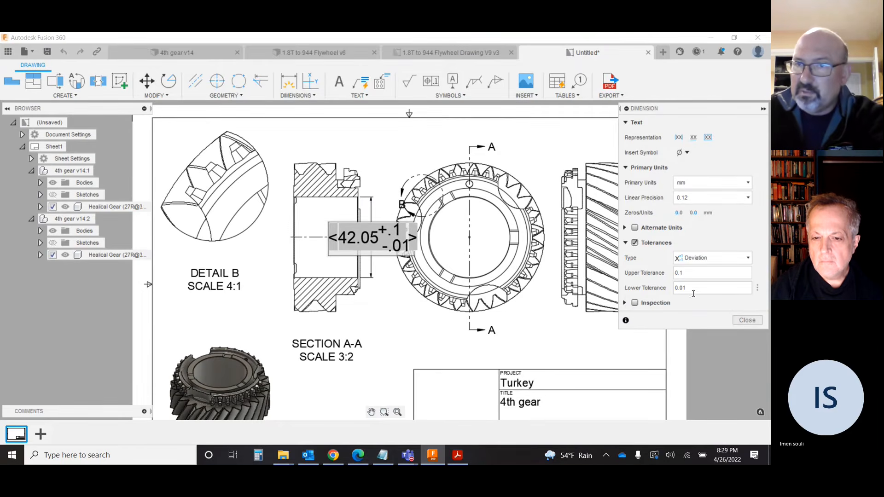
left_click_drag(690, 288, 681, 289)
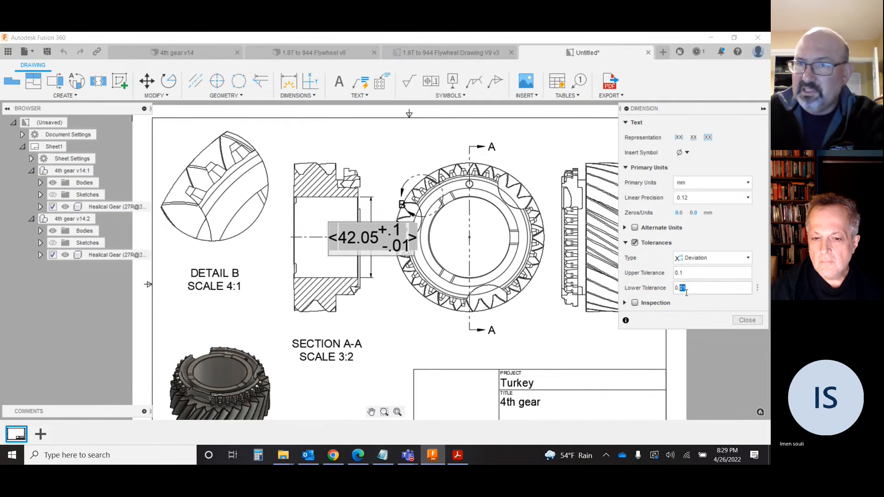
type("0")
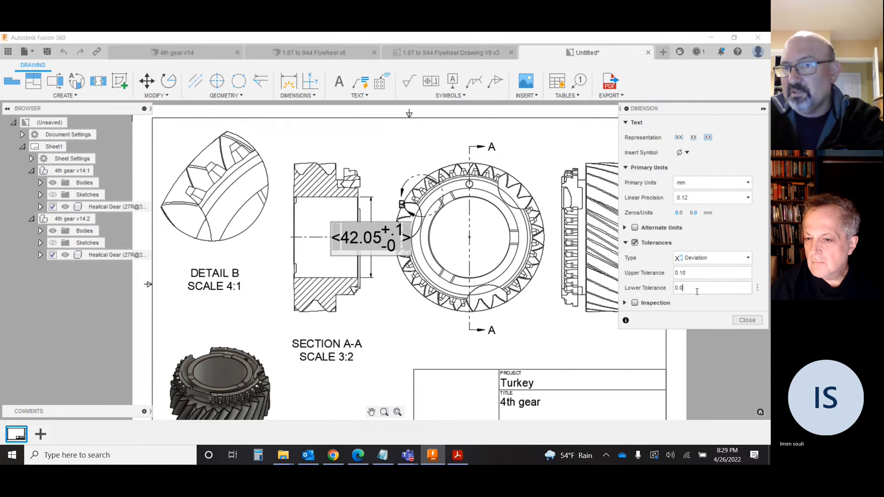
left_click(742, 322)
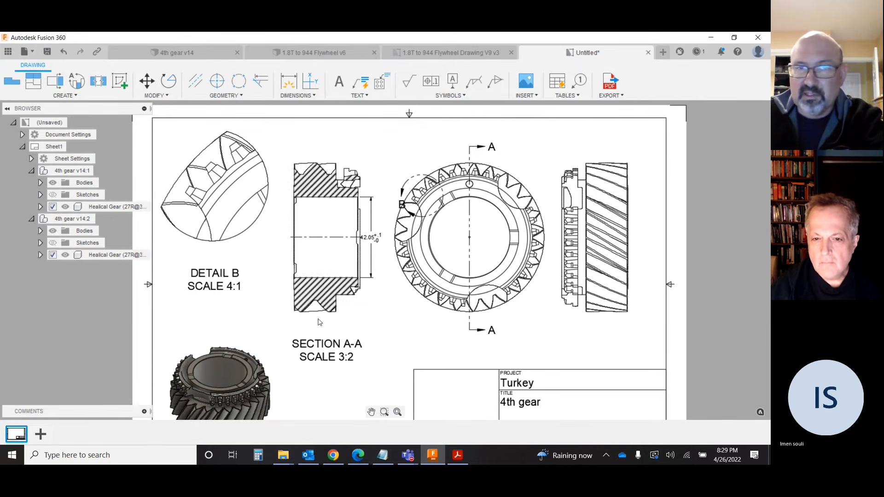
Step: Move the toleranced bore dimension slightly farther away from section view A-A
left_click(374, 255)
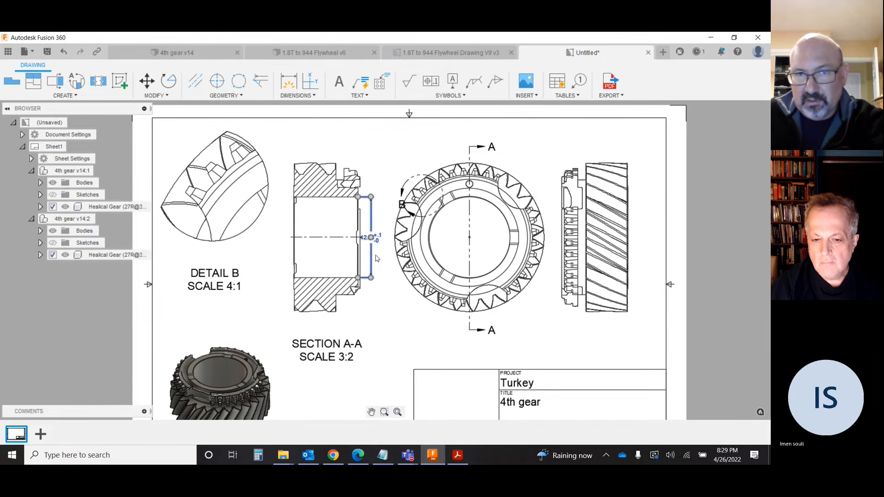
left_click_drag(374, 238, 377, 240)
left_click(381, 317)
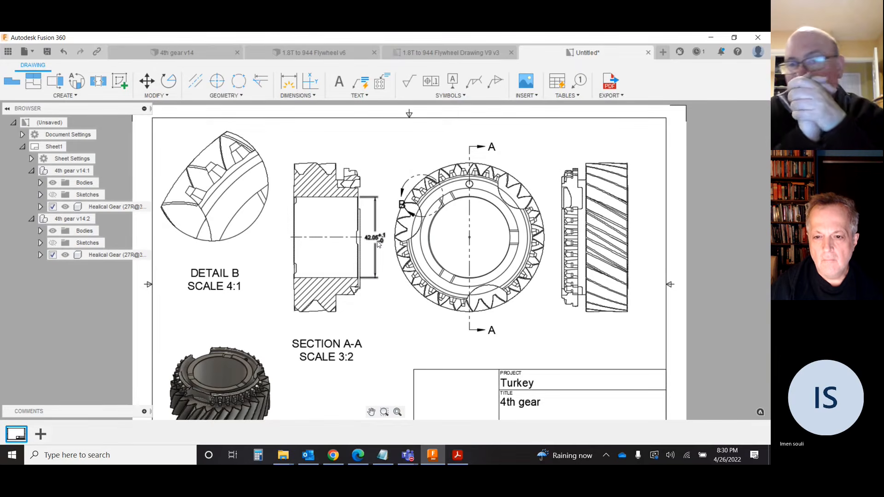
Step: Switch to Zero Inspection Report.pdf in Adobe Acrobat and examine the gear cover drawing's numbered dimensions at 150%
left_click(457, 457)
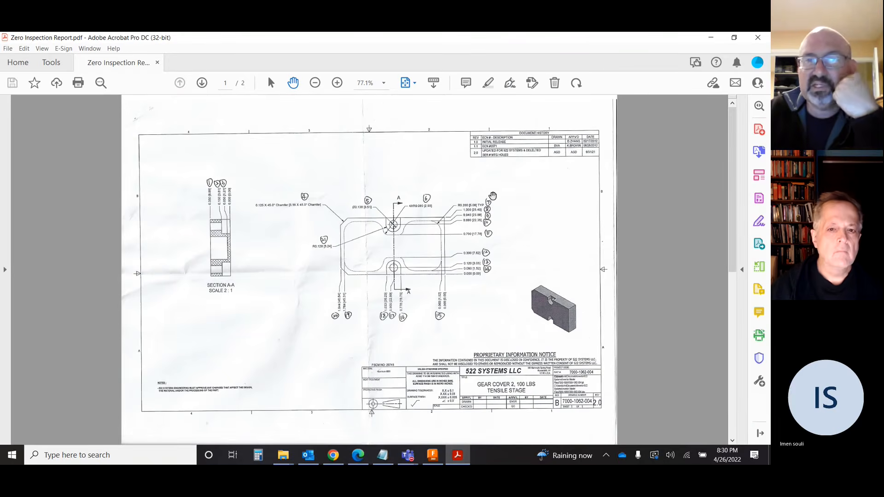
left_click(338, 86)
left_click(337, 88)
left_click(337, 88)
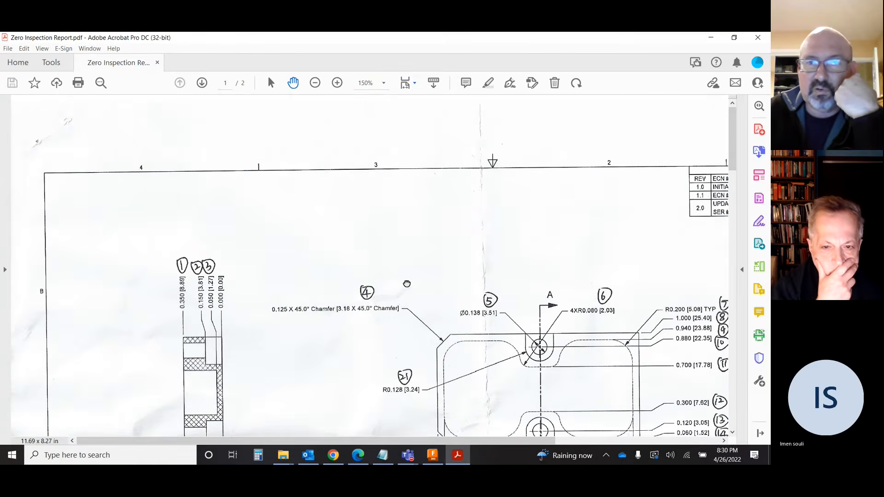
left_click_drag(407, 284, 350, 158)
left_click_drag(424, 267, 406, 235)
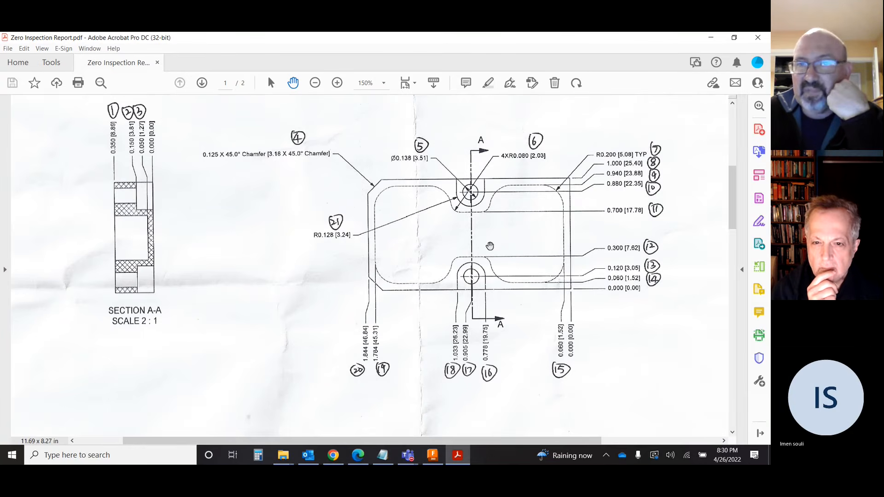
scroll(489, 246, "down", 1)
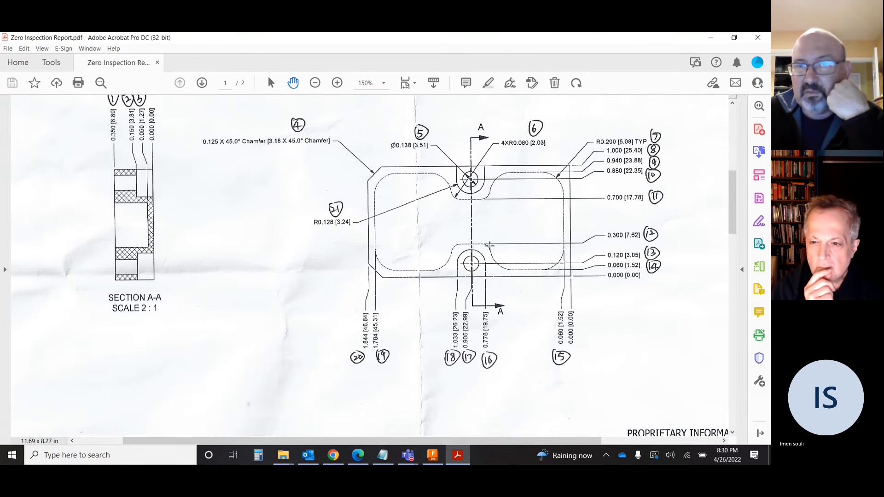
Step: Inspect the numbered ordinate dimensions above section A-A at 400%, and return to a 100% view of the gear cover drawing
left_click(337, 83)
left_click(338, 83)
left_click(336, 83)
left_click(314, 82)
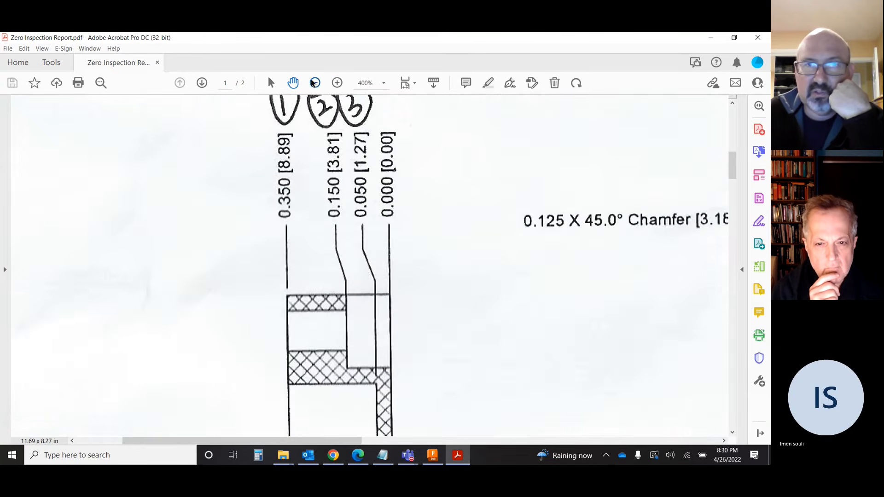
left_click(314, 82)
left_click(314, 82)
left_click(313, 81)
left_click(313, 81)
left_click(314, 82)
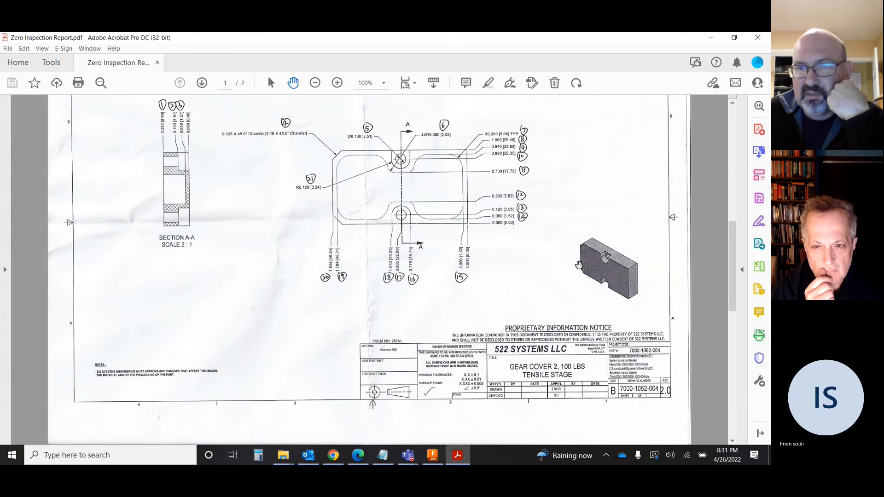
Step: Examine the inspection report table on page 2 at 150%, comparing the numbered specifications with the measurement data
scroll(578, 267, "down", 2)
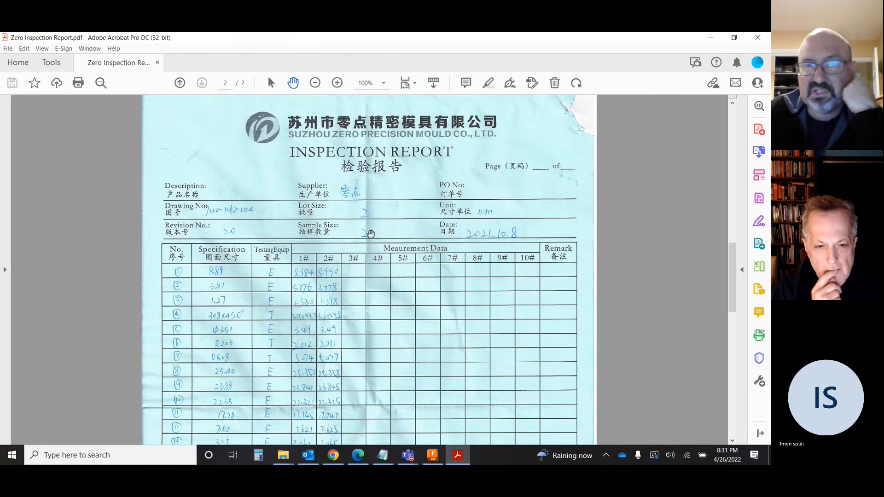
left_click(338, 84)
left_click(338, 83)
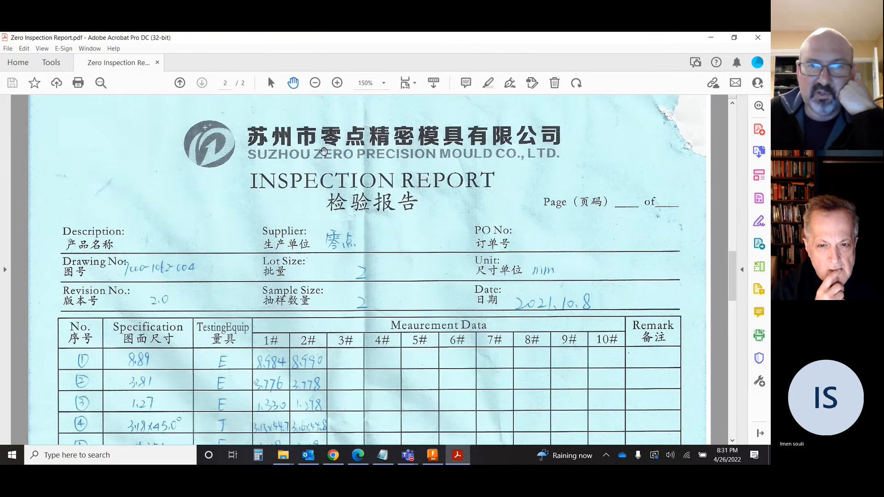
scroll(226, 348, "down", 3)
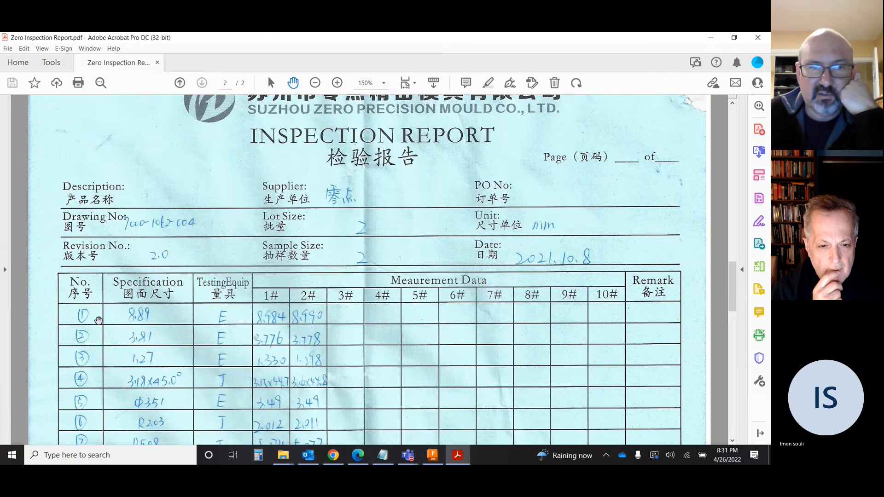
Step: Examine the inspection report's rows through item 21 and the testing equipment codes below the table
scroll(91, 295, "down", 3)
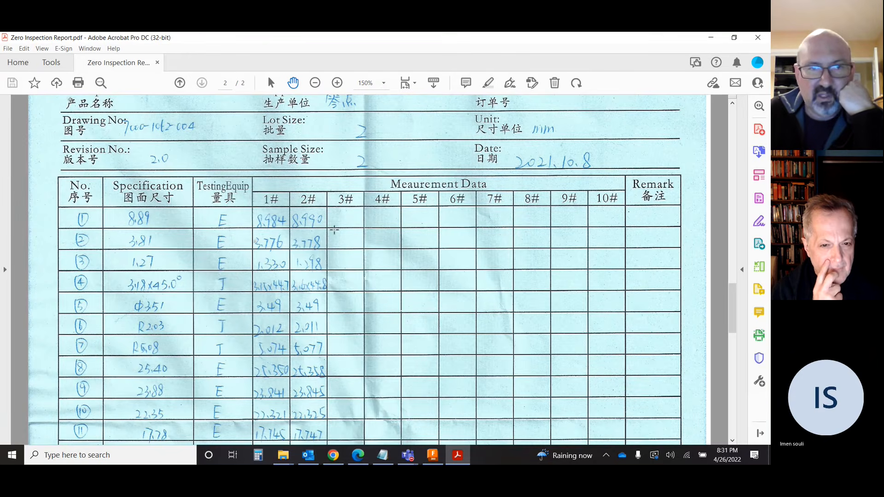
scroll(324, 233, "up", 1)
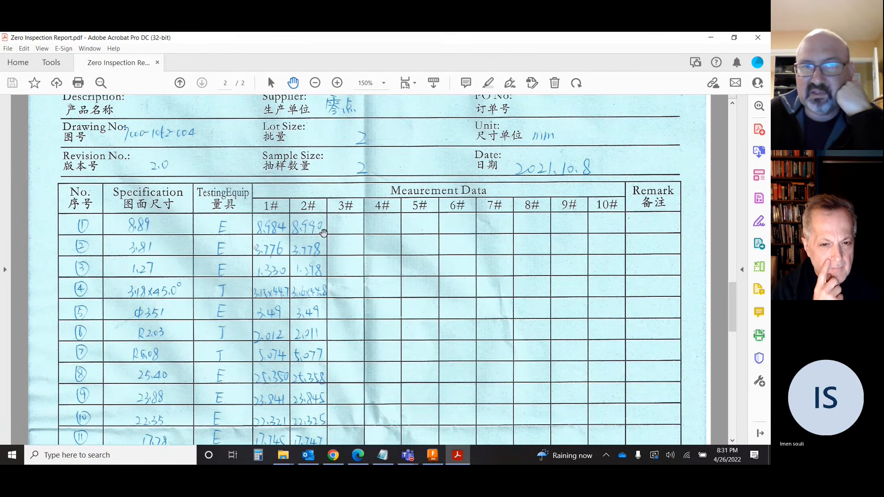
scroll(324, 234, "down", 4)
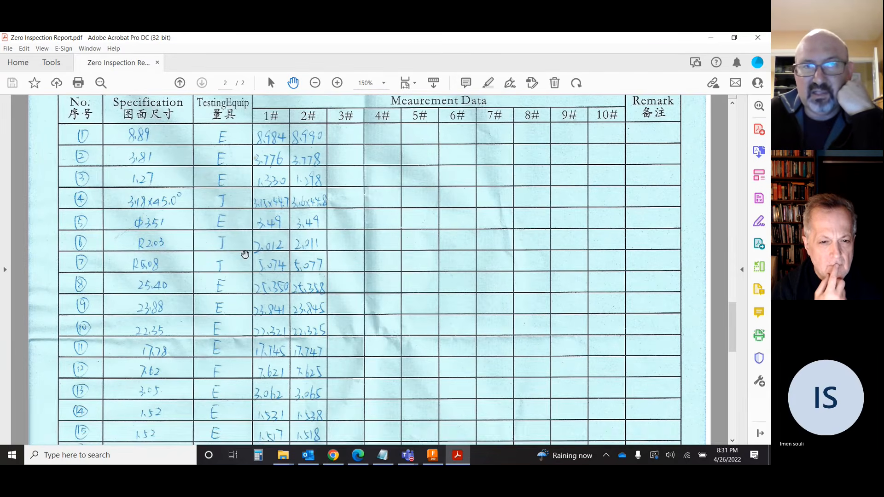
scroll(239, 218, "up", 1)
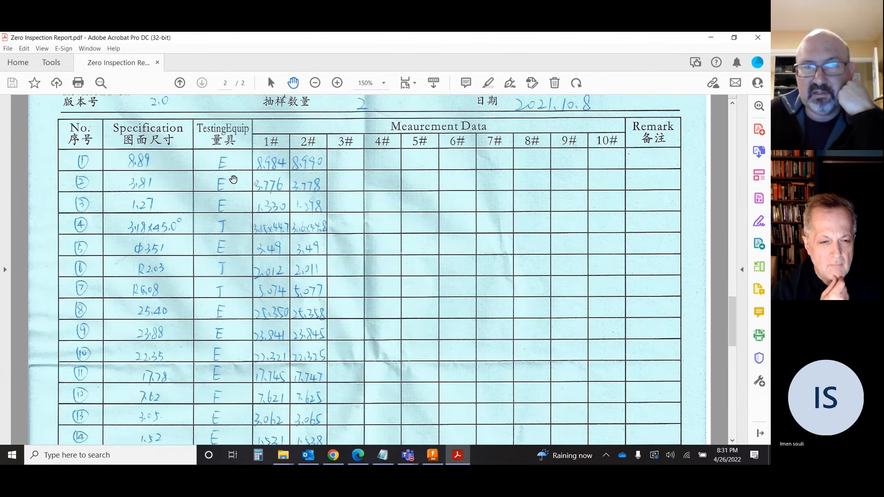
scroll(232, 180, "down", 3)
scroll(236, 192, "down", 9)
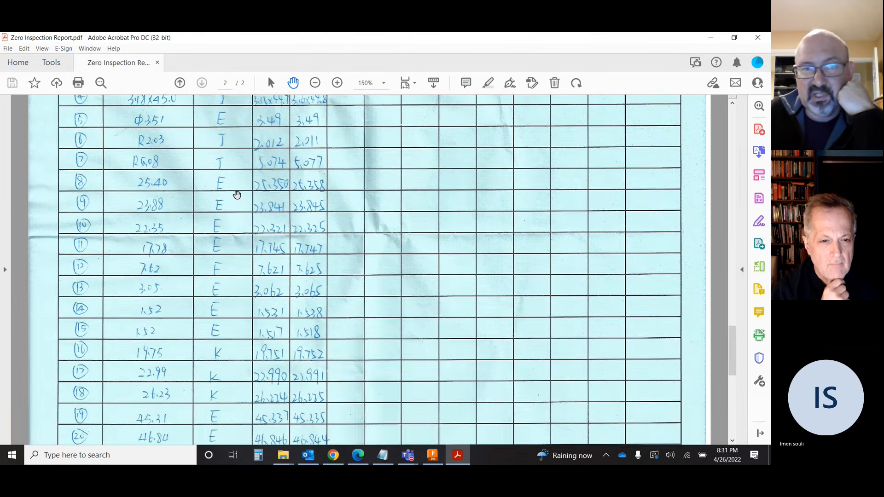
scroll(219, 268, "down", 1)
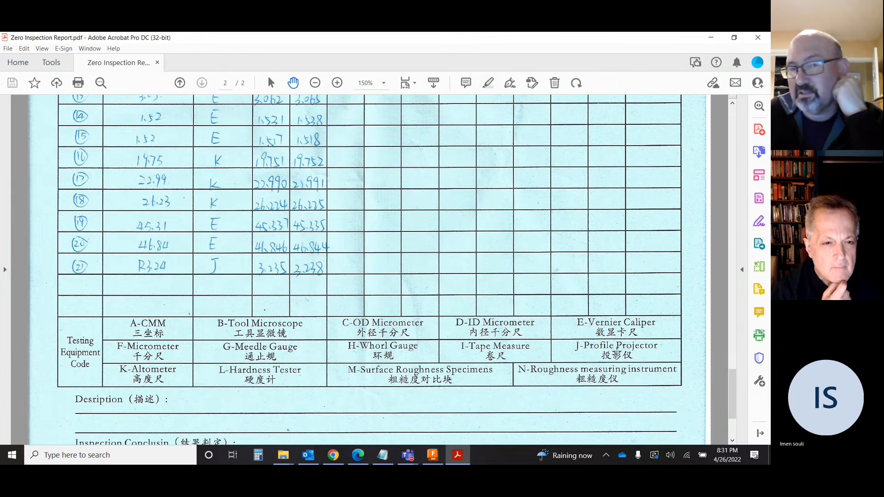
scroll(617, 351, "up", 1)
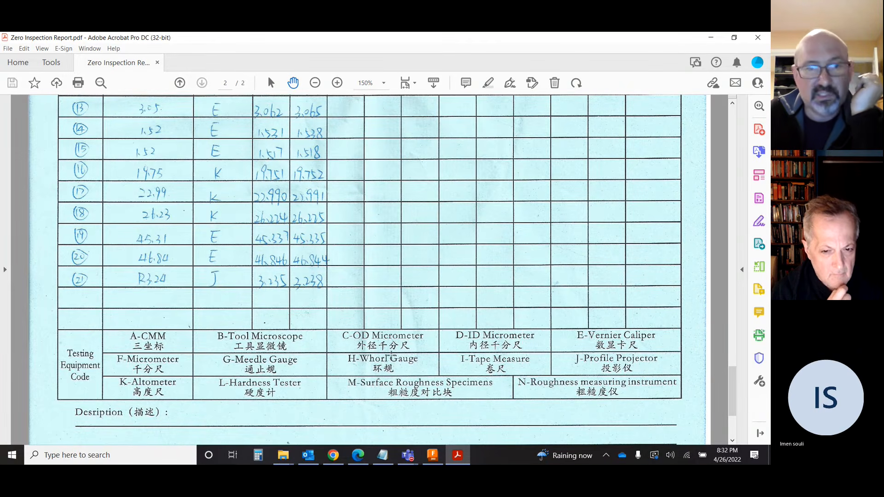
scroll(375, 325, "up", 1)
scroll(375, 325, "up", 10)
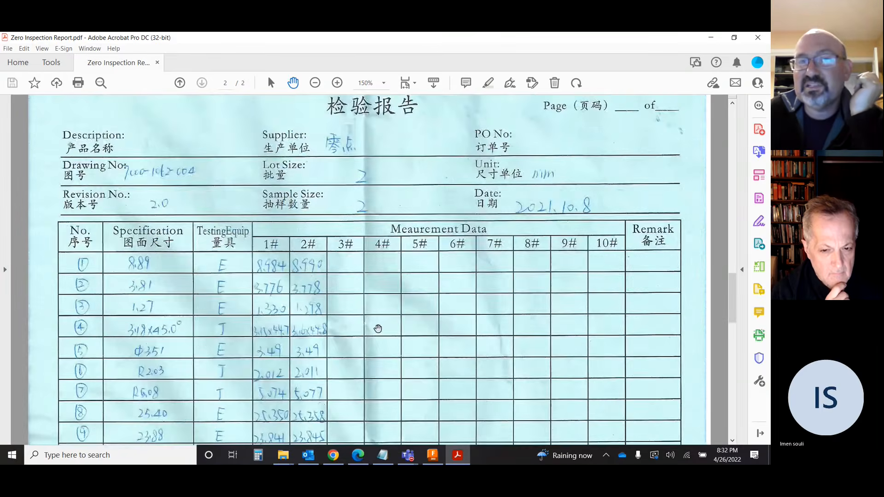
Step: Return to the numbered gear cover drawing on page 1 and view it at 112%
scroll(378, 328, "up", 6)
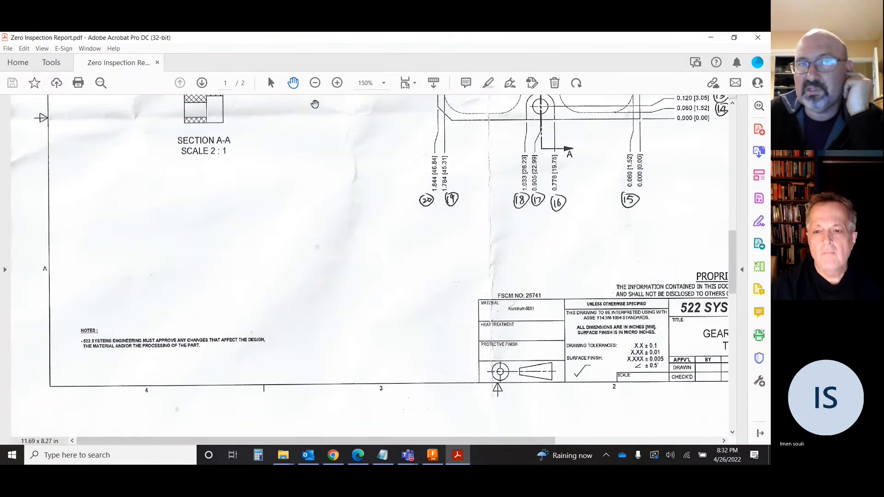
left_click(315, 83)
left_click(315, 83)
scroll(486, 283, "up", 4)
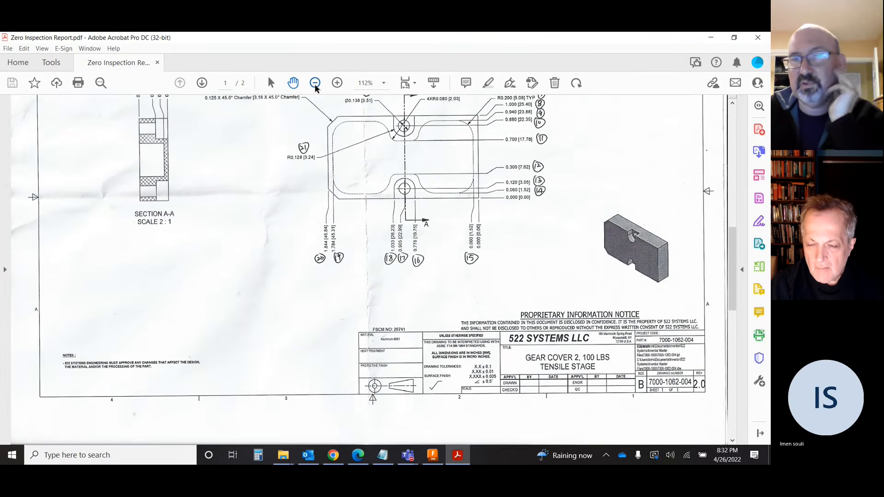
scroll(487, 282, "up", 1)
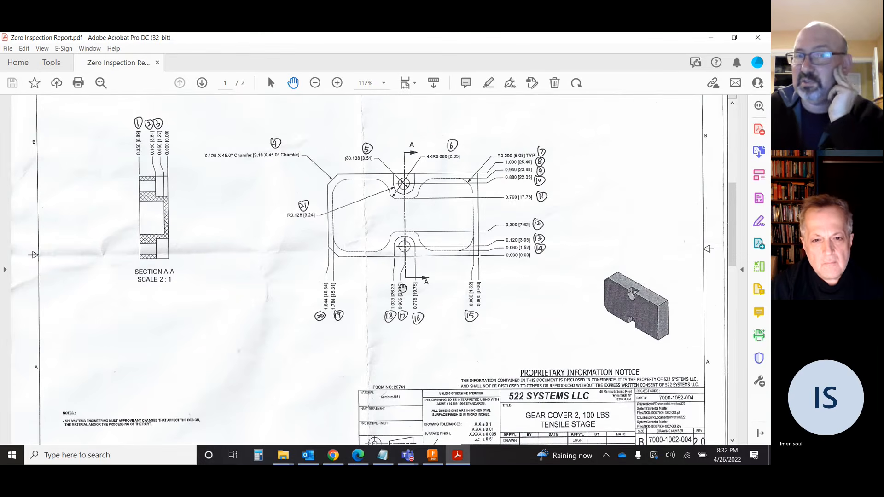
Step: Switch to Fusion 360 and dimension the gear's axial width between its end faces, placing the dimension just below section view A-A
left_click(434, 455)
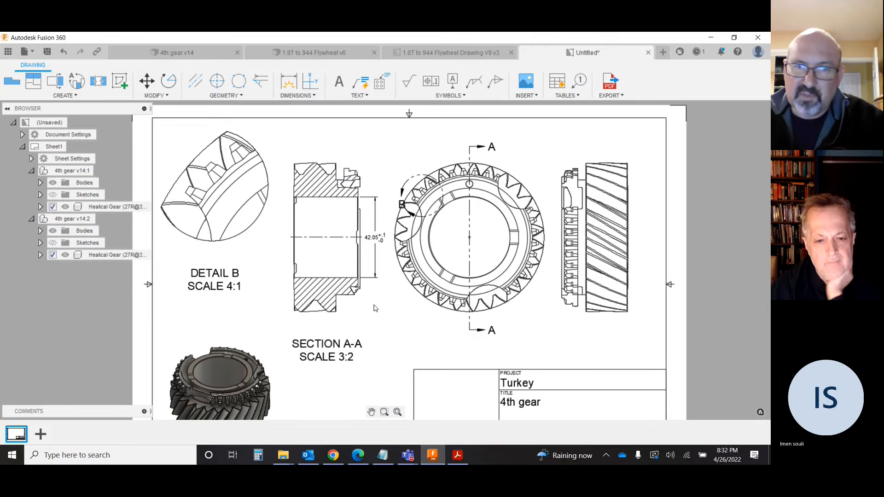
scroll(366, 298, "up", 3)
scroll(368, 296, "up", 2)
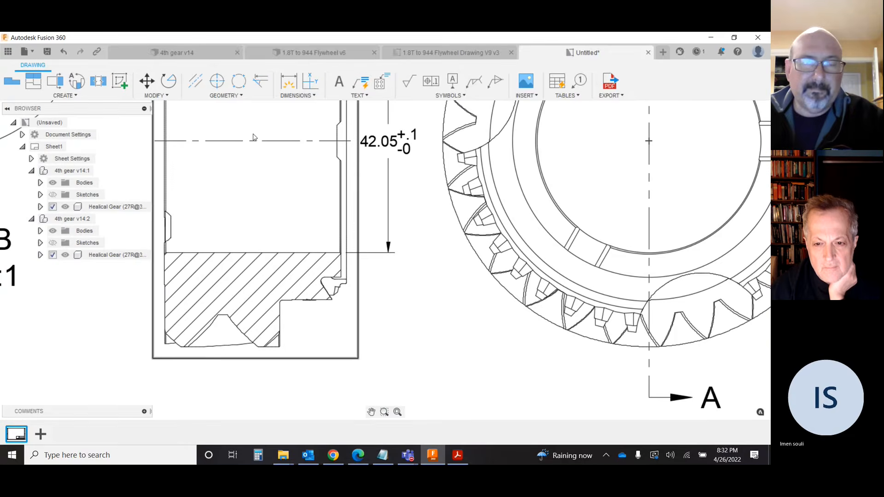
scroll(265, 154, "down", 2)
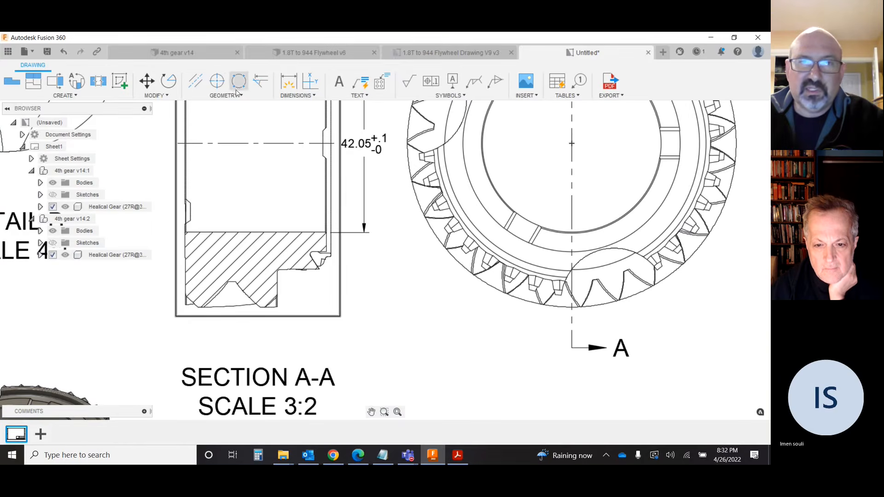
left_click(292, 84)
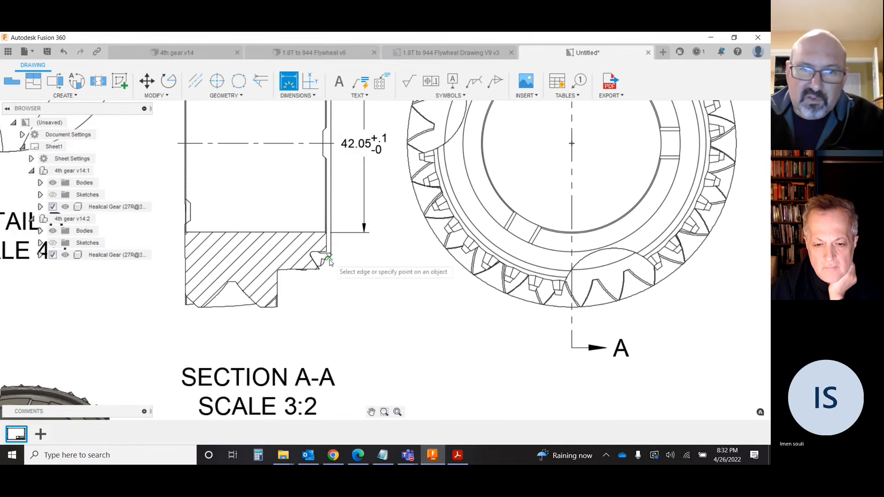
scroll(324, 258, "up", 2)
left_click(317, 247)
scroll(488, 386, "down", 2)
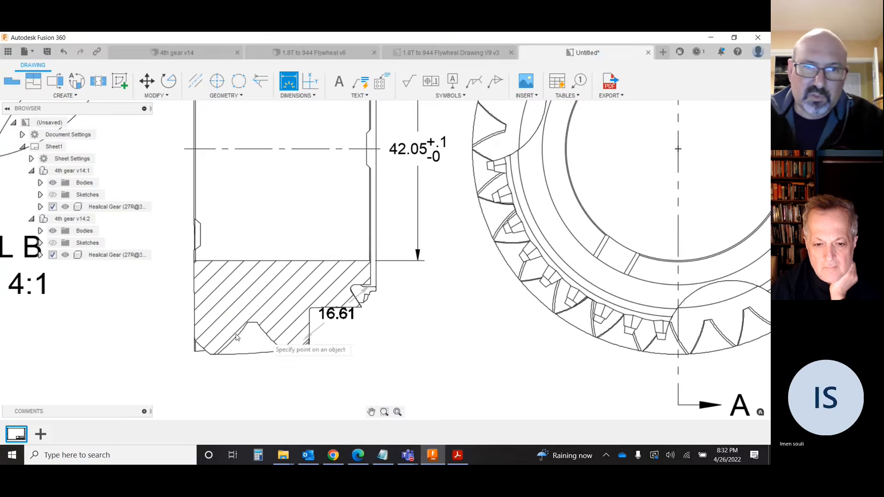
scroll(187, 330, "up", 2)
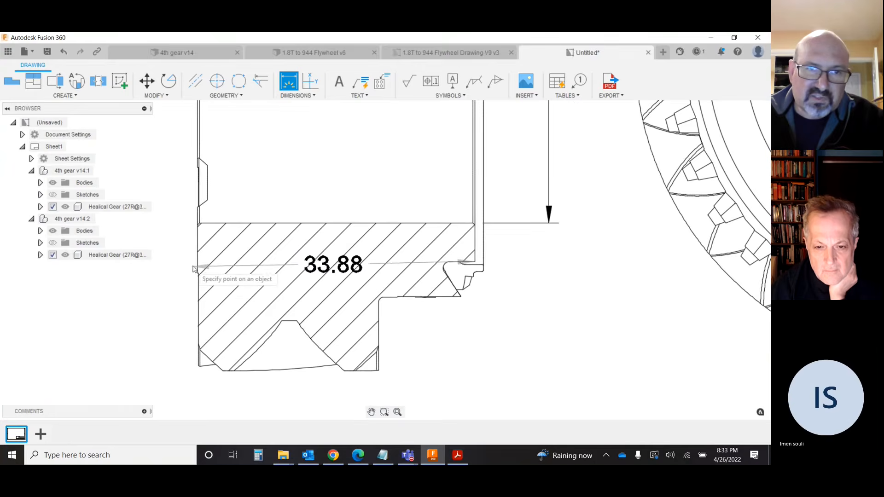
scroll(290, 313, "up", 1)
scroll(294, 316, "down", 2)
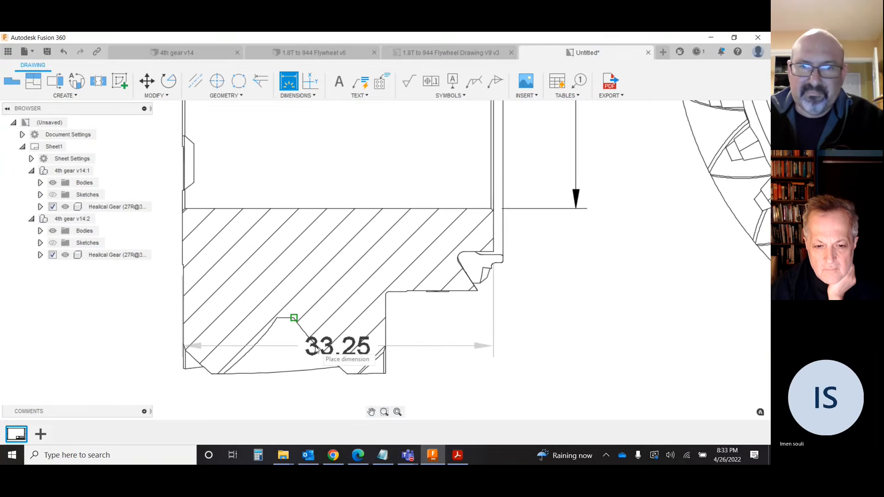
scroll(331, 304, "down", 2)
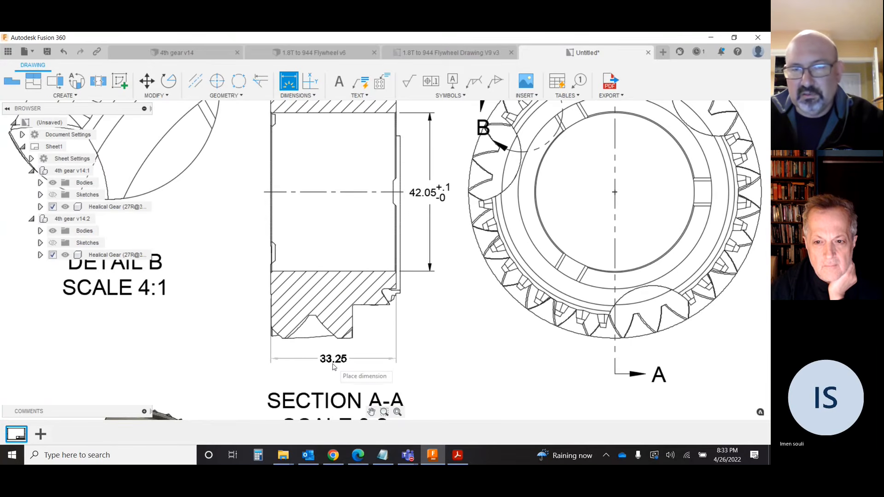
left_click(334, 367)
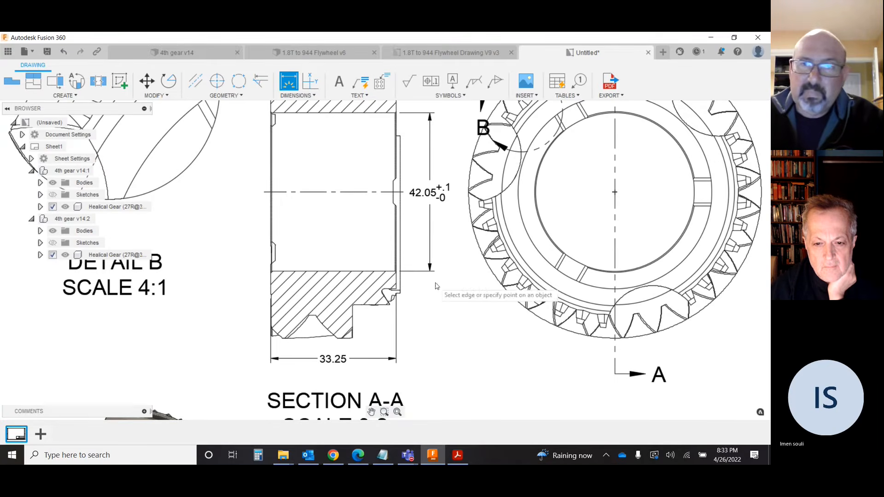
Step: Switch to Zero Inspection Report.pdf in Adobe Acrobat and examine the ordinate dimensions above section A-A at 300%
left_click(314, 96)
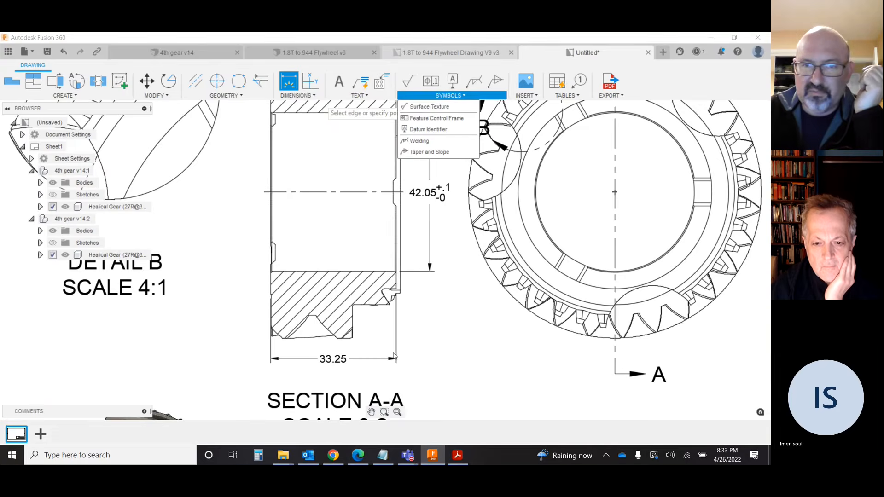
left_click(458, 455)
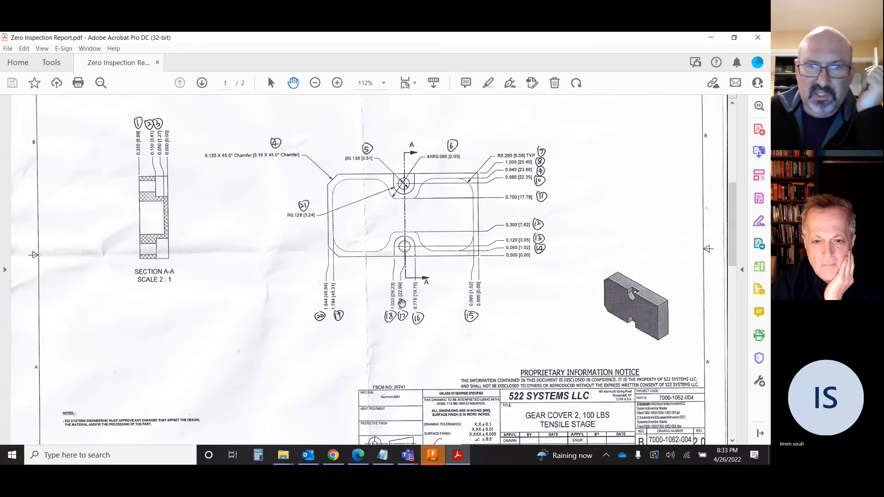
scroll(458, 244, "down", 1)
left_click(335, 85)
left_click(335, 85)
left_click(336, 85)
left_click(335, 84)
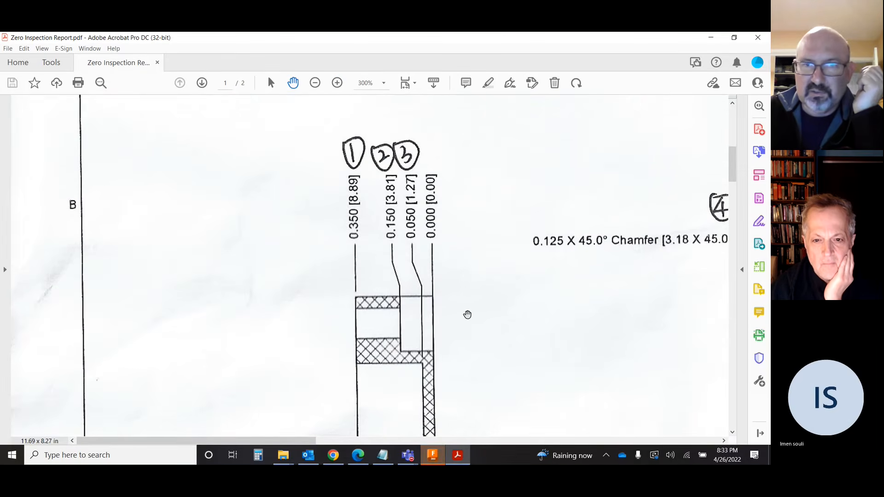
left_click_drag(479, 305, 470, 252)
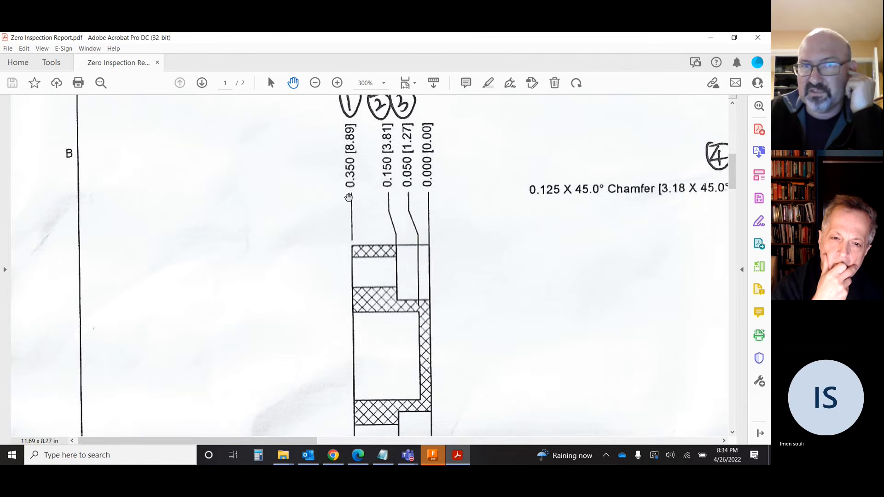
scroll(361, 206, "up", 1)
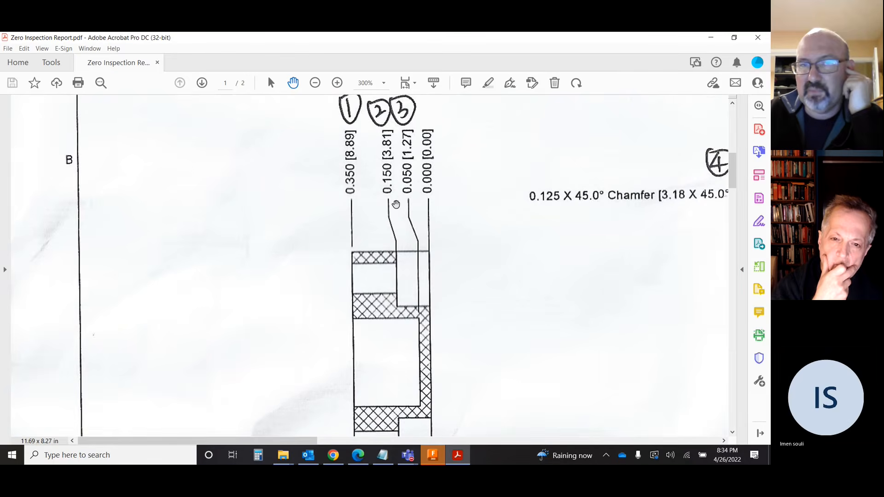
Step: Switch to Fusion 360 and add a diameter dimension to the bore circle in the gear's front view, placing it below the view
left_click(440, 456)
scroll(437, 277, "down", 2)
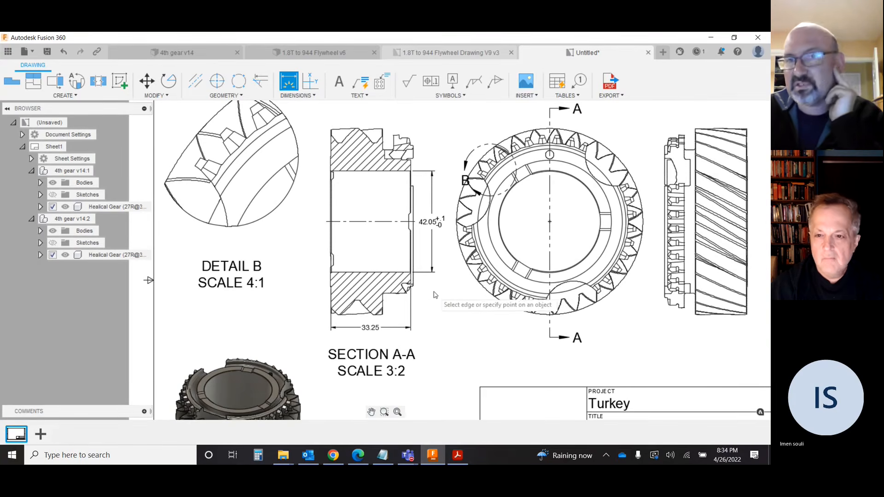
scroll(437, 300, "down", 1)
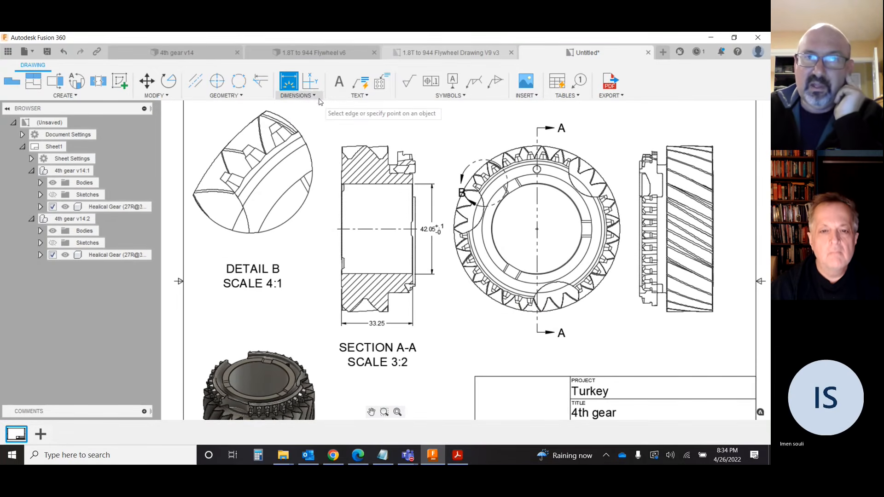
left_click(304, 96)
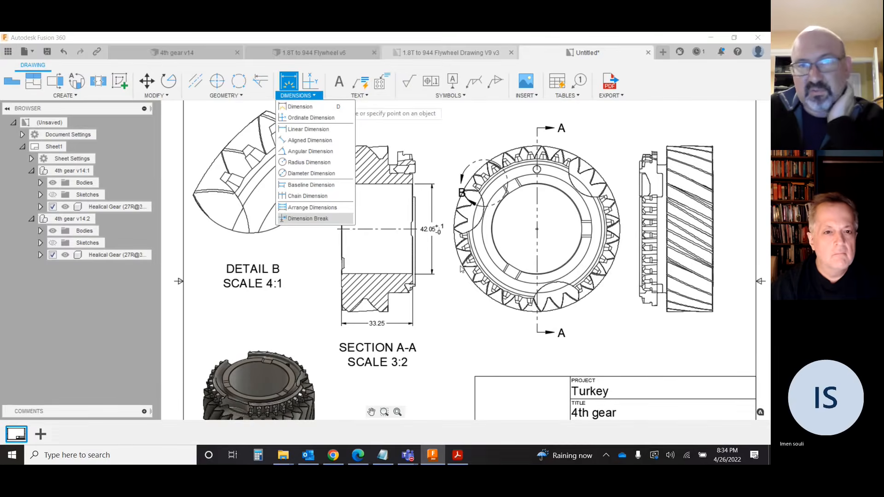
left_click(310, 175)
left_click(496, 248)
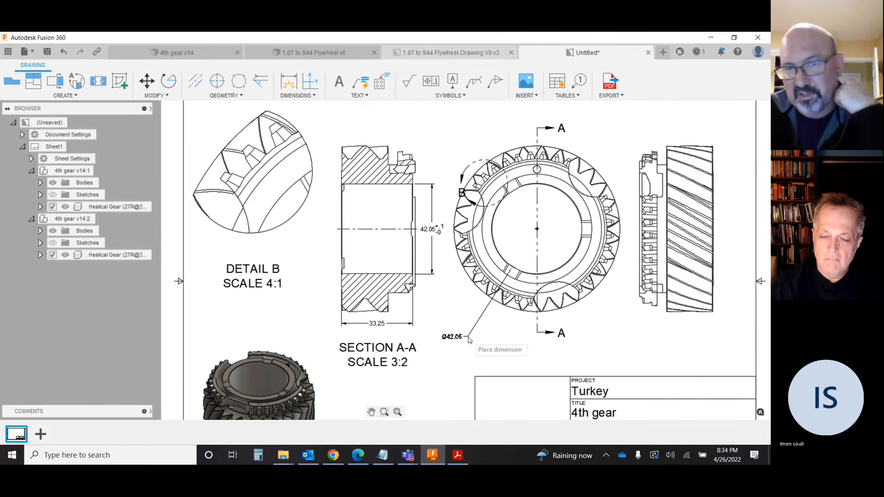
left_click(465, 336)
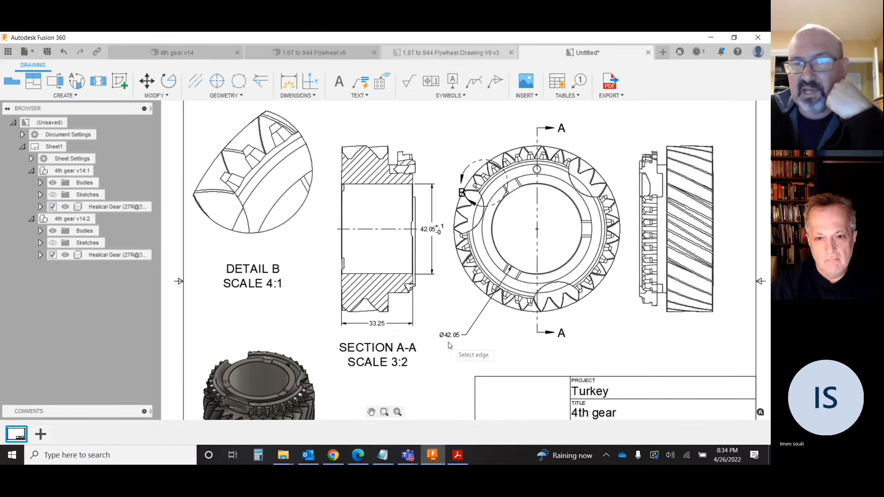
scroll(450, 345, "up", 3)
scroll(438, 332, "up", 2)
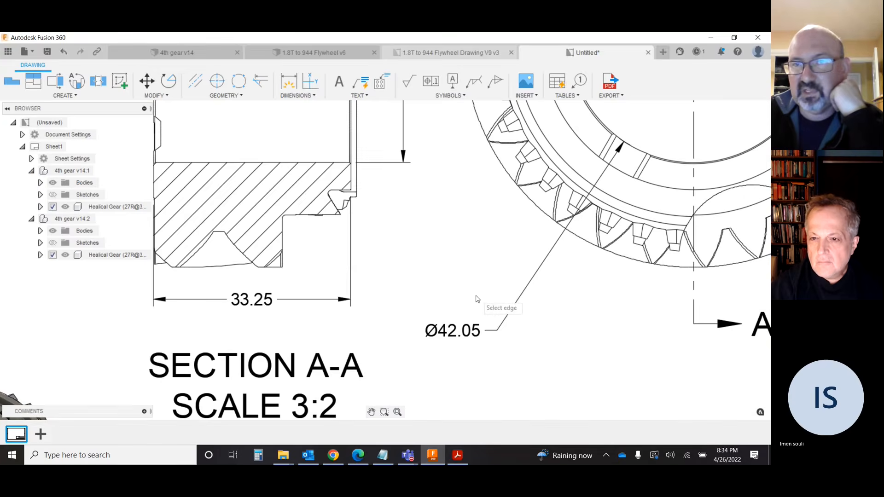
scroll(477, 300, "down", 3)
scroll(483, 359, "down", 1)
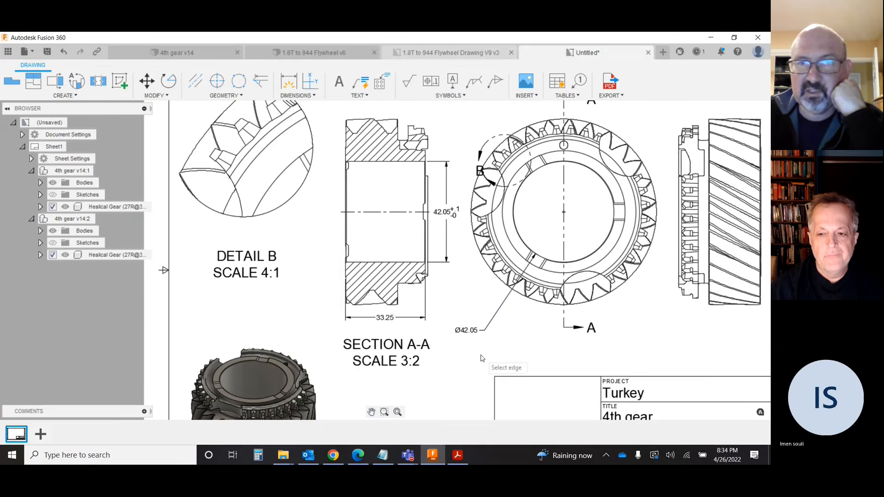
Step: Add an angular dimension between two angled tooth-flank edges in Detail B, placing it outside the view on its left side
left_click(298, 96)
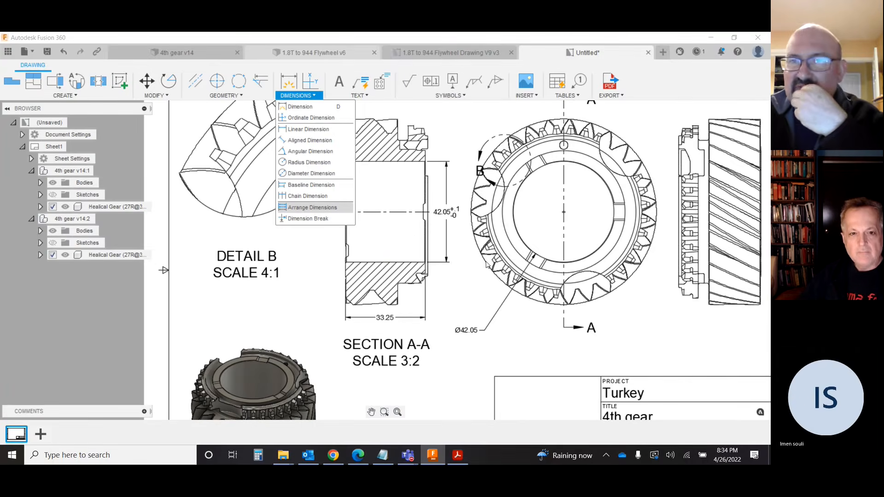
left_click(308, 153)
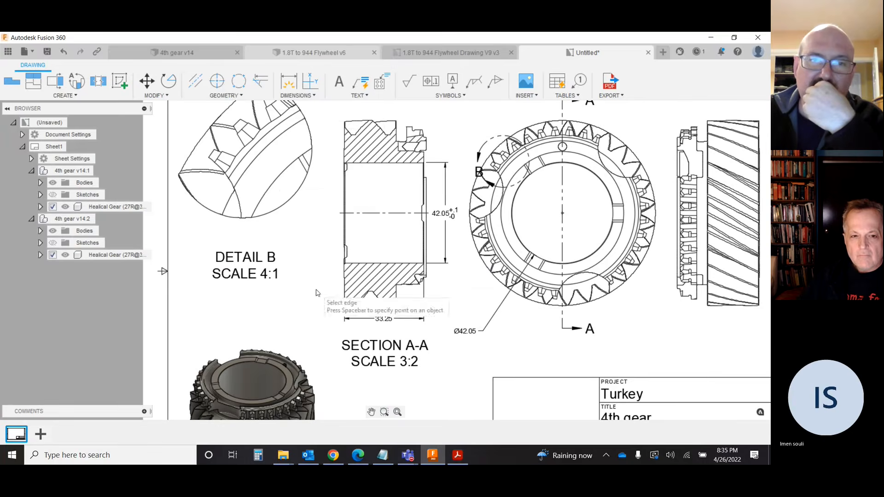
scroll(277, 180, "down", 3)
scroll(270, 180, "up", 5)
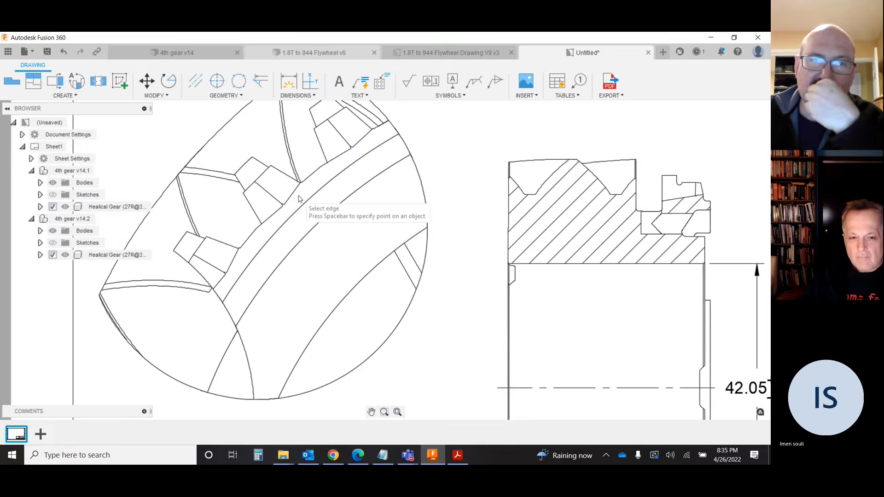
left_click(279, 172)
left_click(264, 176)
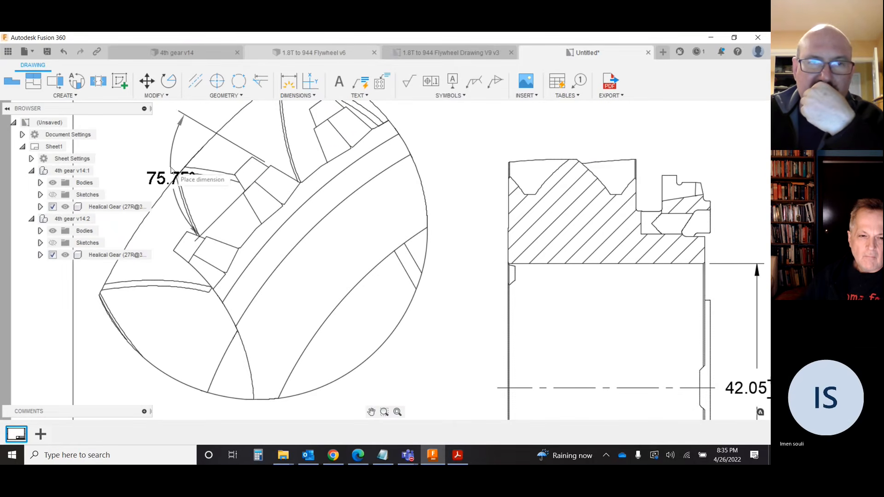
left_click(131, 174)
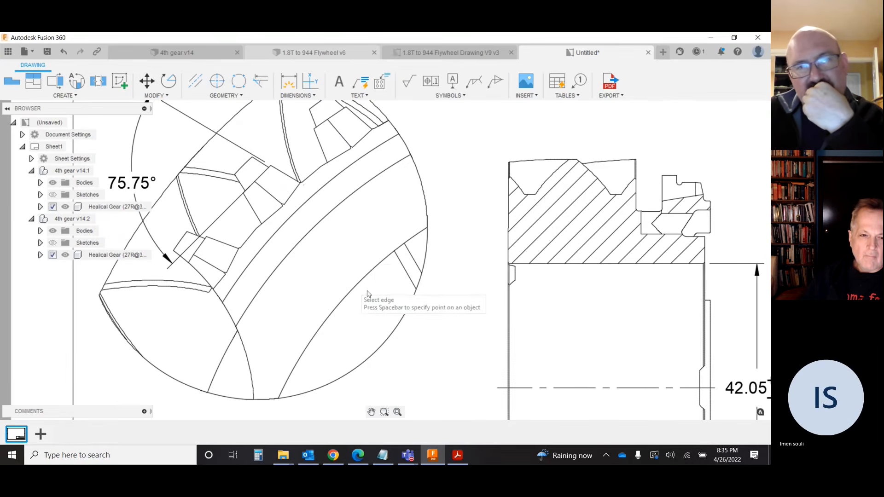
Step: Examine the overall sheet layout with all gear views and review the available dimension types
scroll(453, 332, "down", 4)
scroll(555, 327, "up", 1)
scroll(554, 328, "down", 3)
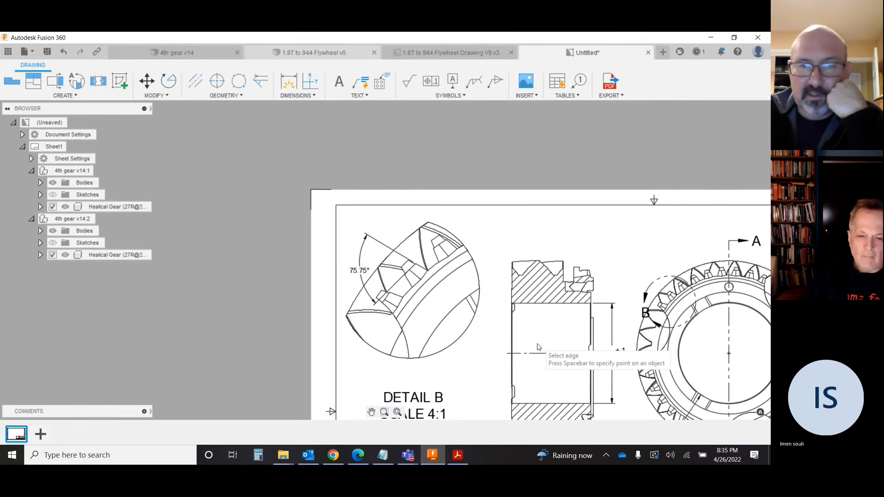
left_click(370, 413)
left_click_drag(590, 369, 451, 287)
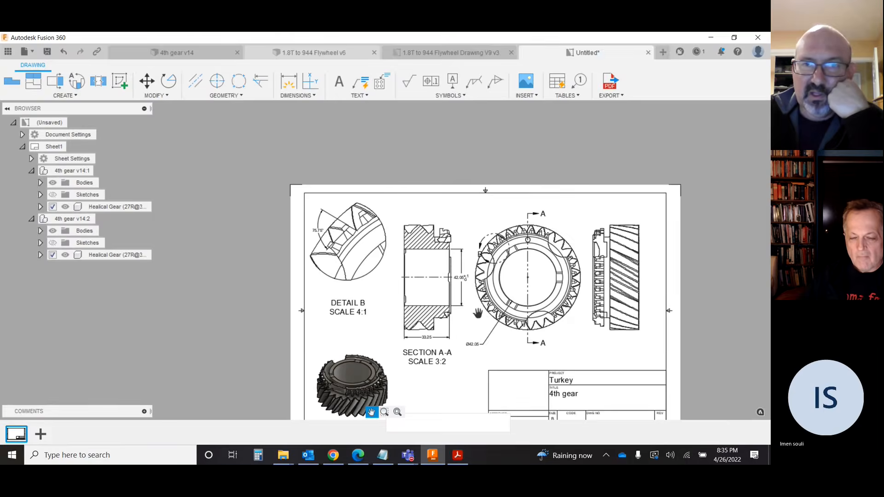
scroll(478, 314, "up", 2)
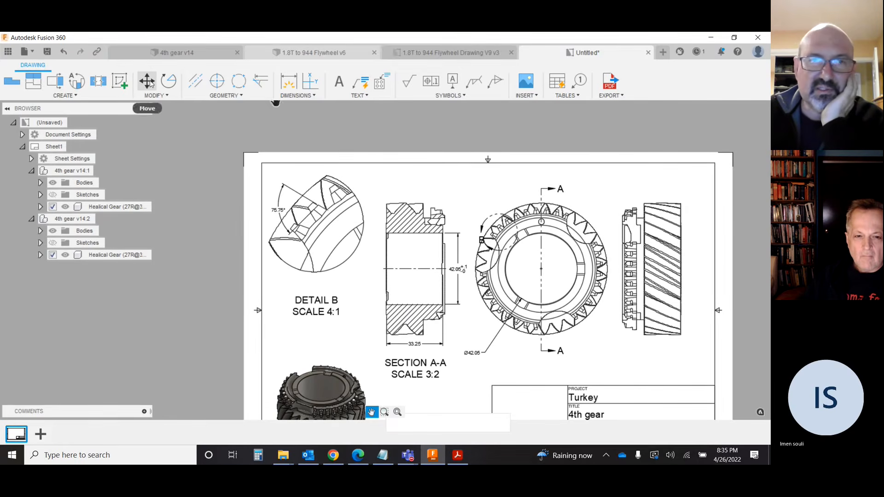
key("Escape")
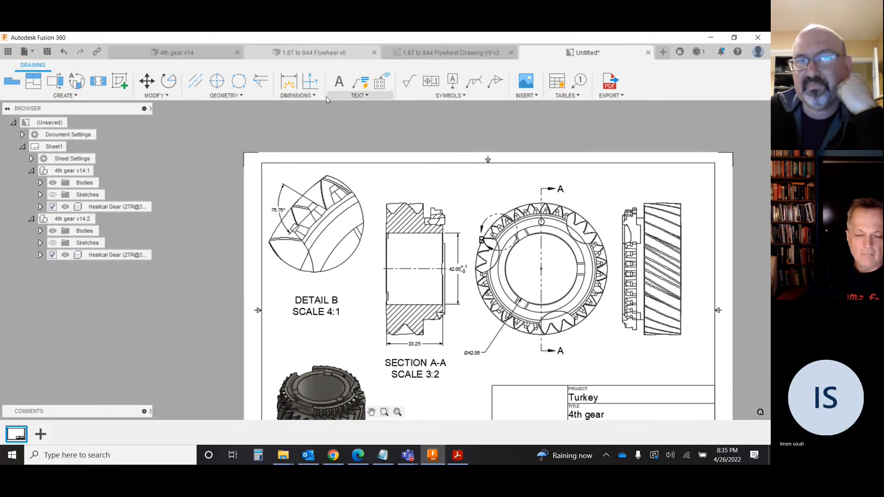
left_click(298, 96)
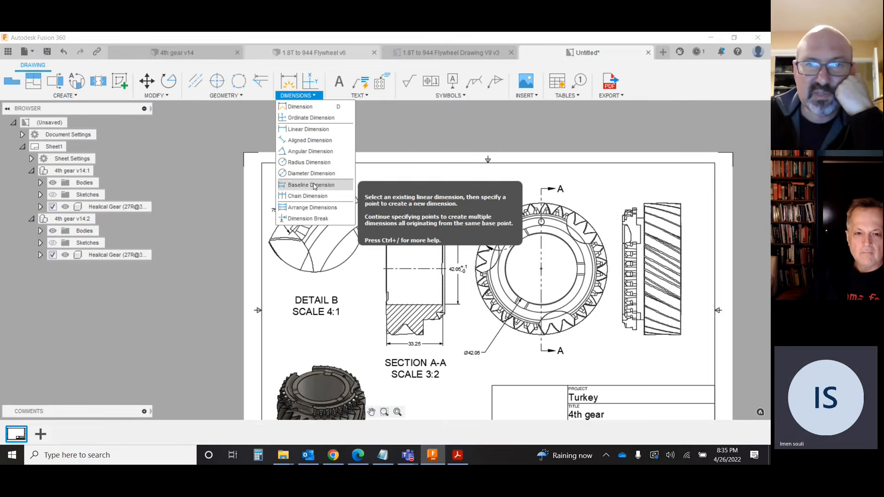
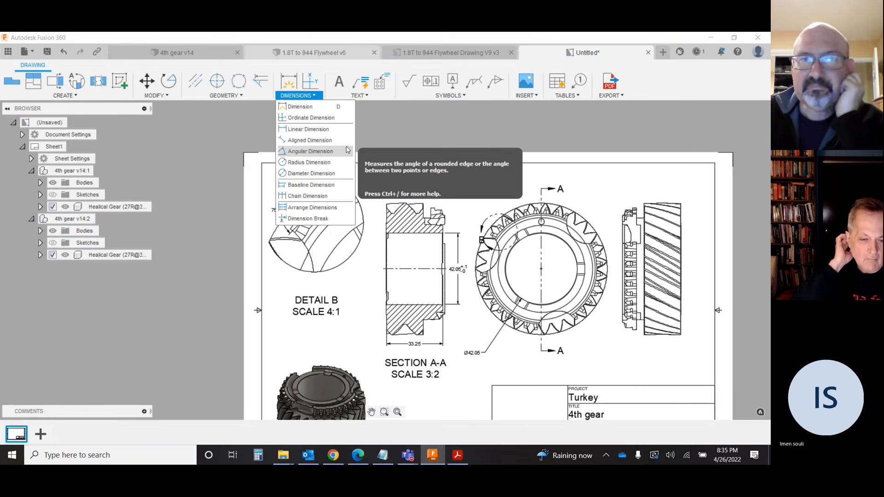
Step: Attach a leader note reading "30°" to the outer teeth of the front view, placing its text above and right of the gear
left_click(358, 96)
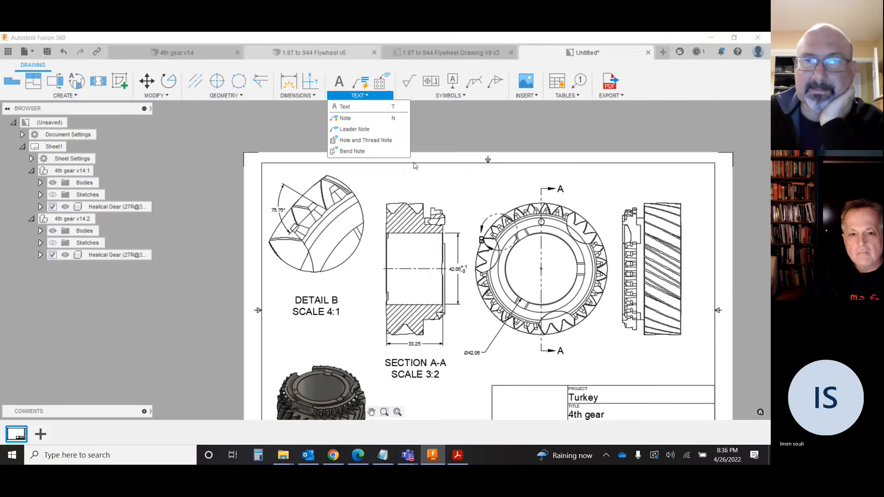
left_click(354, 130)
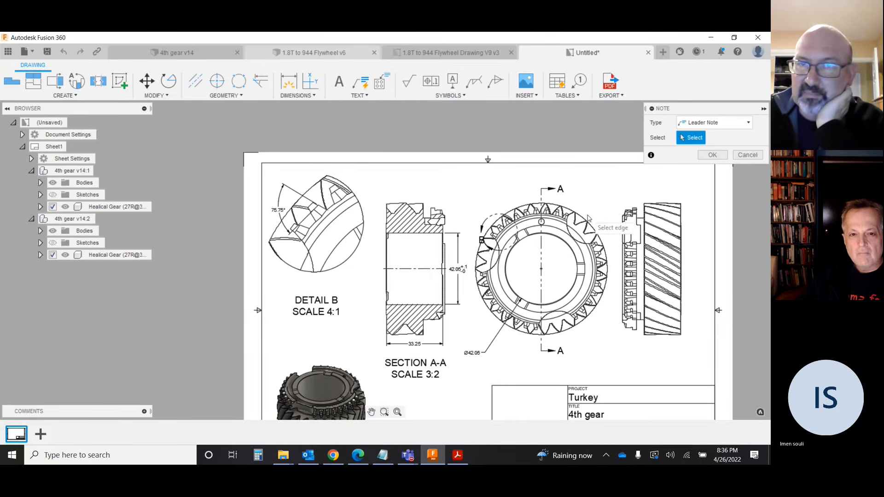
scroll(588, 220, "up", 3)
scroll(588, 220, "down", 1)
left_click(542, 206)
left_click(601, 177)
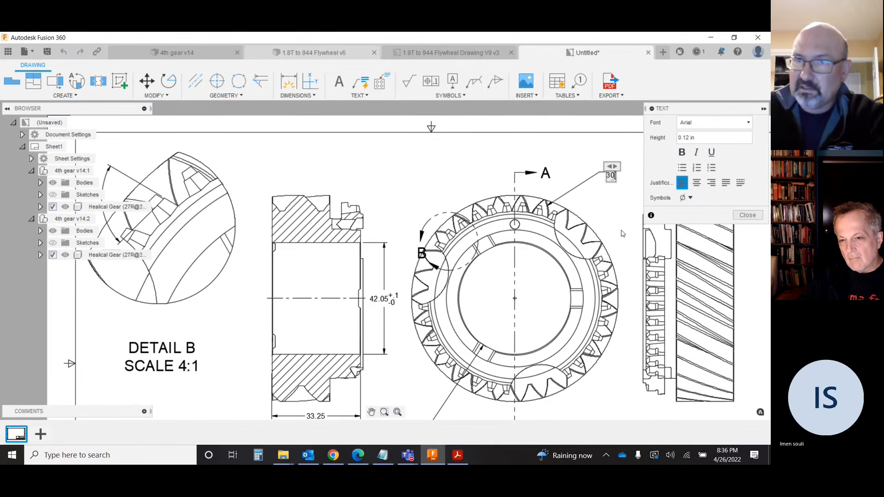
left_click(689, 198)
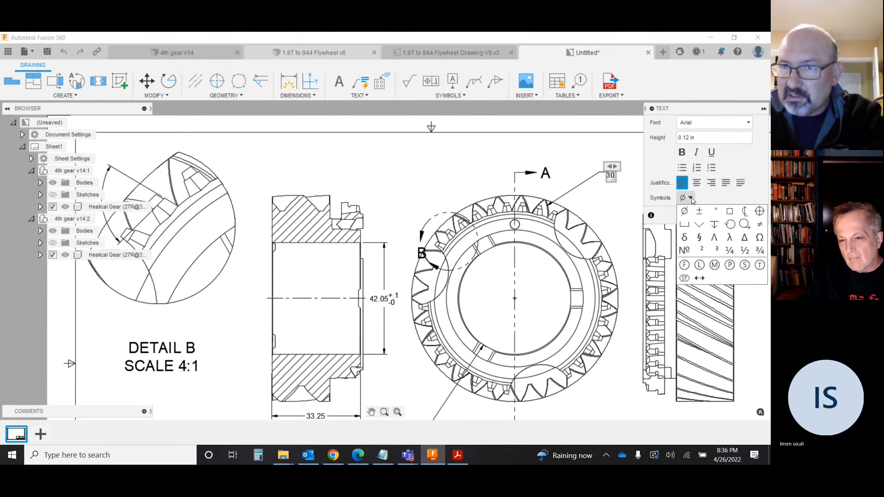
left_click(714, 211)
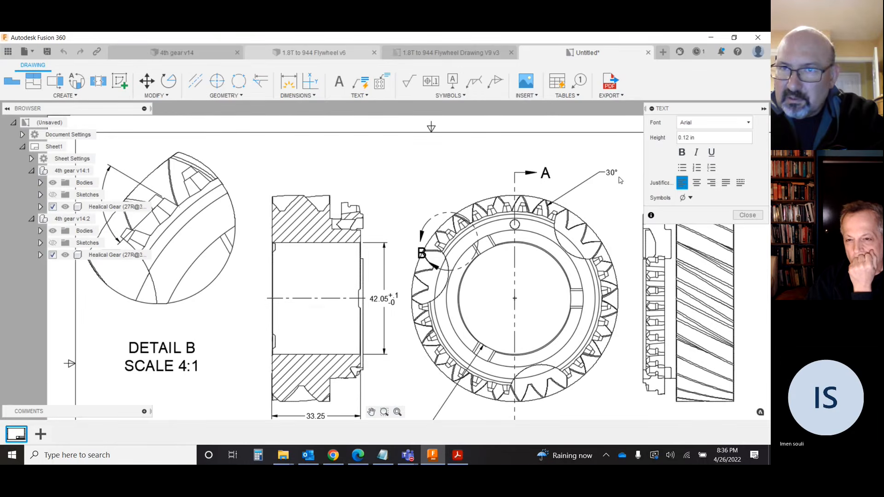
left_click(620, 180)
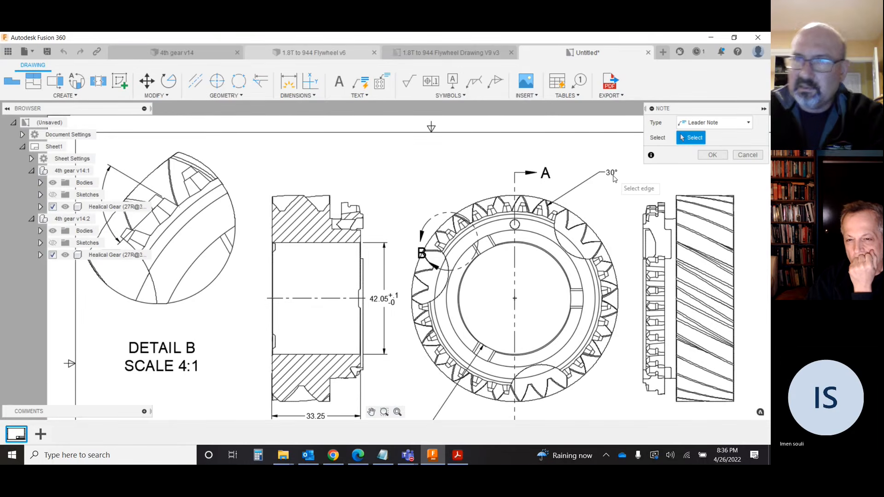
left_click(712, 156)
Step: Extend the gear tooth leader note's text to read "30° Helix 30"
double_click(615, 174)
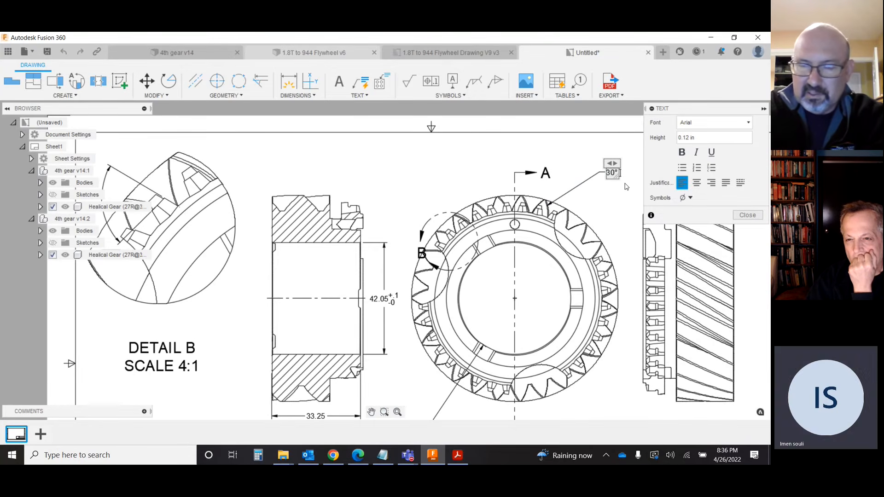
type("He")
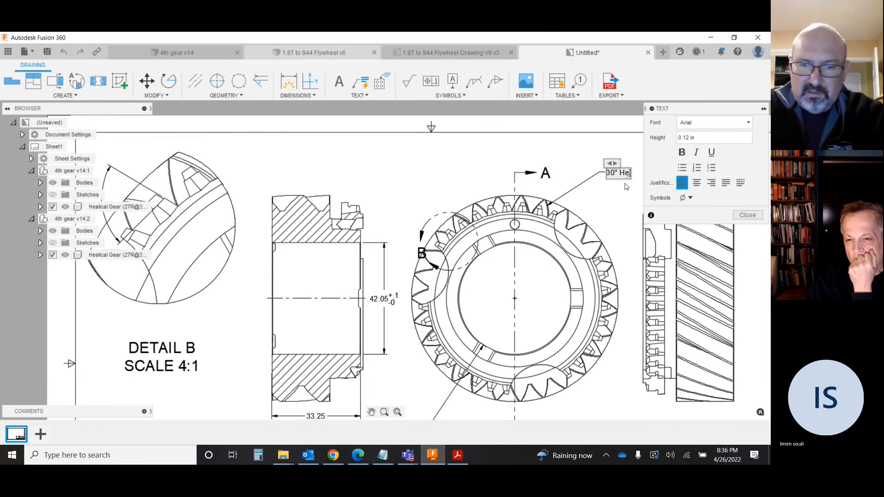
type("lix 3")
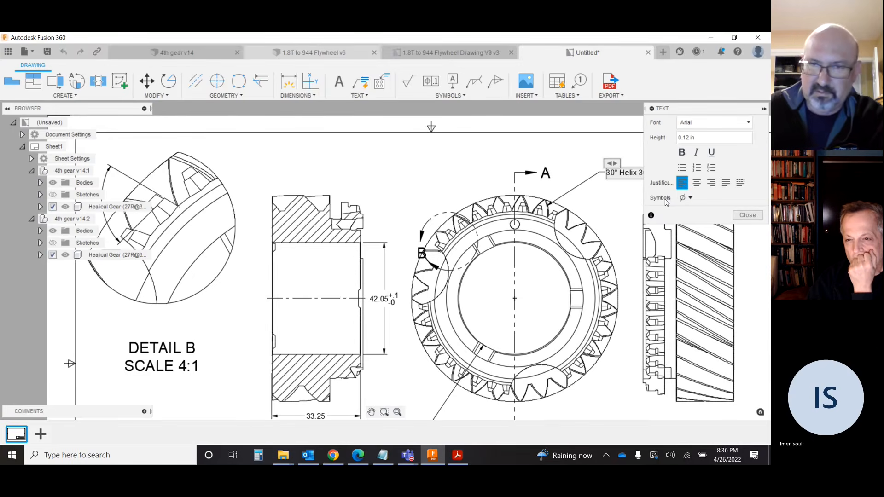
Step: Add a degree symbol after the second 30 in the leader note, followed by "Pressure Angle, 27 Teeth"
left_click(372, 412)
left_click_drag(623, 300, 410, 310)
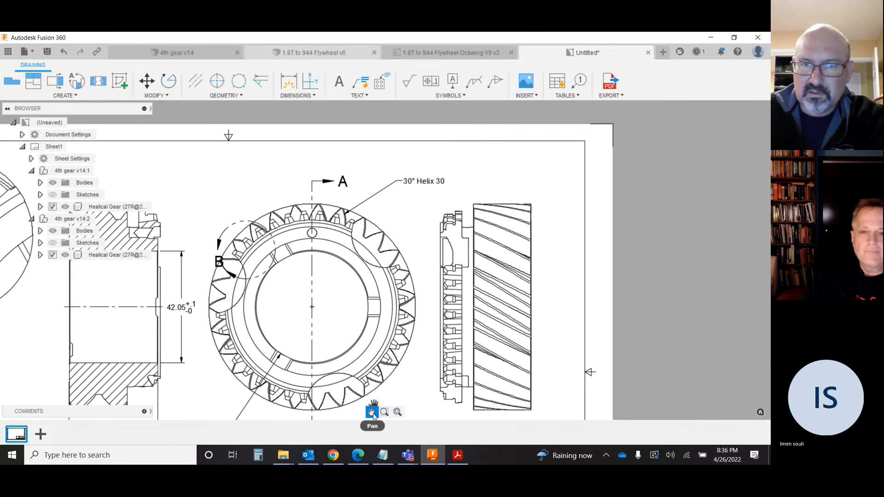
key("Escape")
double_click(445, 183)
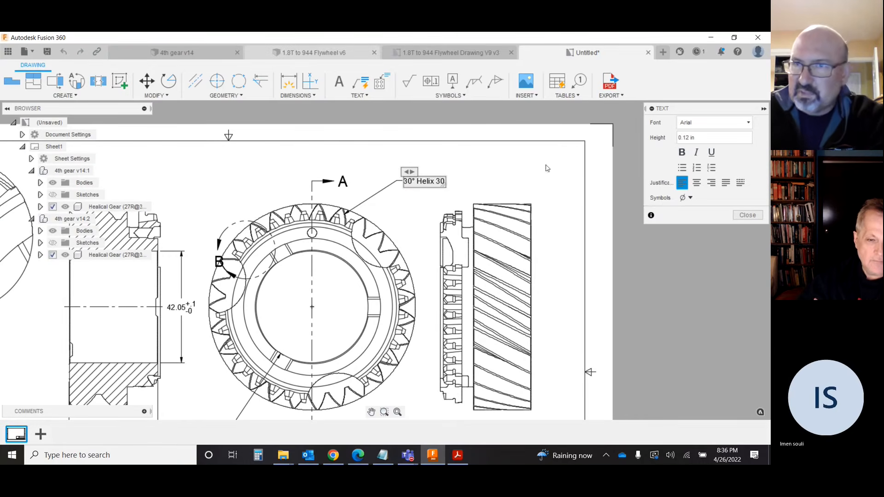
left_click(687, 197)
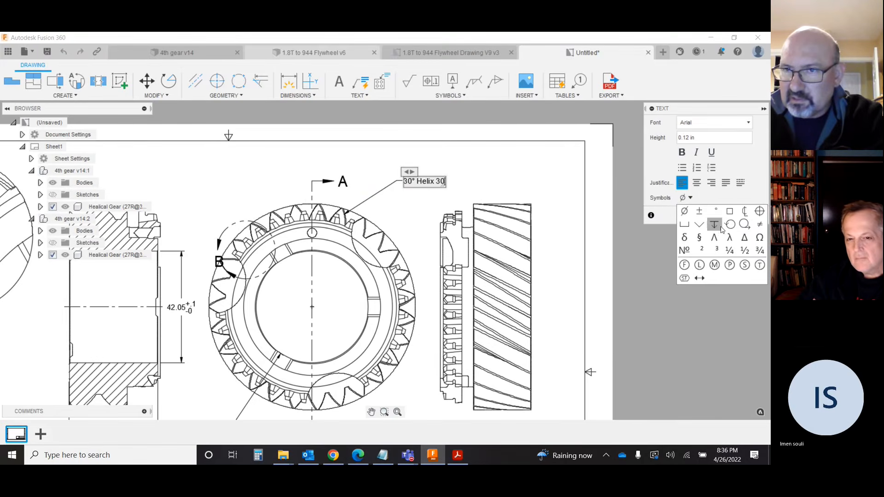
left_click(717, 211)
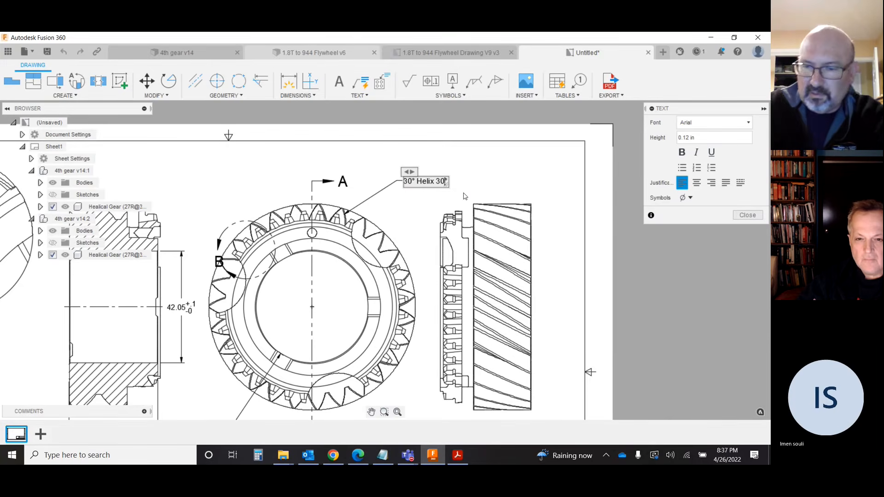
type("Pressure An")
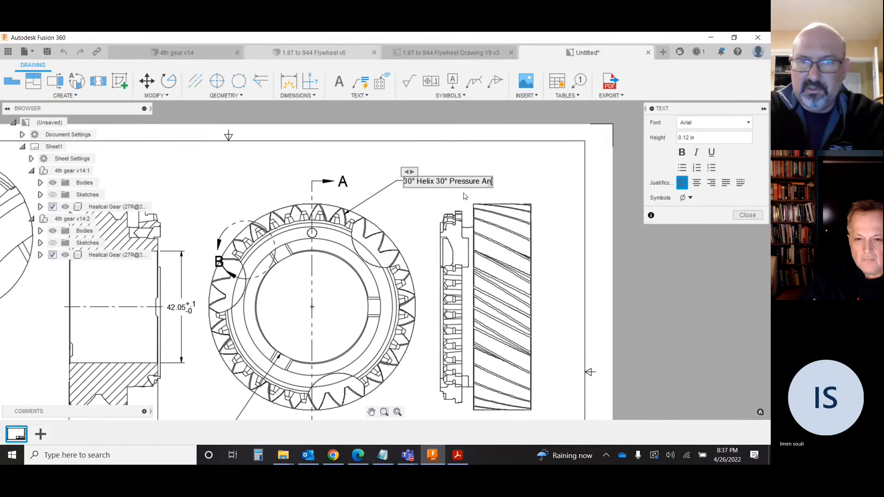
type("gle ")
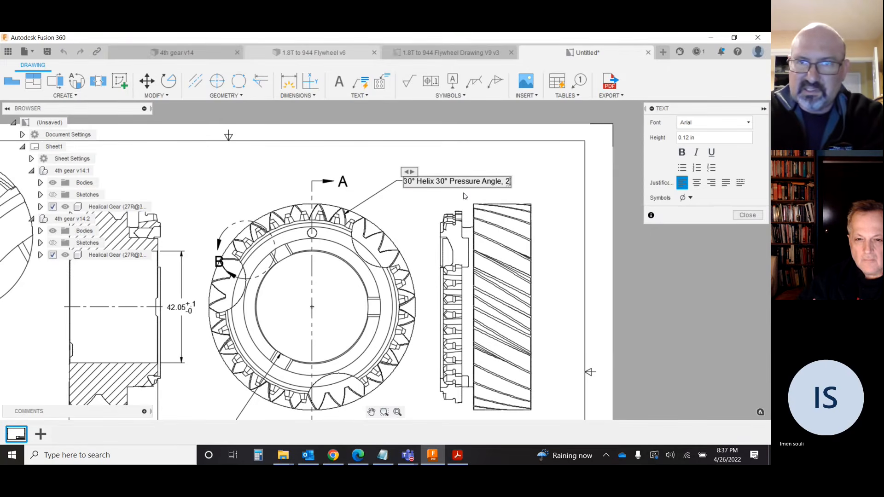
type(" 27 Teeth")
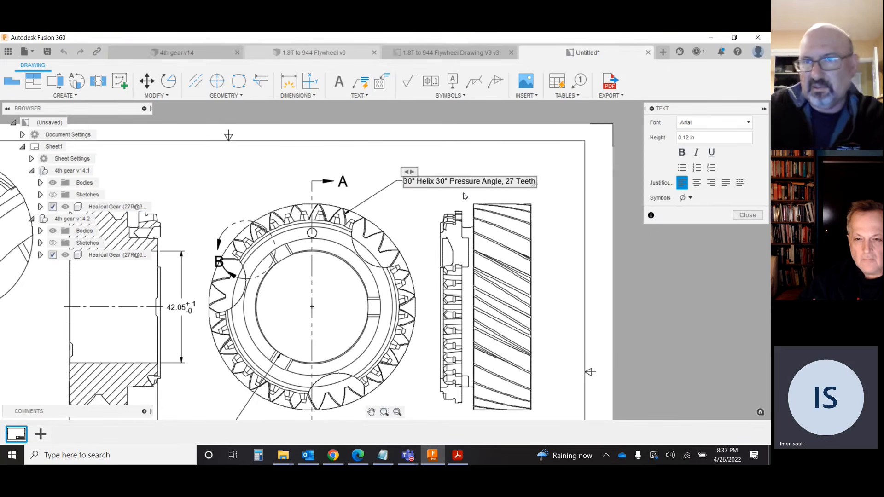
Step: Insert a comma after "Helix" in the leader note and finish editing its text
left_click(436, 182)
type(",")
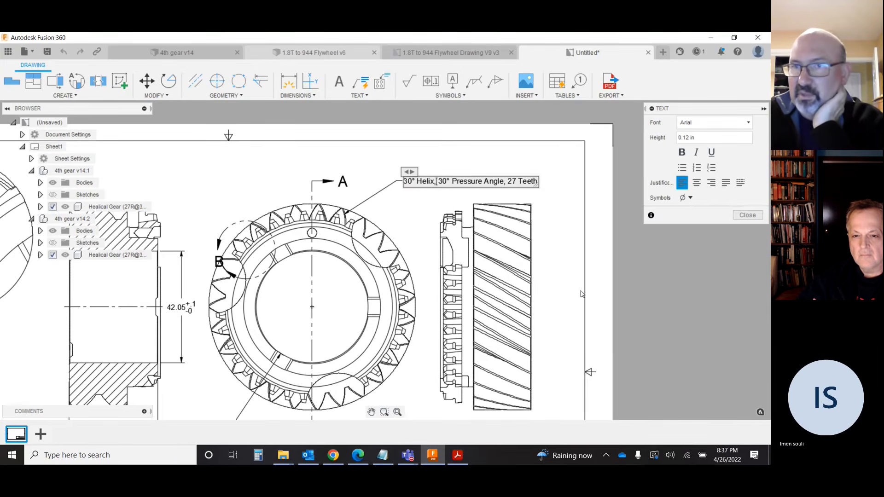
left_click(748, 215)
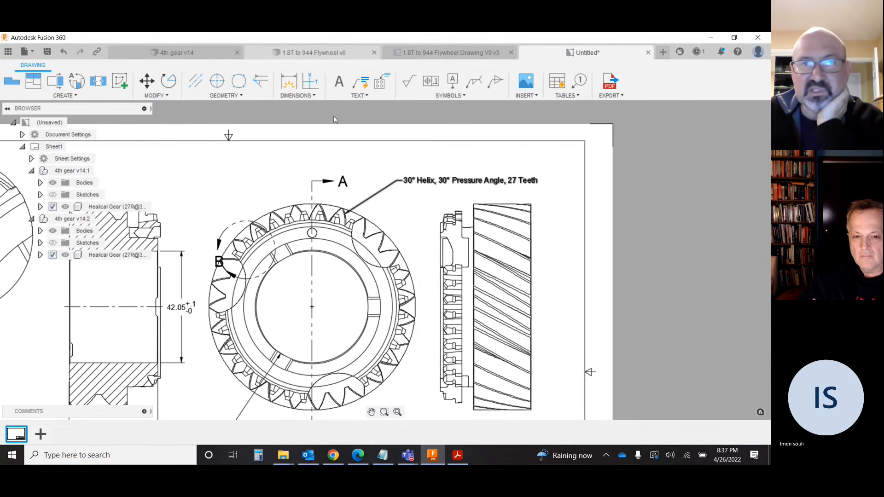
Step: Place a text box in the empty cell of the title block beside the project and title fields
scroll(430, 189, "down", 3)
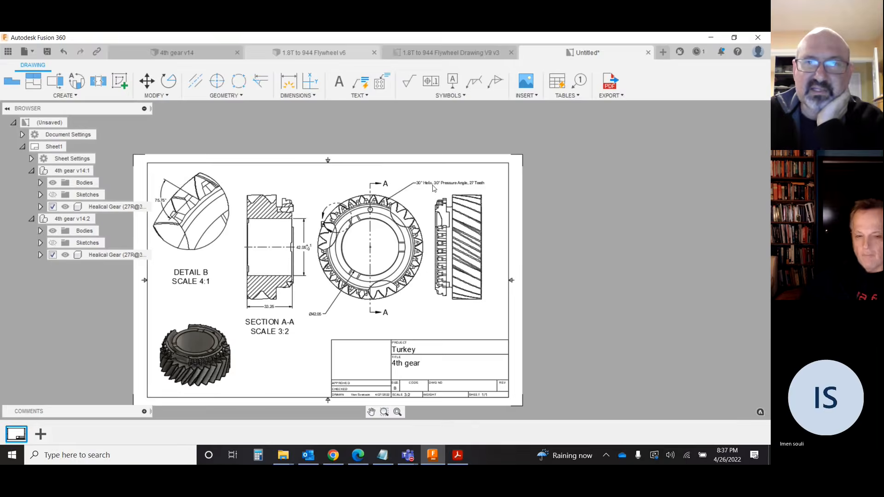
left_click(363, 95)
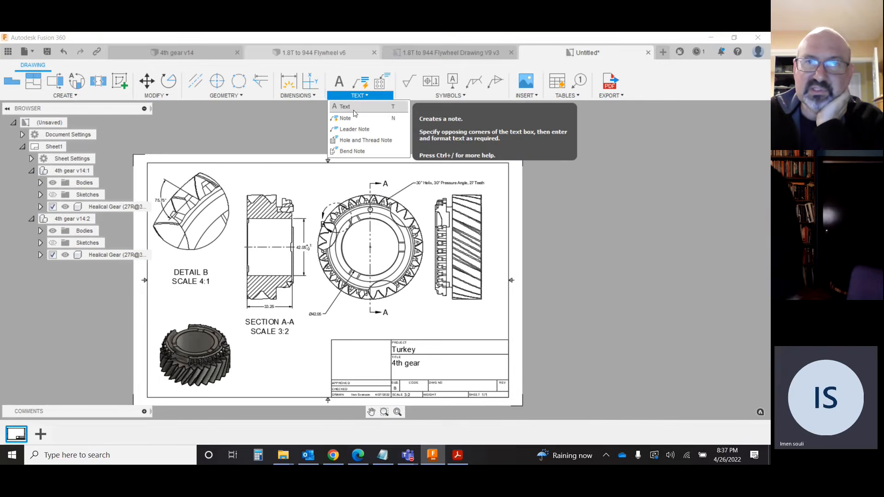
left_click(354, 108)
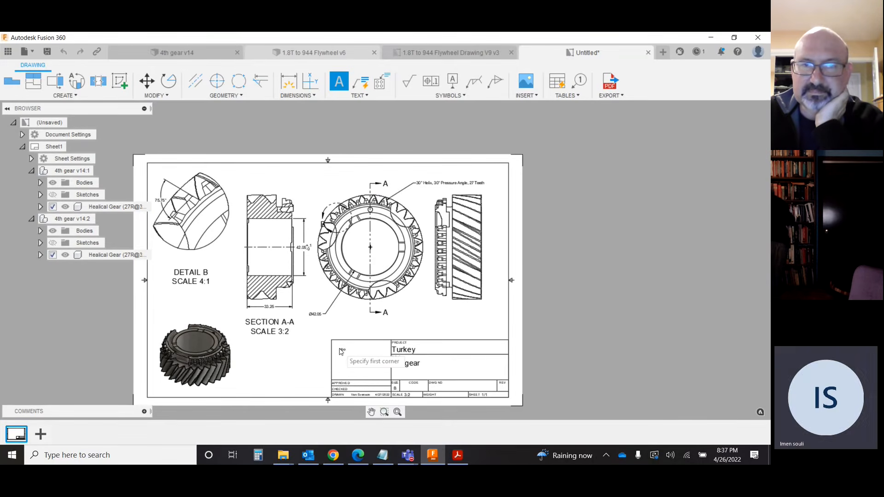
left_click(341, 349)
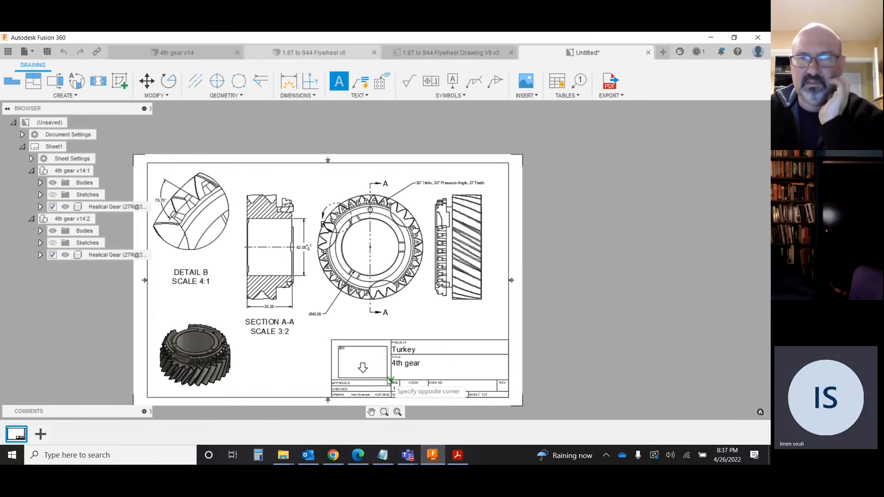
left_click(390, 375)
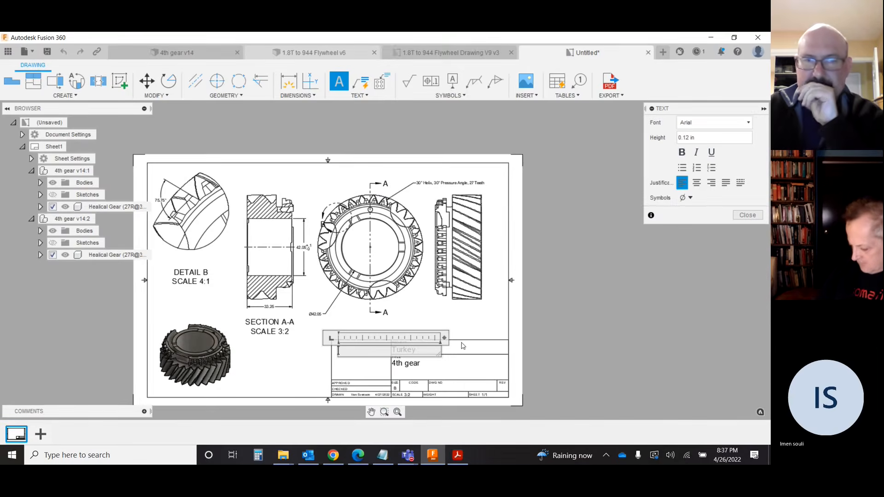
Step: Enter "Tolerance ±0.1mm Unless Otherwise Specified" as the title block text, using the plus-minus symbol
scroll(364, 389, "up", 3)
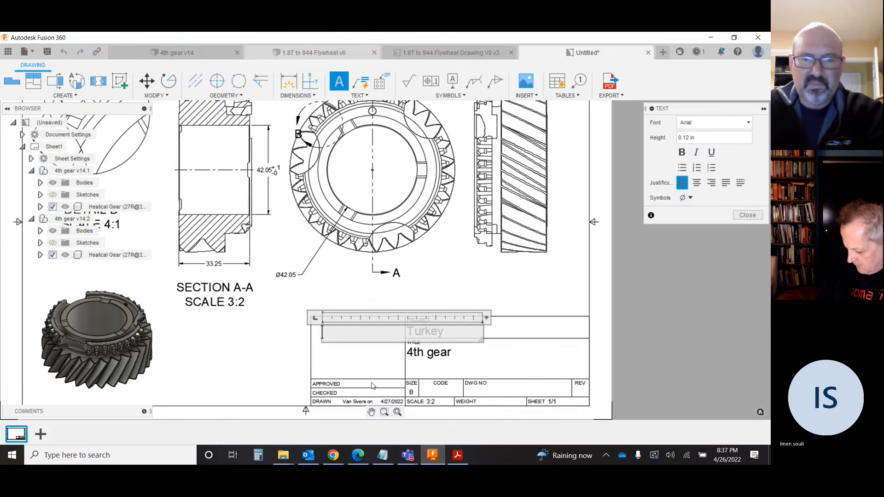
type("Tolerance")
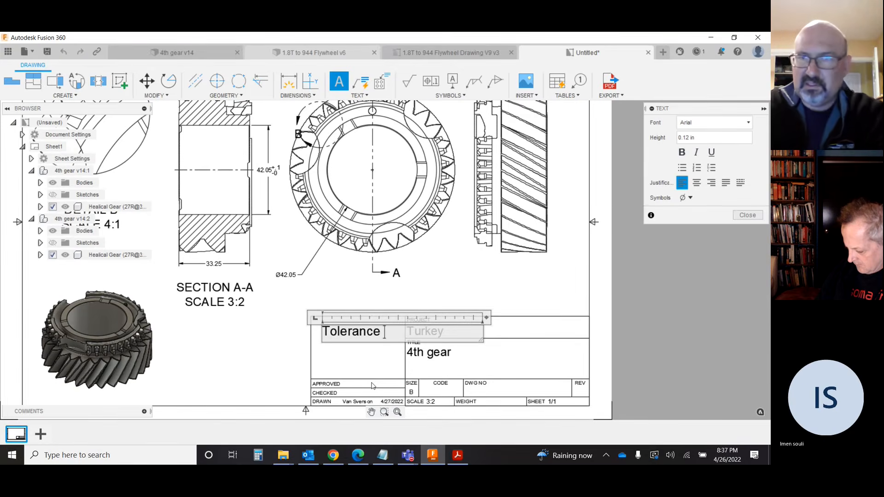
left_click(691, 199)
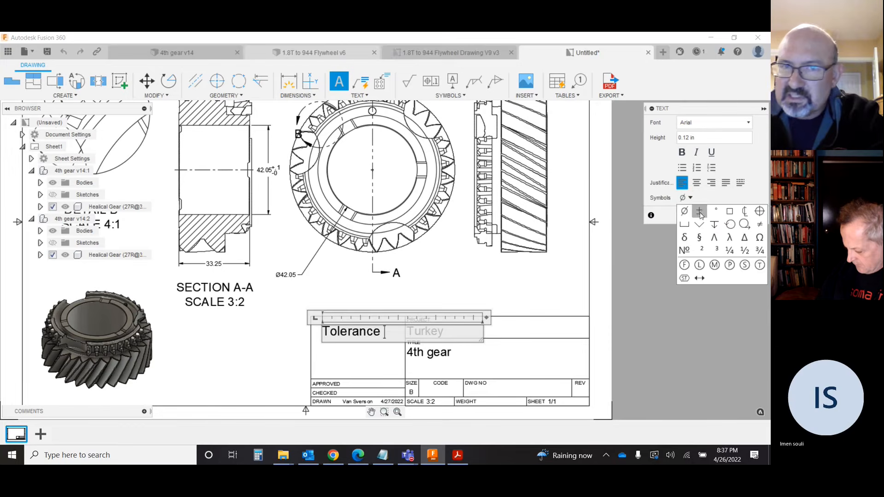
left_click(700, 211)
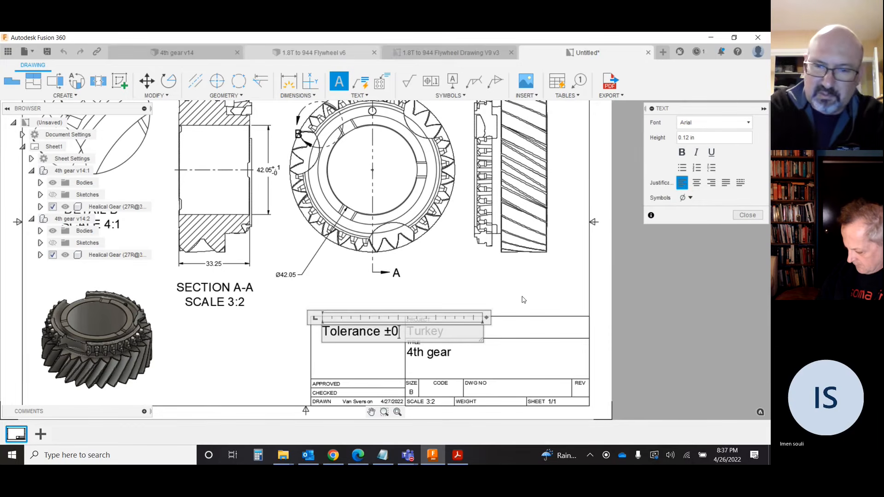
type("0.1mm Unl")
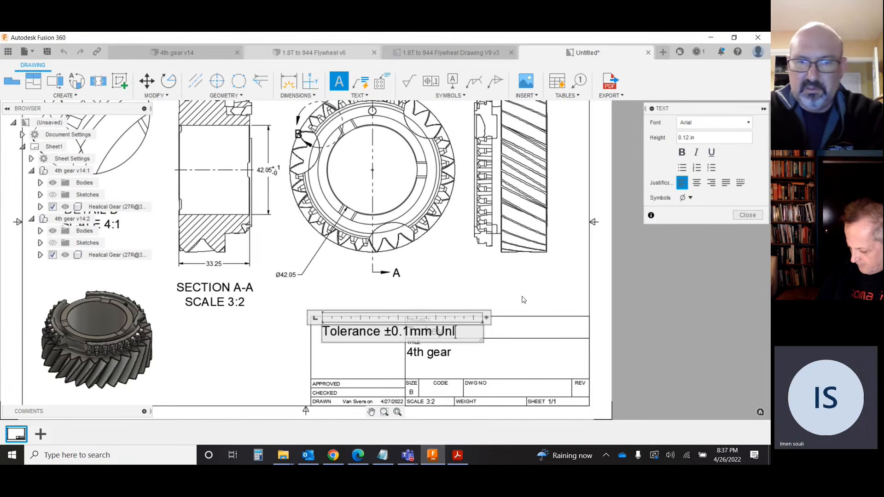
type("ess Oth")
type("erwise Spe")
type("cici")
type("f")
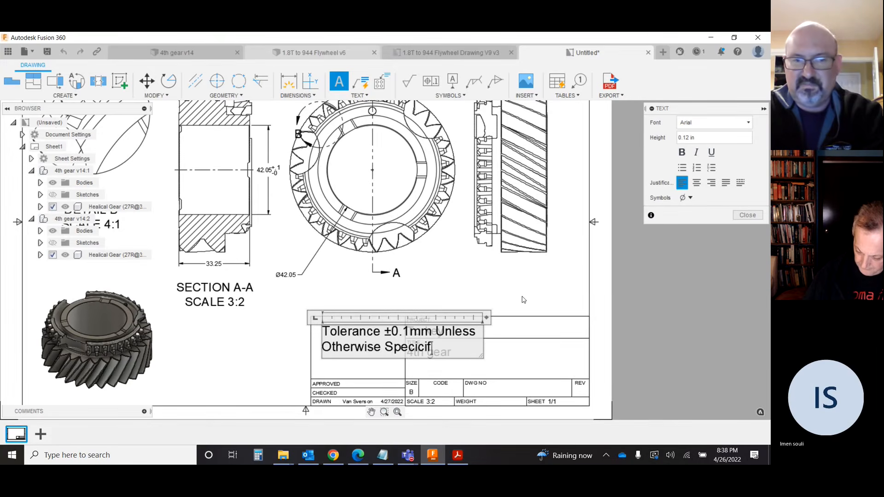
key("BackSpace")
key("BackSpace")
key("BackSpace")
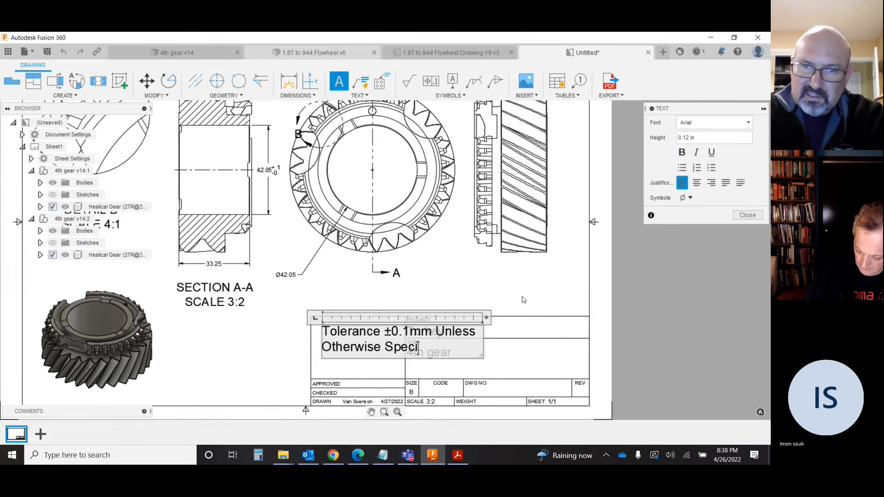
type("fied")
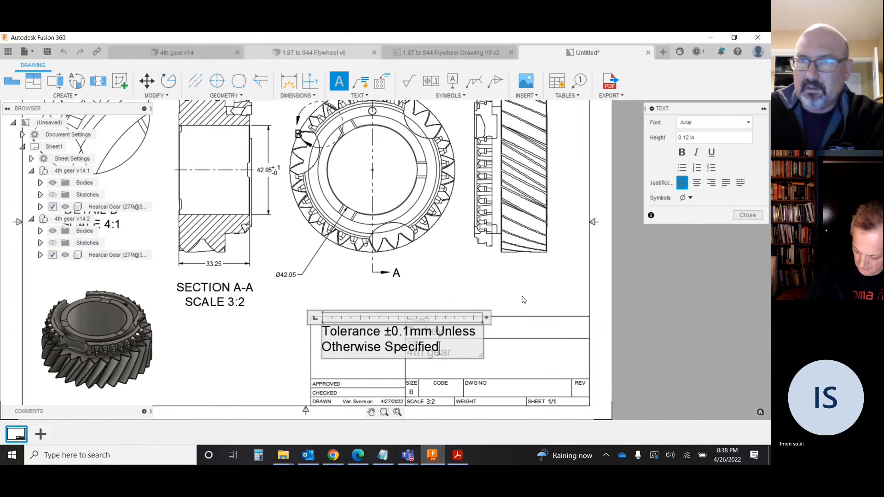
Step: Set the tolerance note's text height to .06 and finish the text
left_click(696, 138)
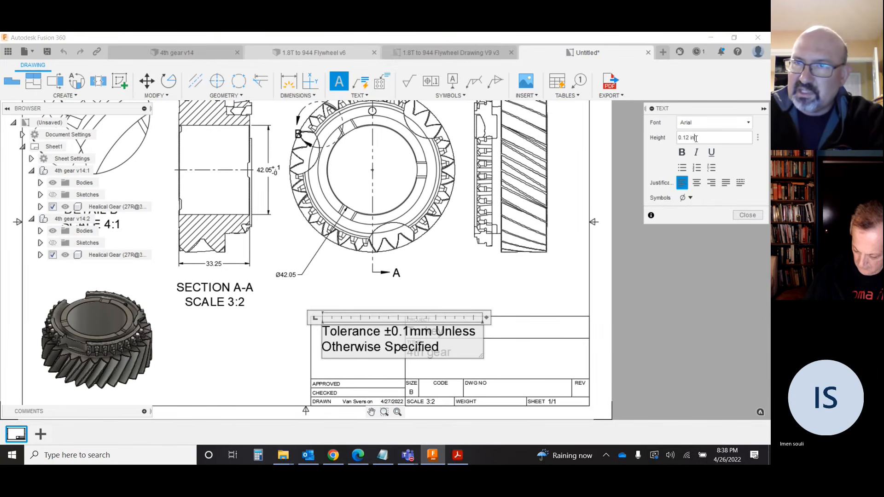
left_click_drag(696, 138, 681, 138)
type(".06")
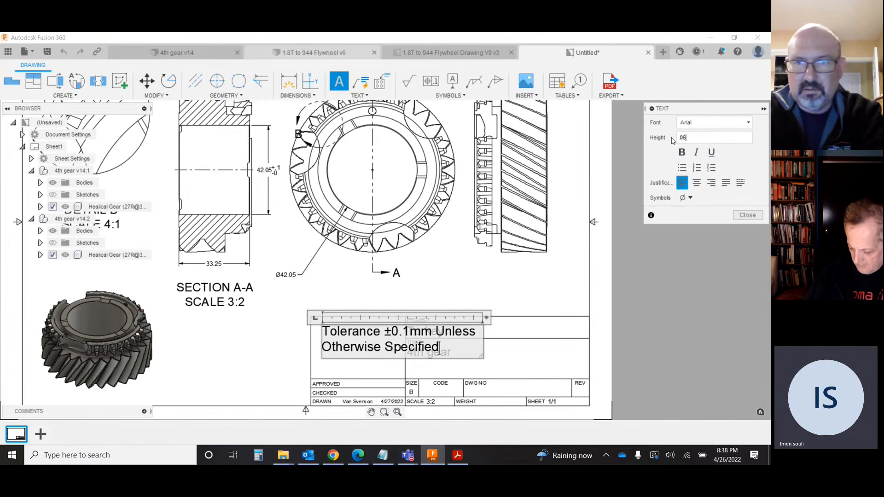
left_click(747, 215)
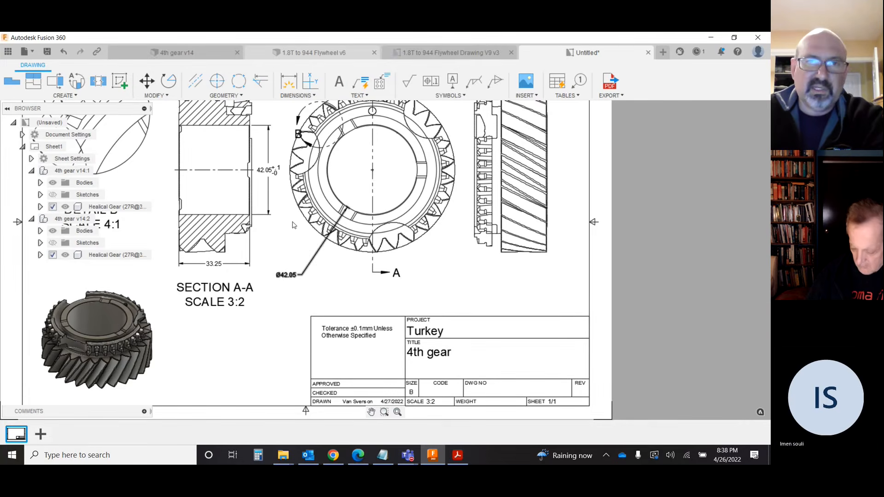
Step: Add a text note reading "Material: A2 Tool Steel" between the isometric view and the title block
left_click(359, 96)
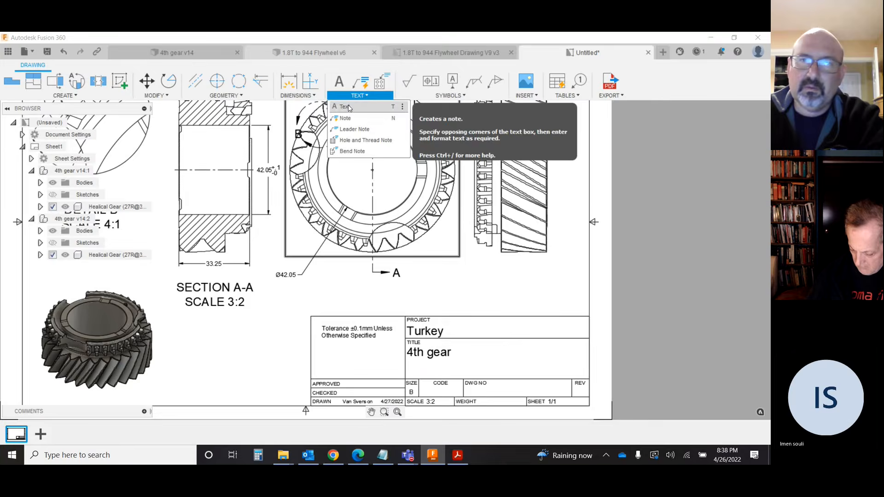
left_click(345, 107)
left_click(216, 353)
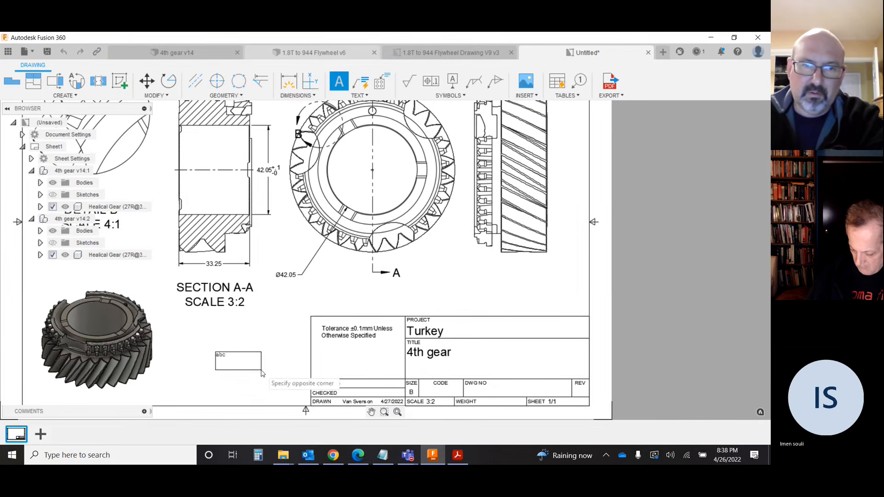
left_click(287, 384)
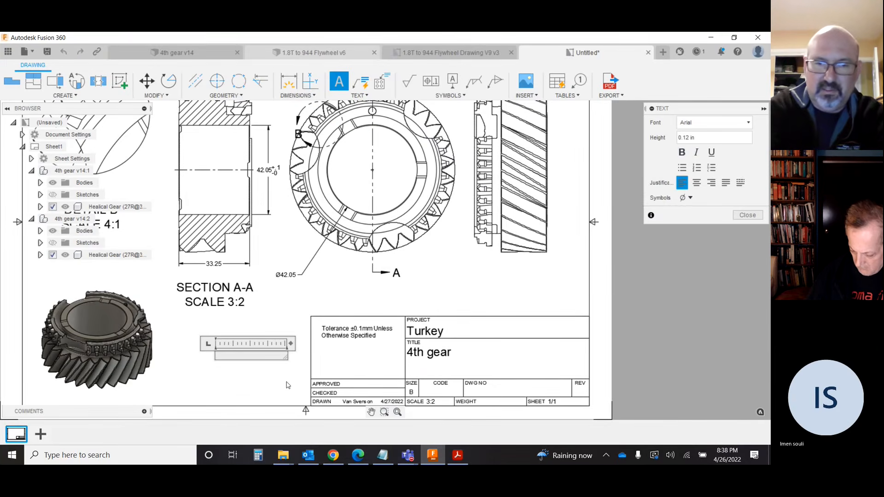
type("Material:")
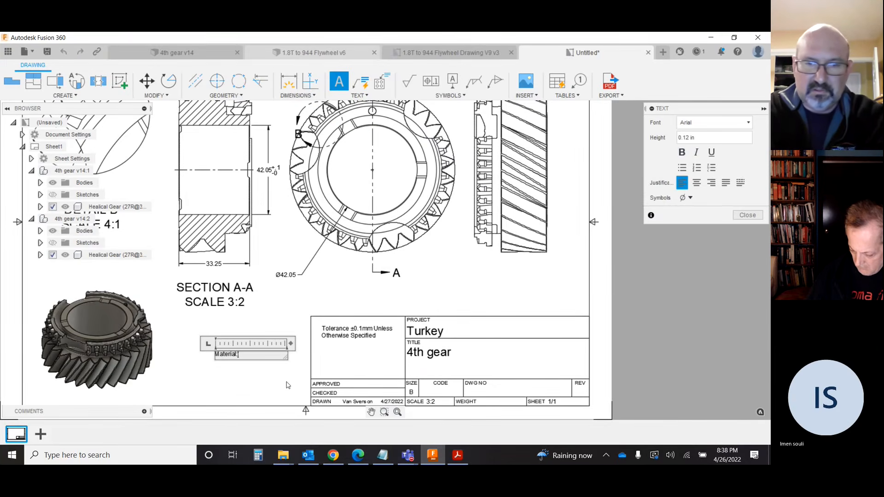
type(" A2 Too")
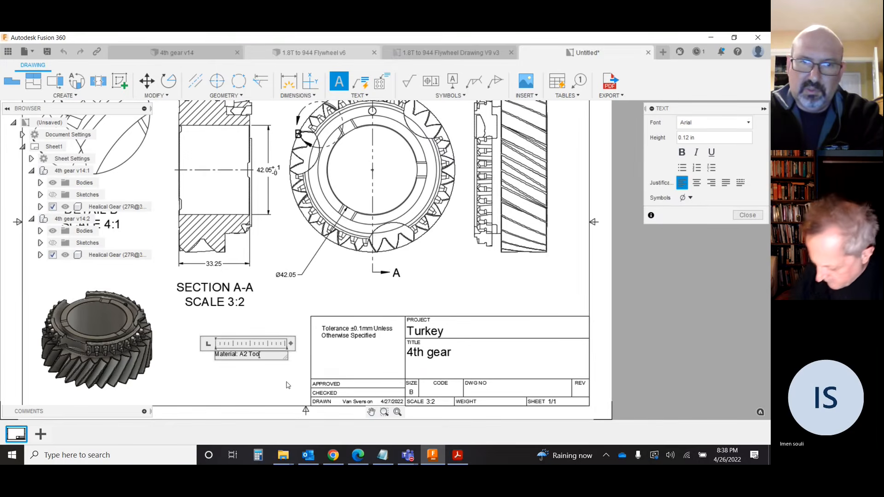
type("l Steel")
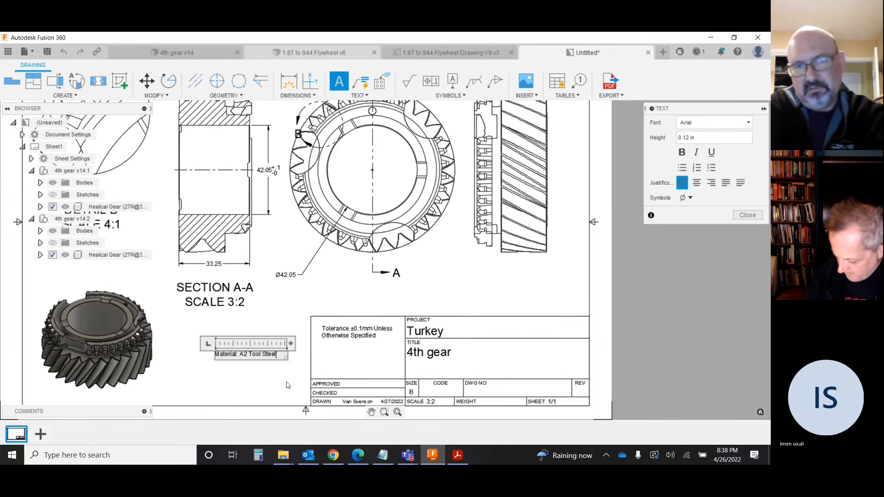
key("Return")
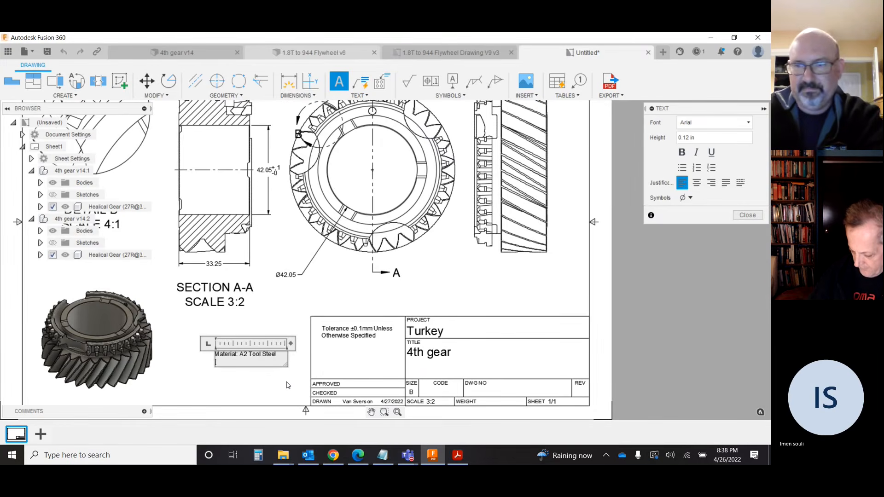
key("BackSpace")
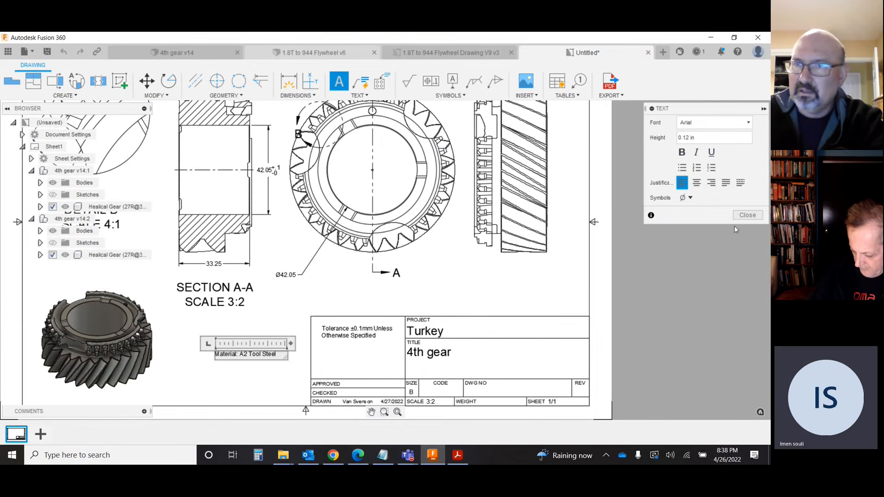
left_click(746, 216)
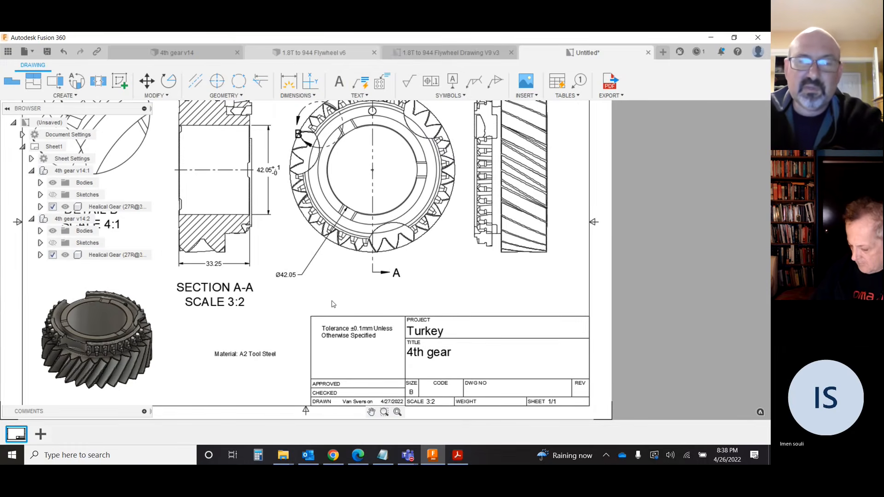
scroll(330, 297, "down", 1)
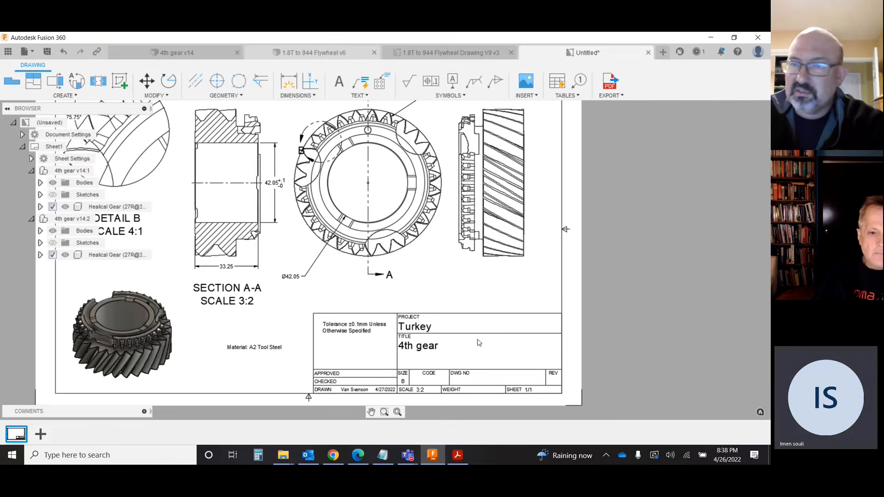
scroll(623, 383, "down", 2)
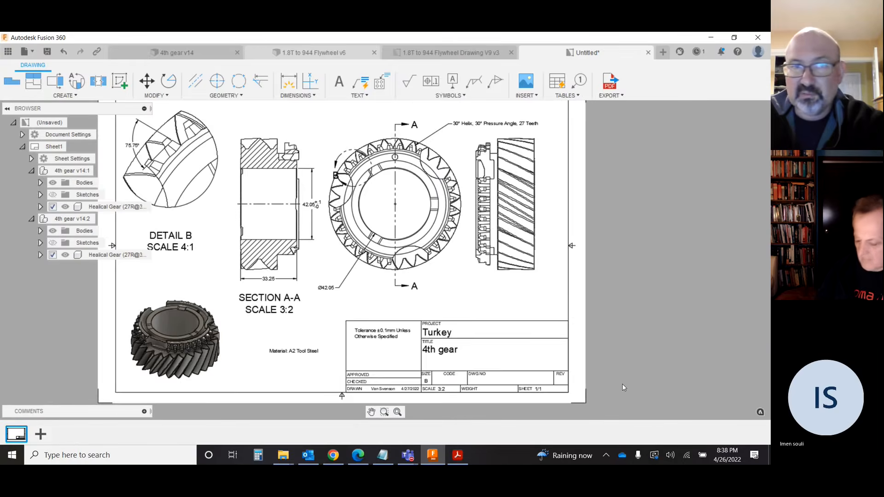
scroll(333, 211, "up", 1)
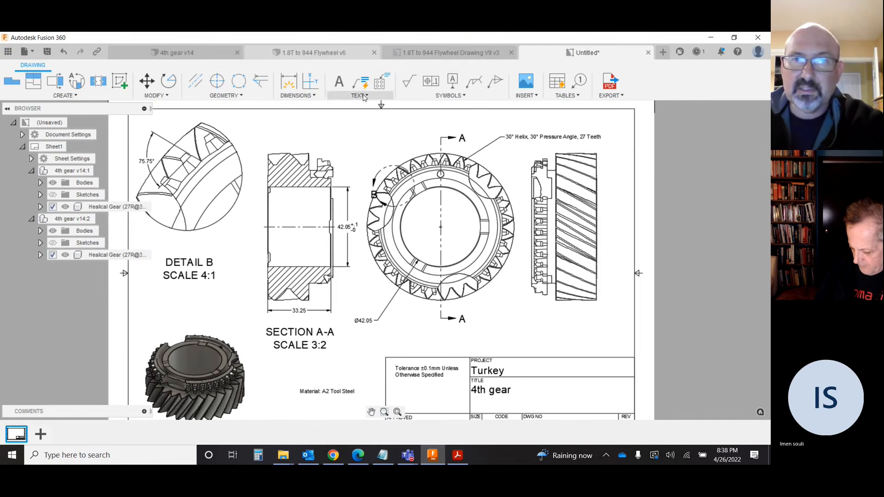
left_click(372, 97)
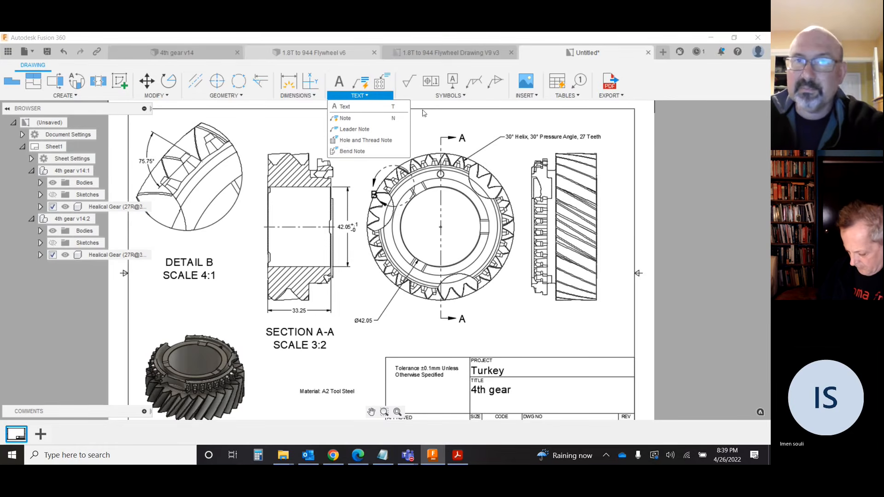
left_click(454, 94)
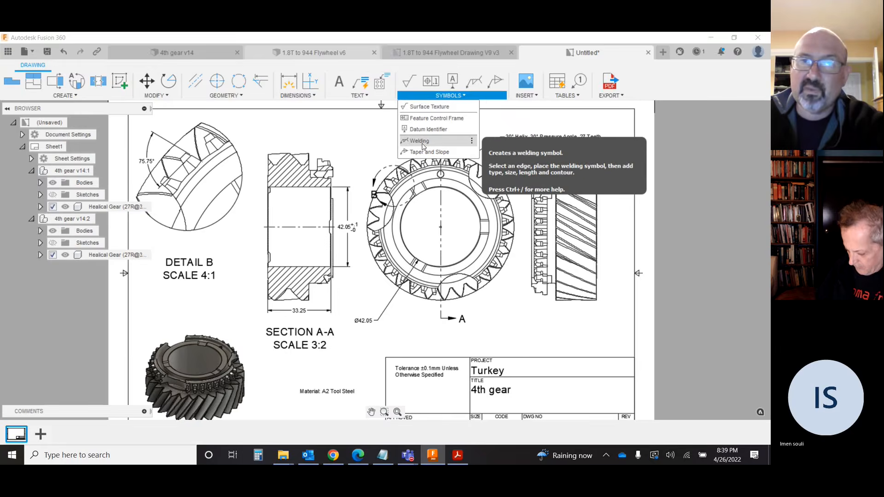
left_click(428, 108)
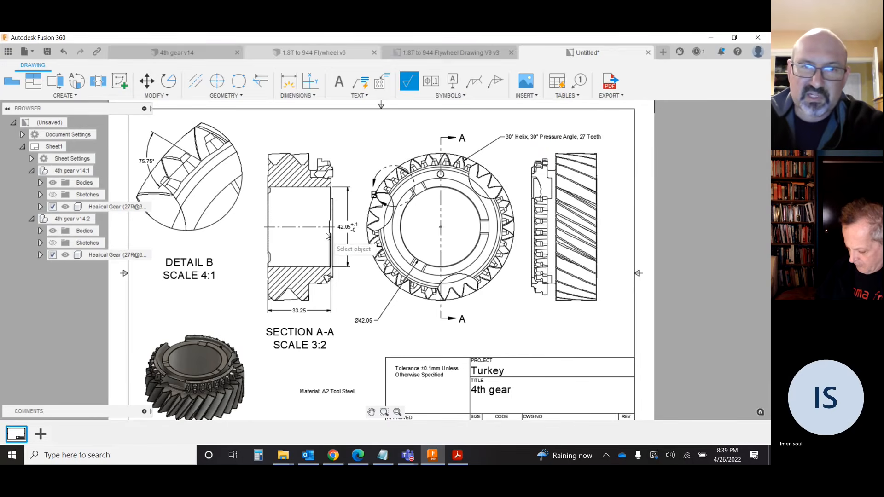
scroll(326, 236, "up", 4)
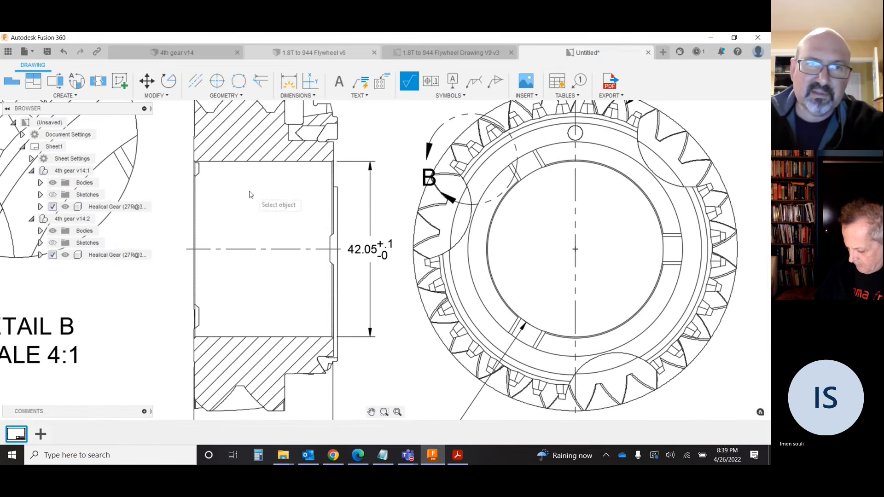
scroll(193, 339, "up", 3)
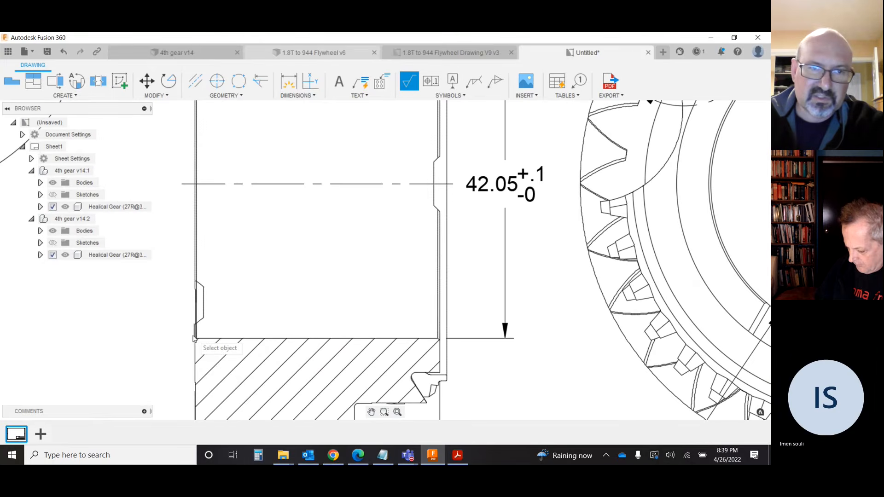
left_click(197, 355)
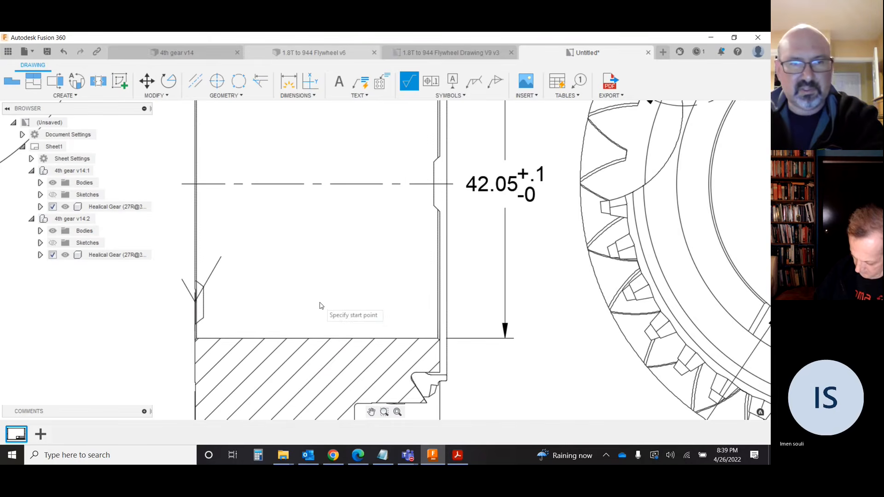
key("Escape")
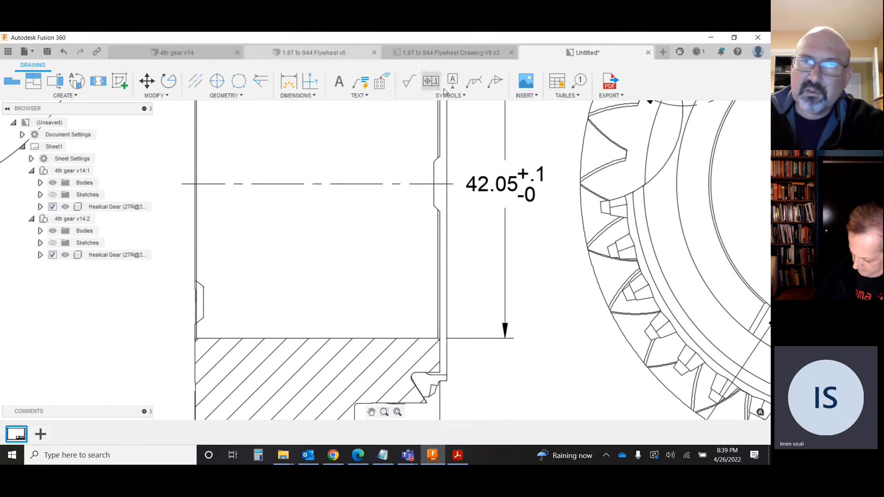
Step: Place a surface texture symbol without a leader on the lower bore edge's extension line beside Section A-A
left_click(410, 85)
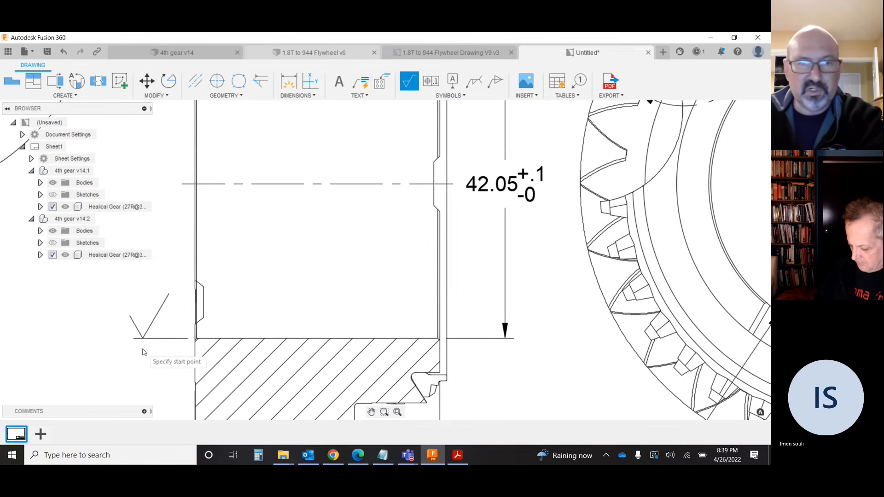
left_click(117, 337)
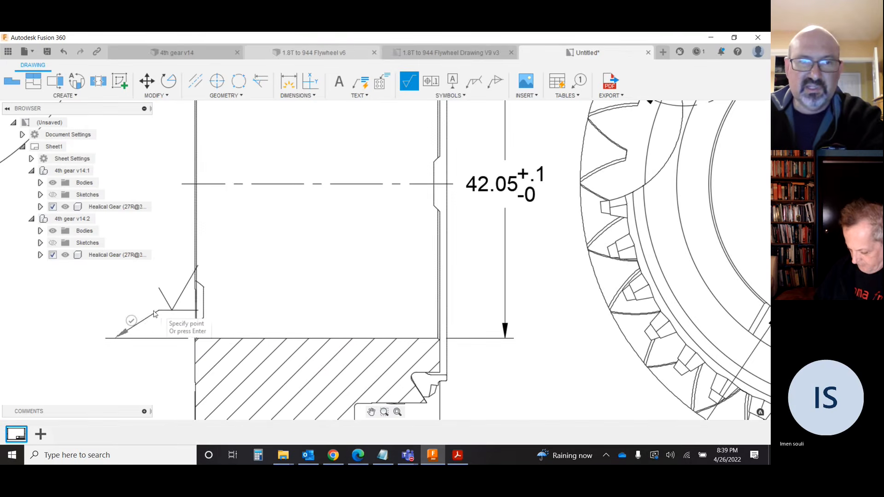
left_click(131, 322)
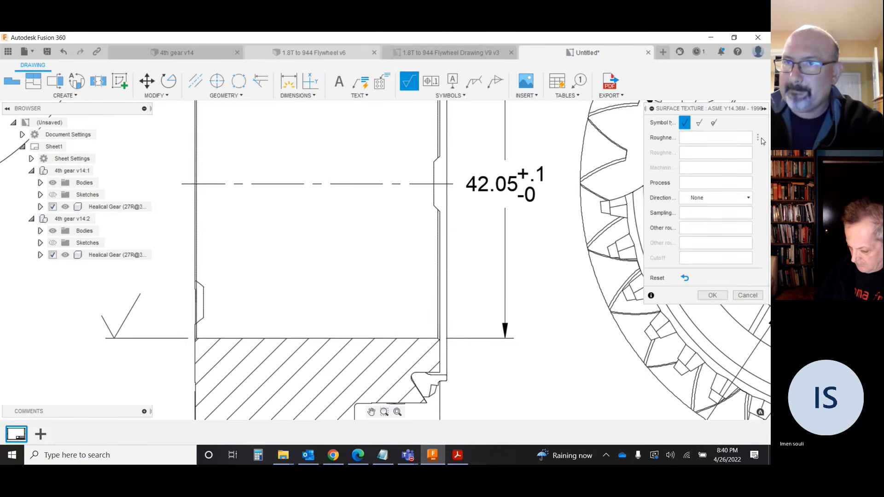
left_click(760, 139)
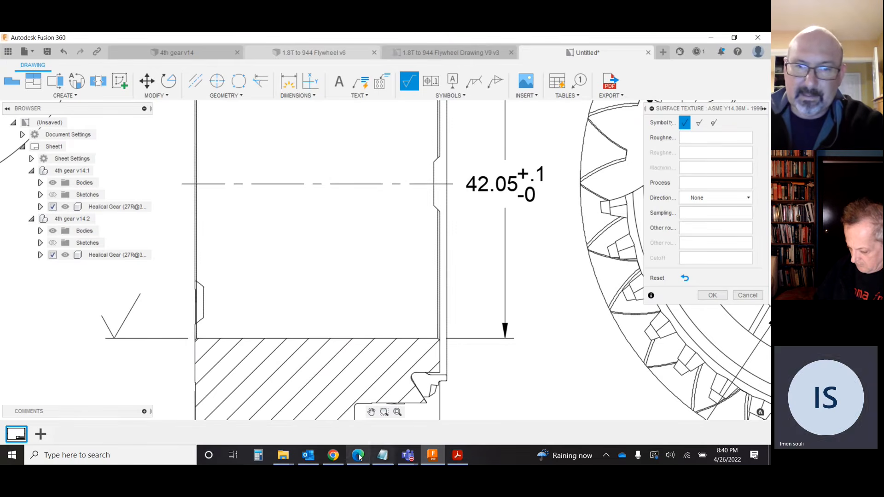
Step: Switch to Chrome and examine the surface texture symbol chart and the roughness, waviness and lay diagram on RapidDirect's surface roughness page
left_click(333, 456)
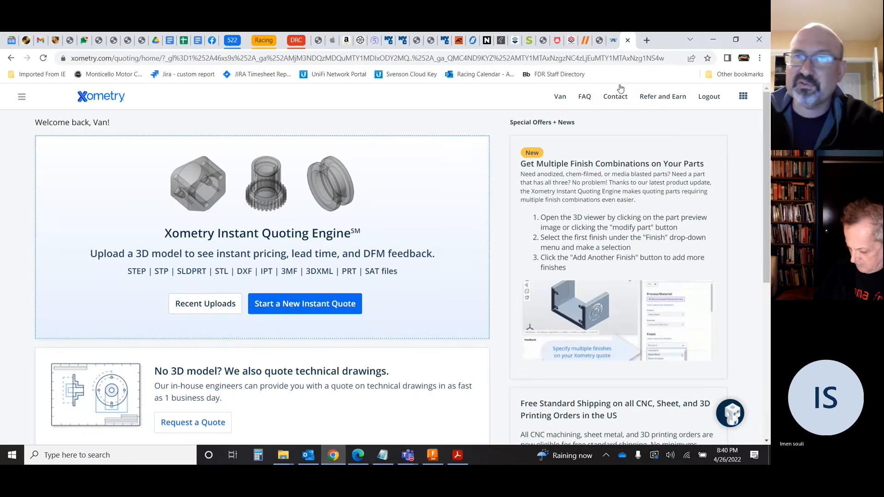
left_click(603, 40)
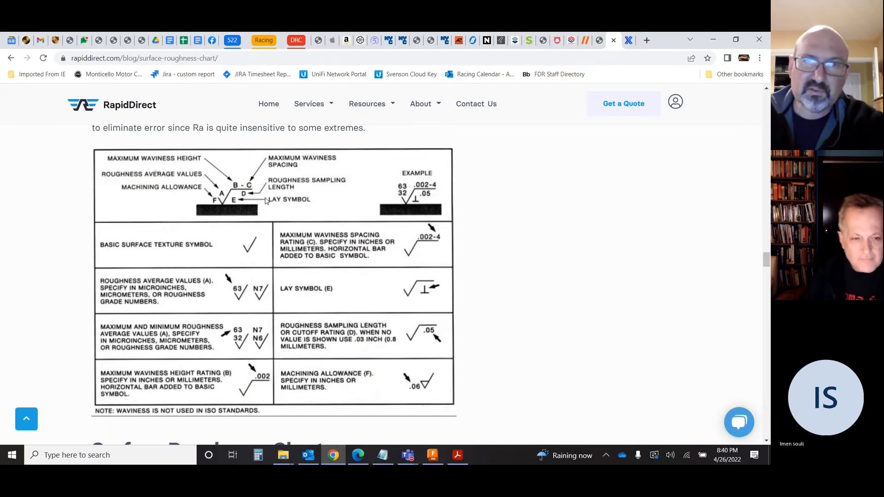
scroll(265, 202, "up", 2)
scroll(266, 201, "down", 1)
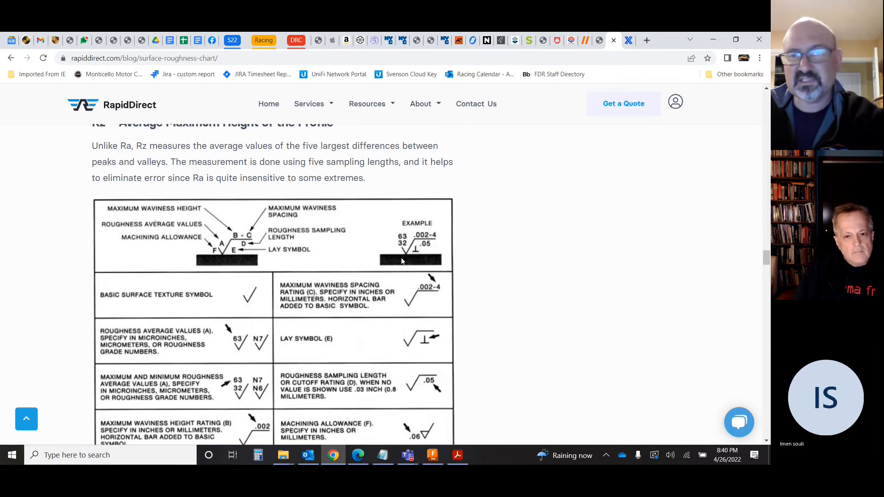
left_click_drag(766, 260, 764, 146)
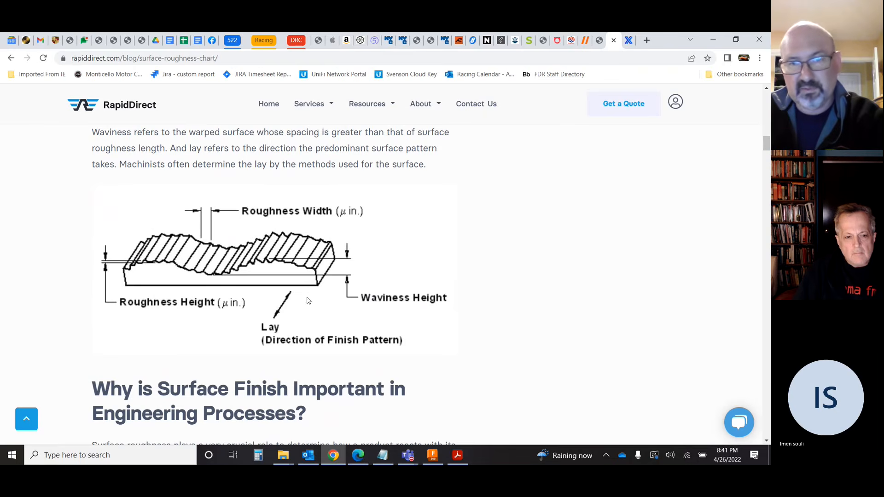
Step: Switch back to Fusion 360 and give the surface texture symbol roughness averages of 0.03 and 0.06
left_click(433, 456)
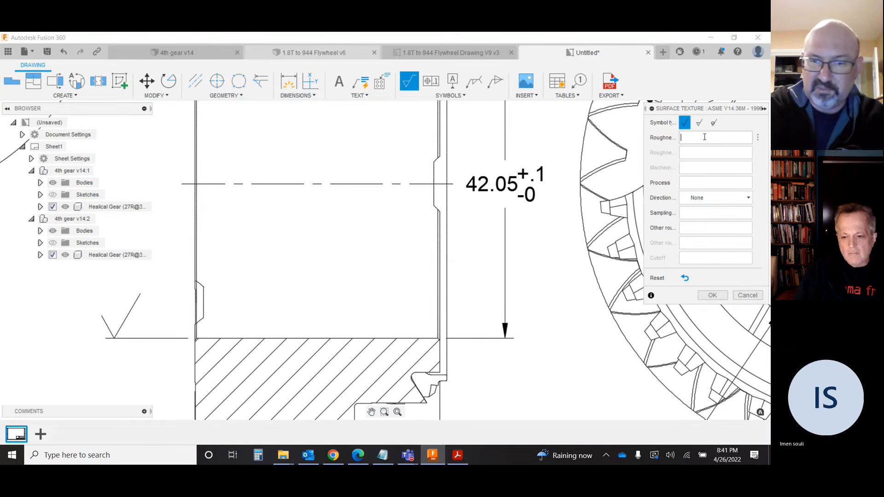
left_click(704, 137)
type("0.01")
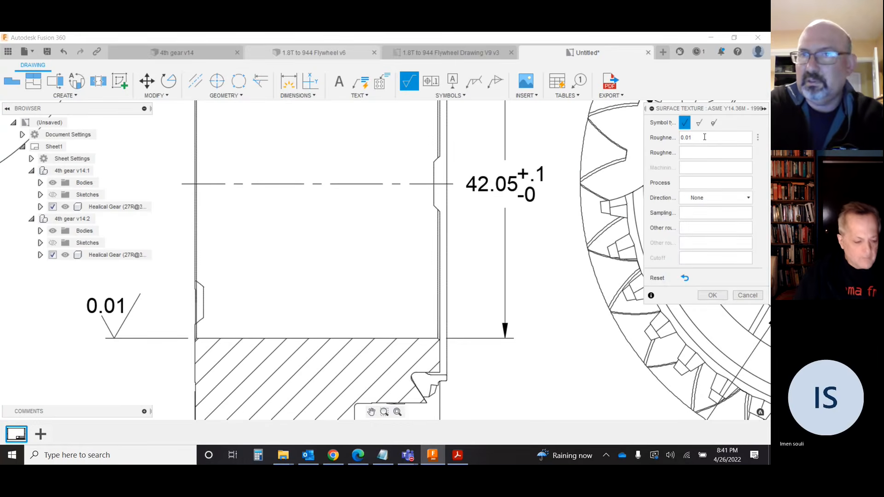
key("BackSpace")
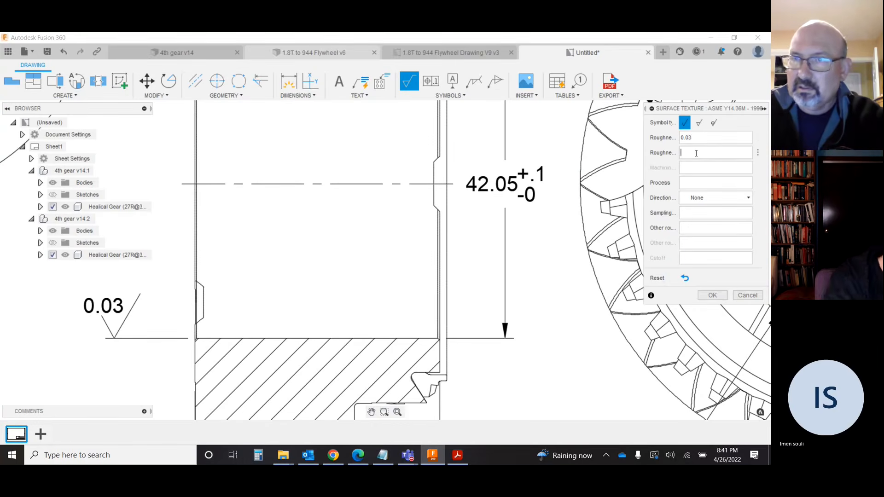
type("0.")
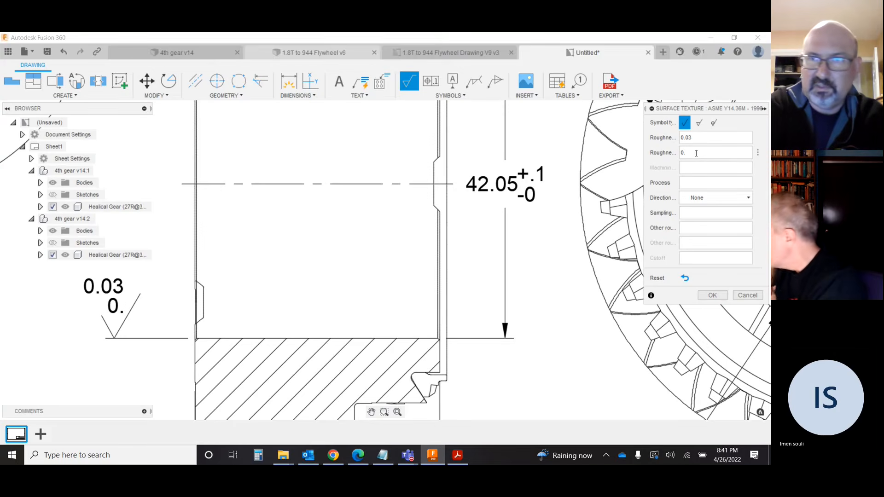
type("06")
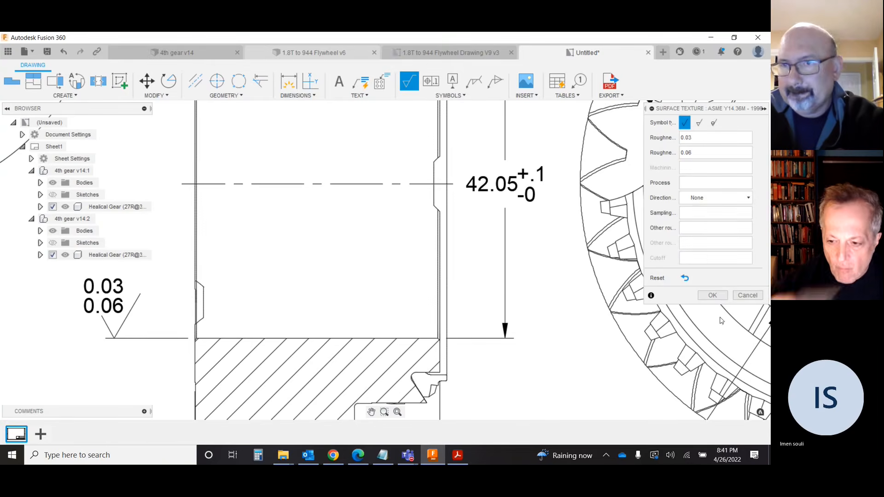
left_click(713, 296)
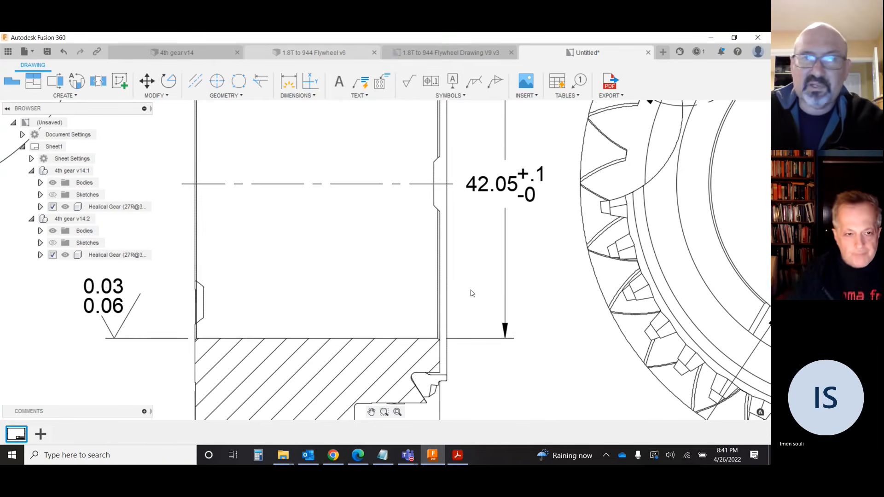
scroll(470, 291, "down", 3)
scroll(471, 291, "down", 3)
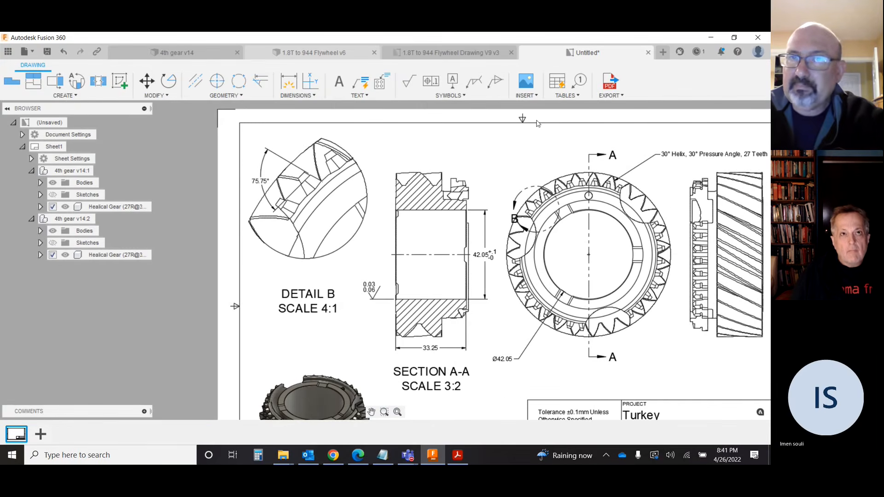
left_click(535, 98)
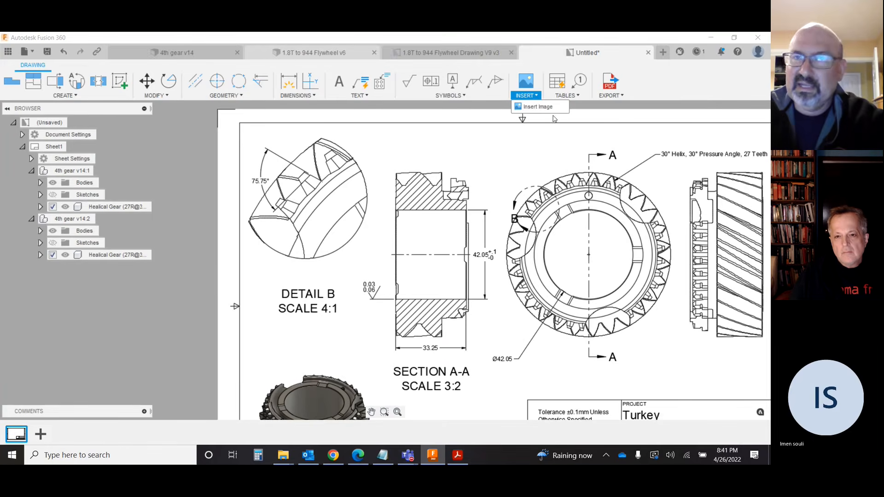
left_click(567, 95)
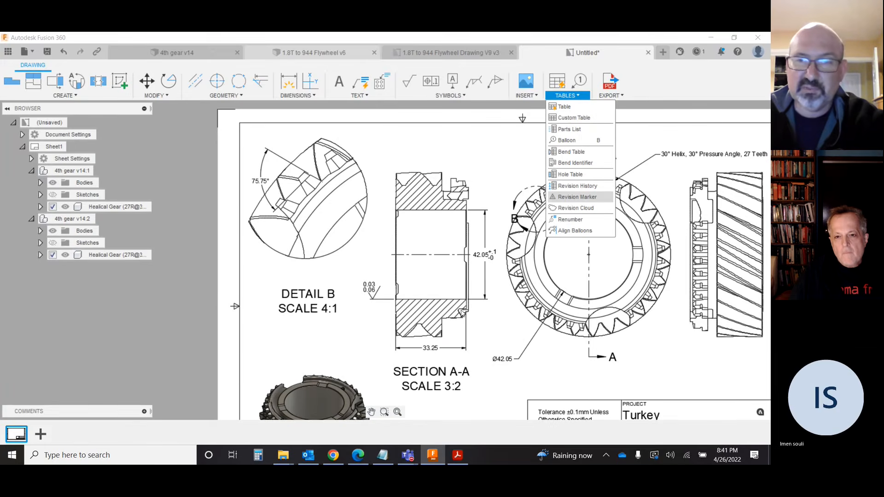
scroll(351, 325, "down", 4)
scroll(351, 325, "up", 1)
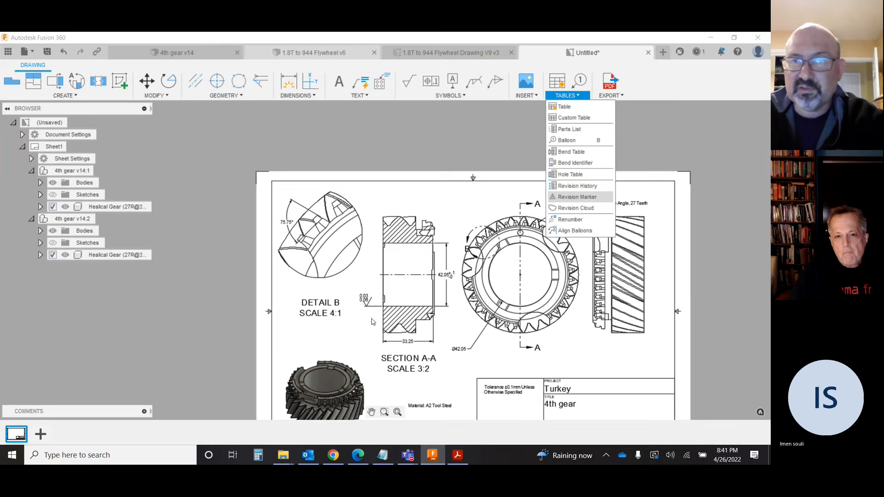
left_click(742, 294)
scroll(587, 290, "up", 1)
scroll(587, 289, "down", 1)
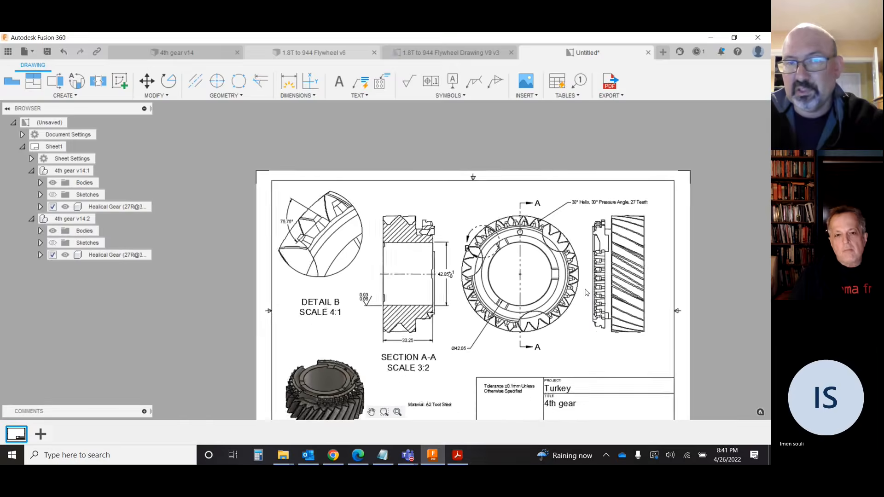
Step: Export all sheets of the drawing as Untitled.pdf in the Downloads folder
left_click(615, 96)
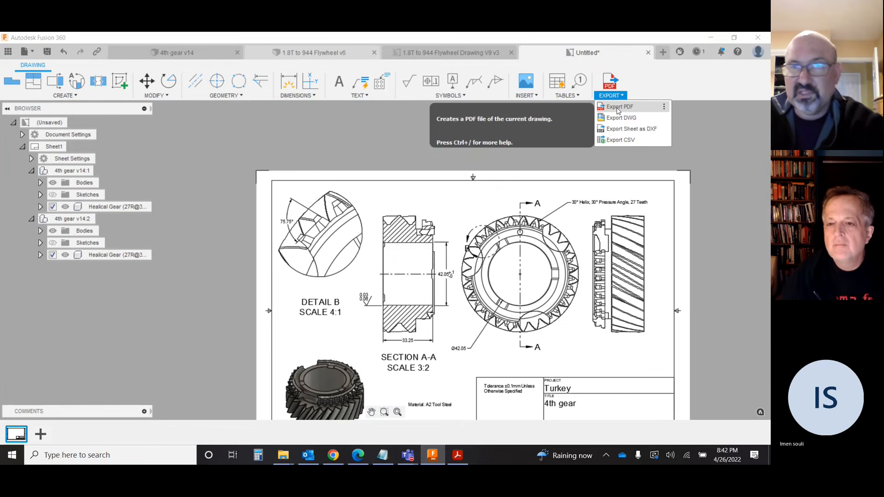
left_click(618, 107)
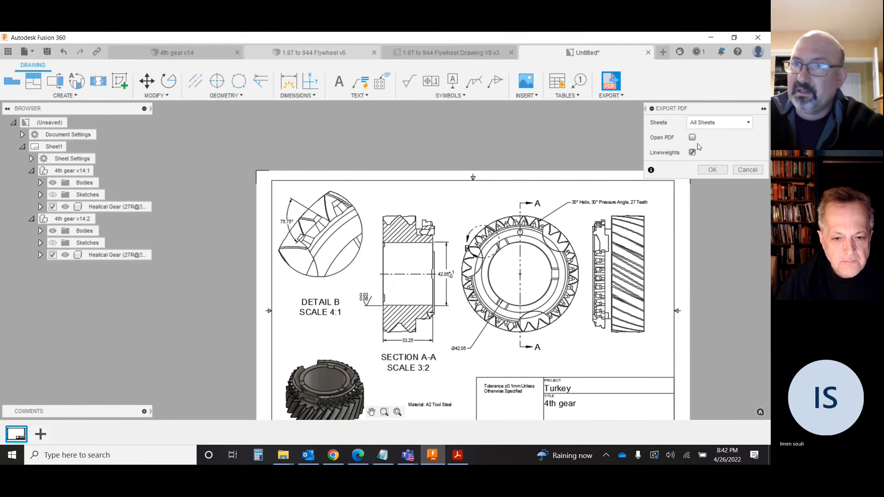
left_click(714, 171)
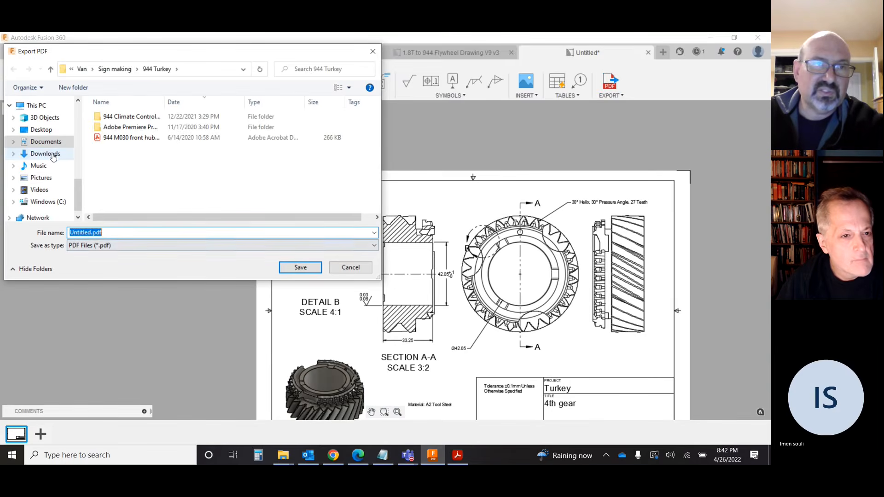
left_click(46, 154)
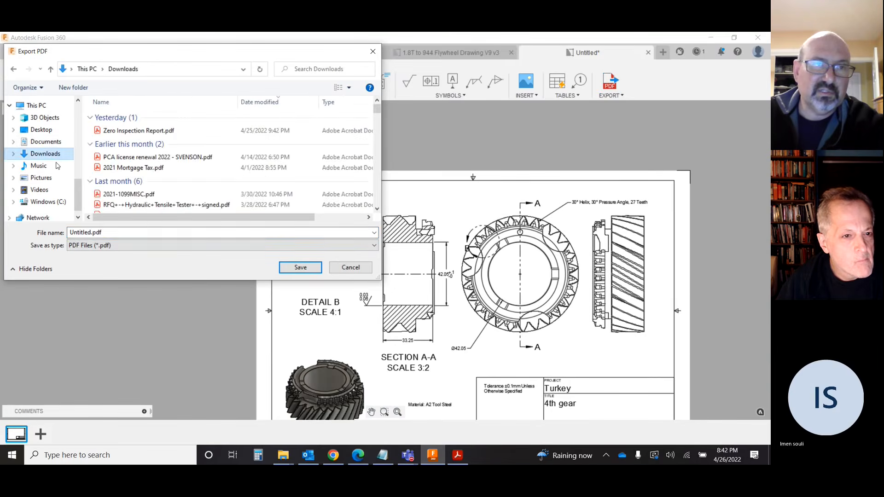
left_click(300, 268)
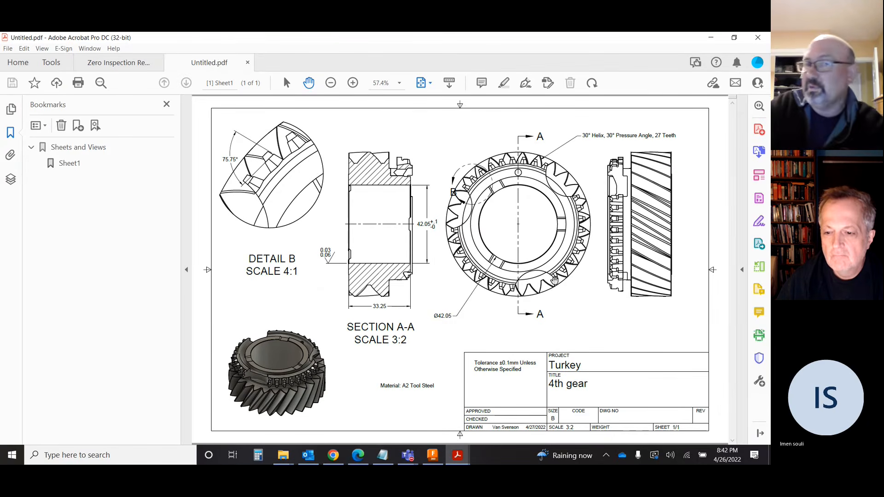
Step: Switch back to Fusion 360 and export the 4th gear v14 design as a STEP file to the Downloads folder
left_click(433, 455)
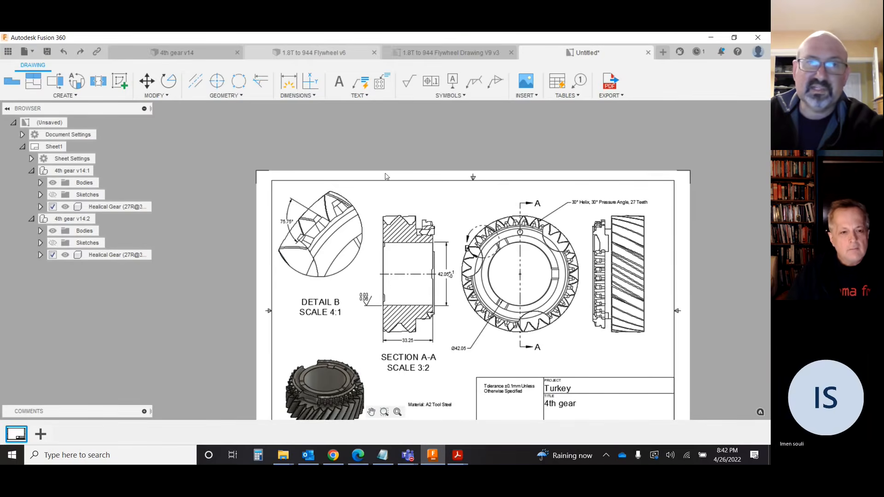
left_click(195, 55)
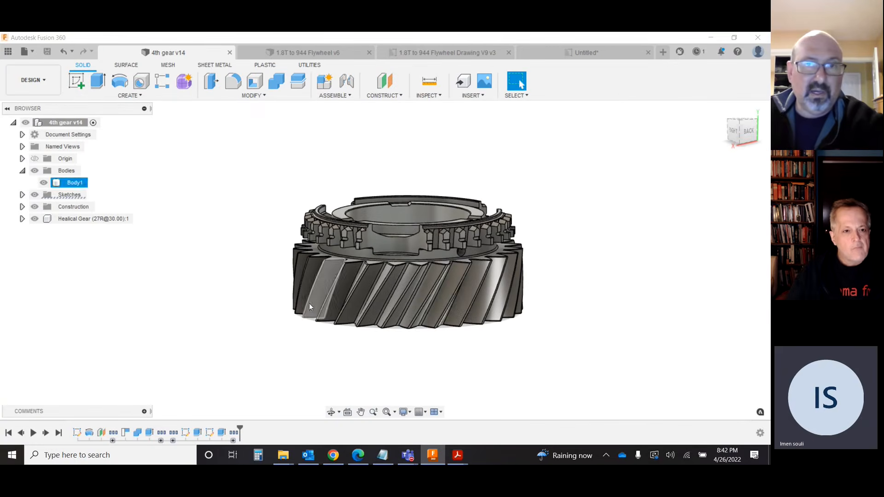
left_click_drag(741, 131, 747, 168)
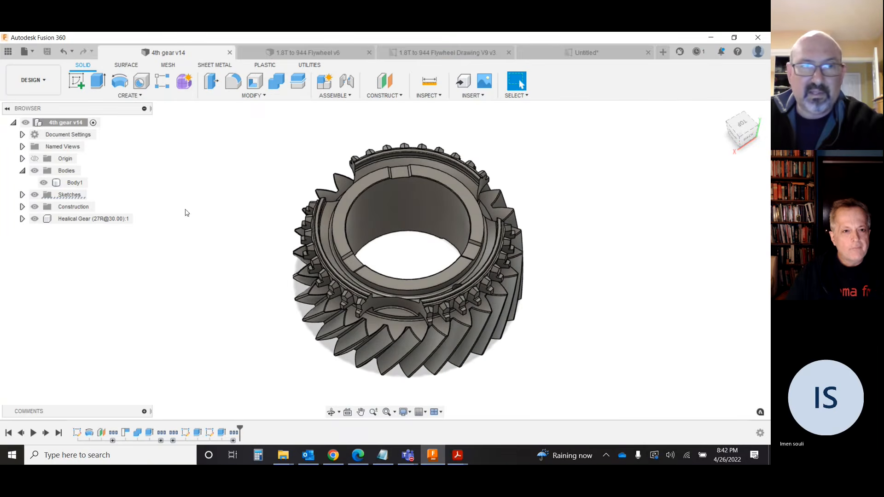
left_click(32, 54)
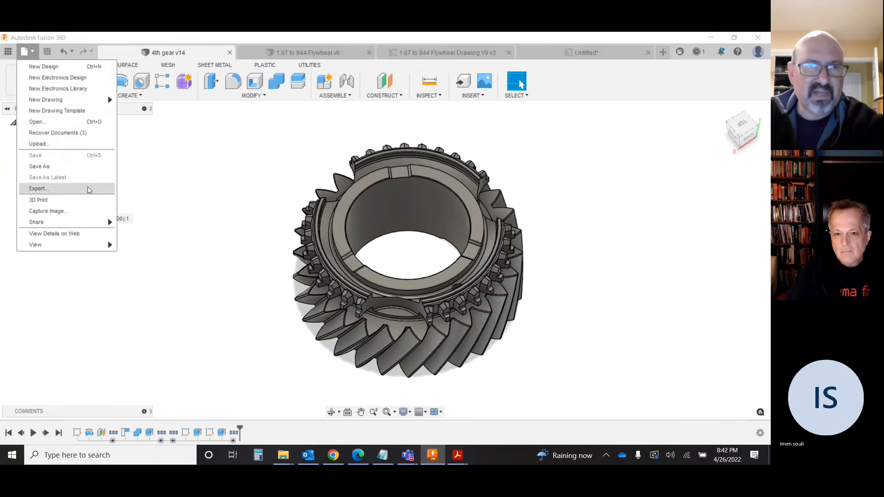
left_click(39, 188)
left_click(329, 162)
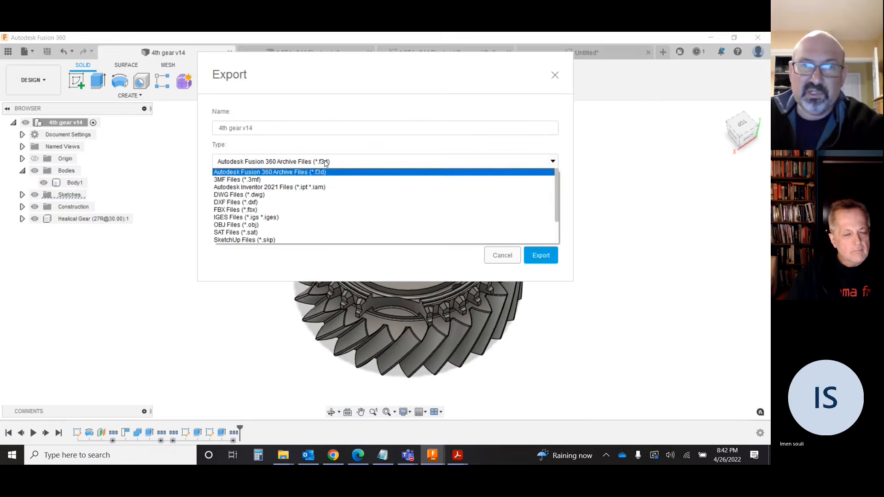
scroll(302, 216, "down", 2)
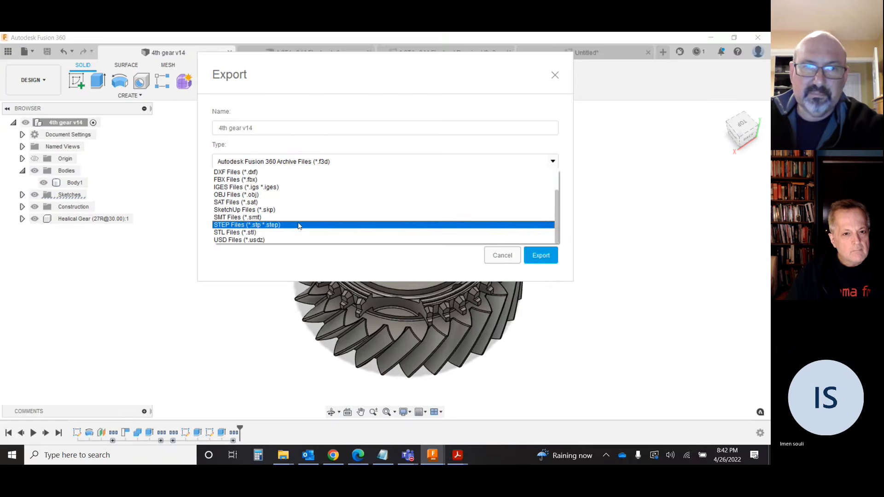
left_click(259, 225)
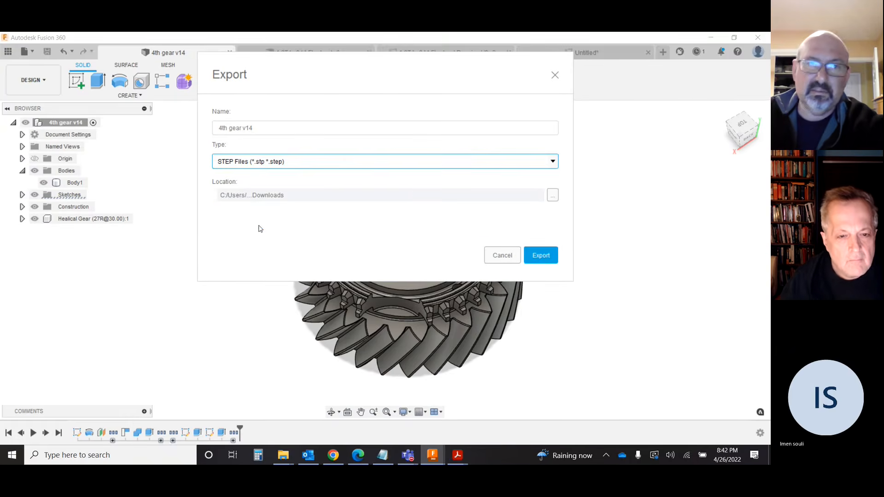
left_click(541, 255)
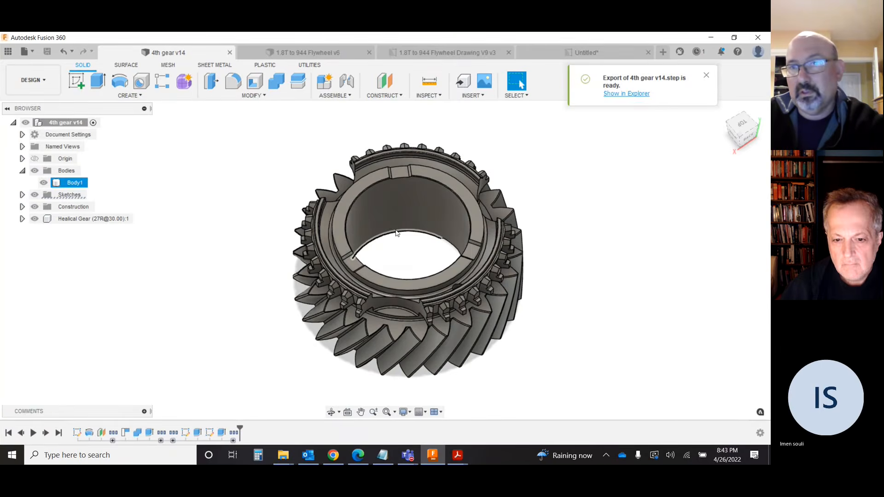
left_click(707, 79)
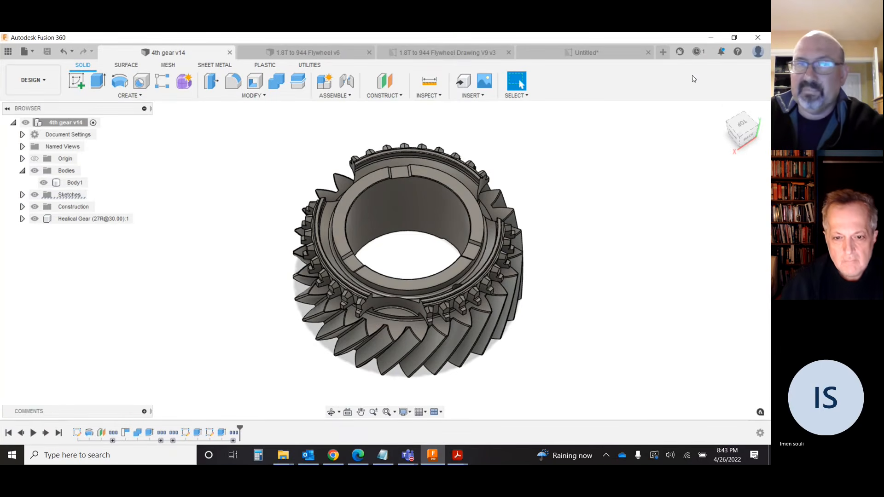
Step: Check the file formats offered for saving Body1 as a mesh and leave without exporting
right_click(68, 184)
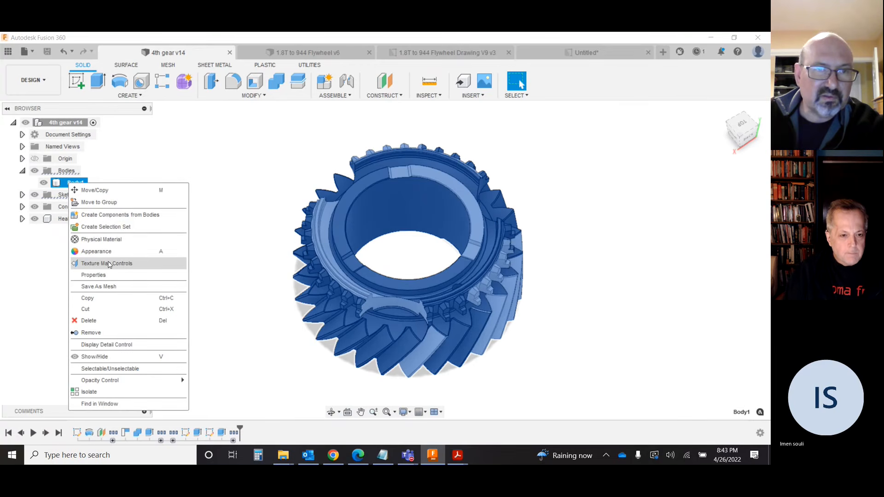
left_click(111, 287)
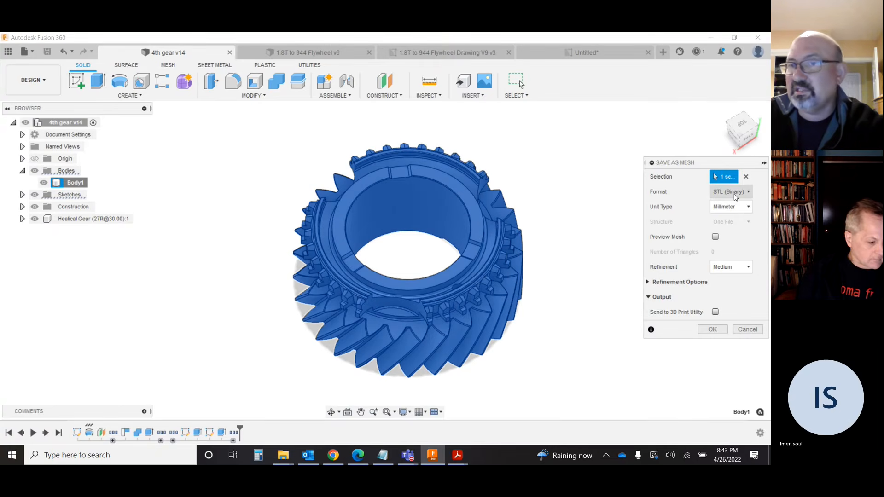
left_click(735, 193)
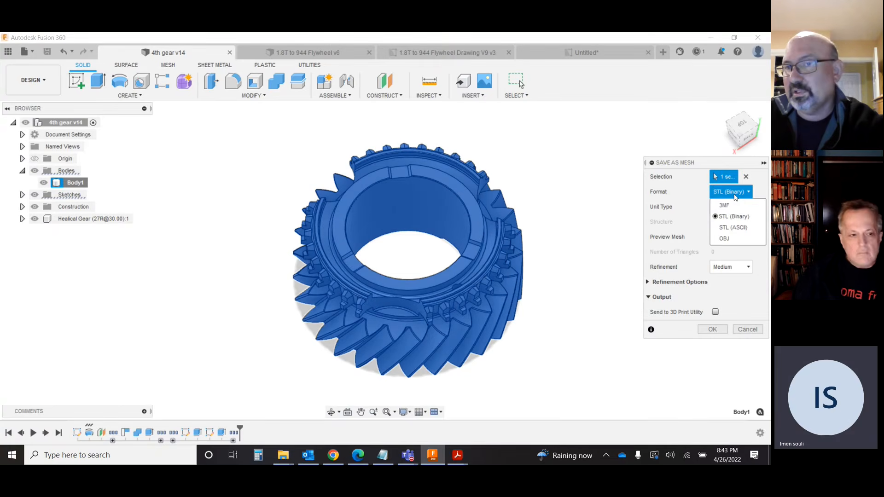
left_click(684, 213)
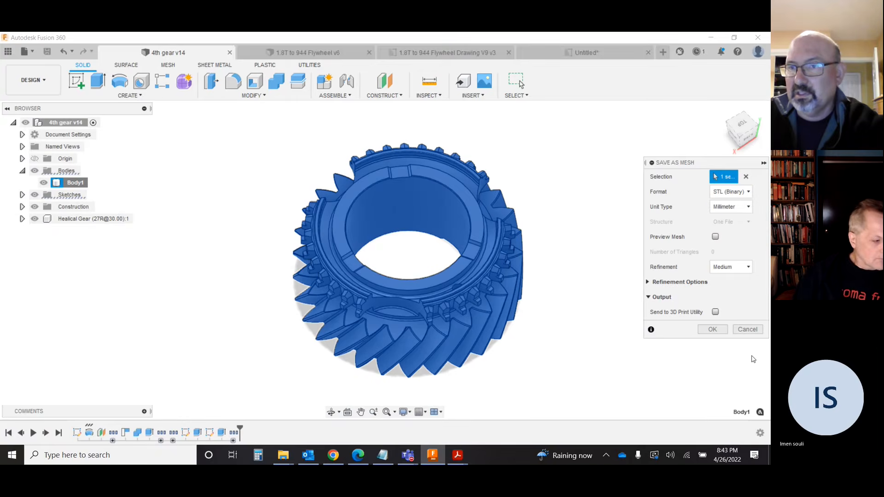
left_click(747, 329)
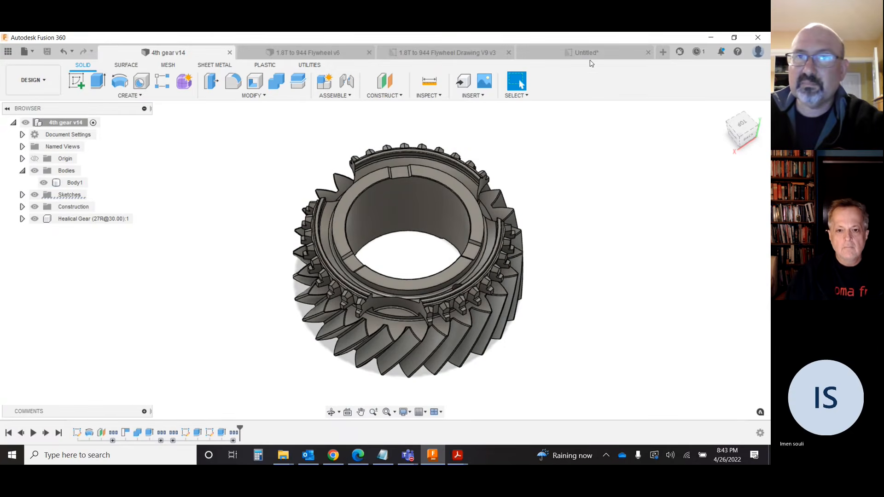
Step: Return to the Untitled gear drawing and add the leader note "M3 Thread" to the small circular hole in the front view
left_click(553, 55)
scroll(557, 321, "up", 3)
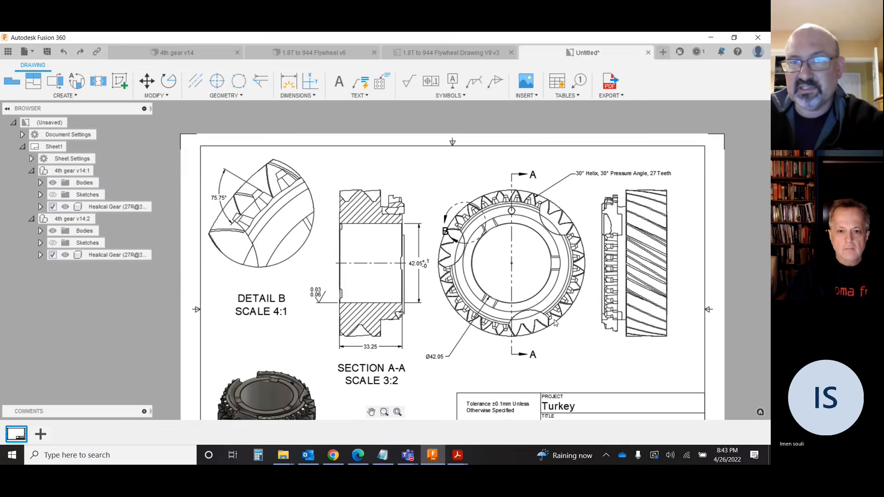
scroll(558, 321, "down", 1)
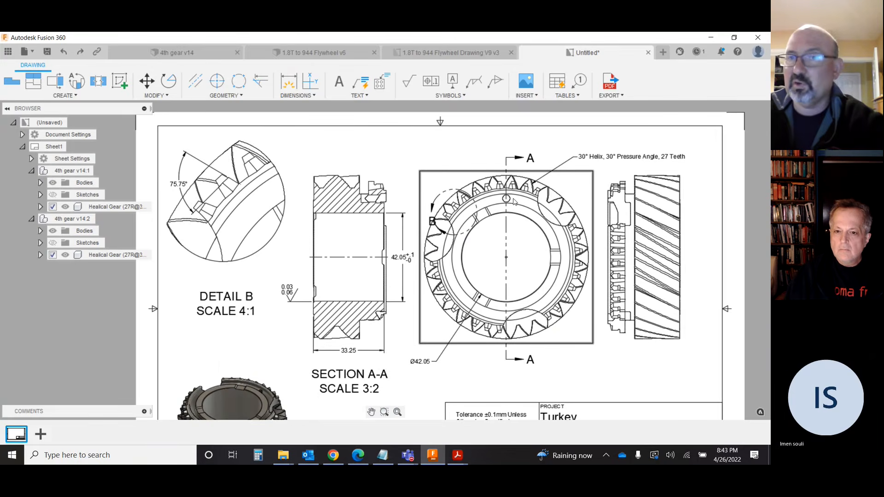
scroll(515, 210, "up", 3)
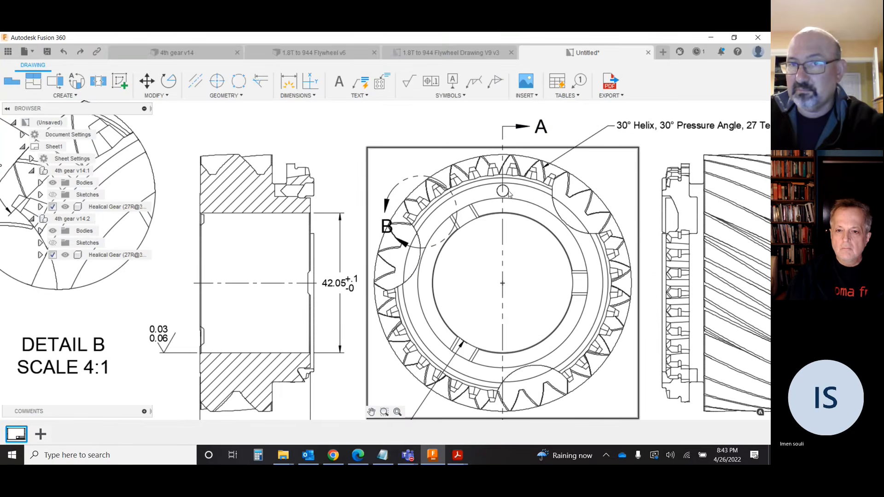
scroll(443, 181, "down", 2)
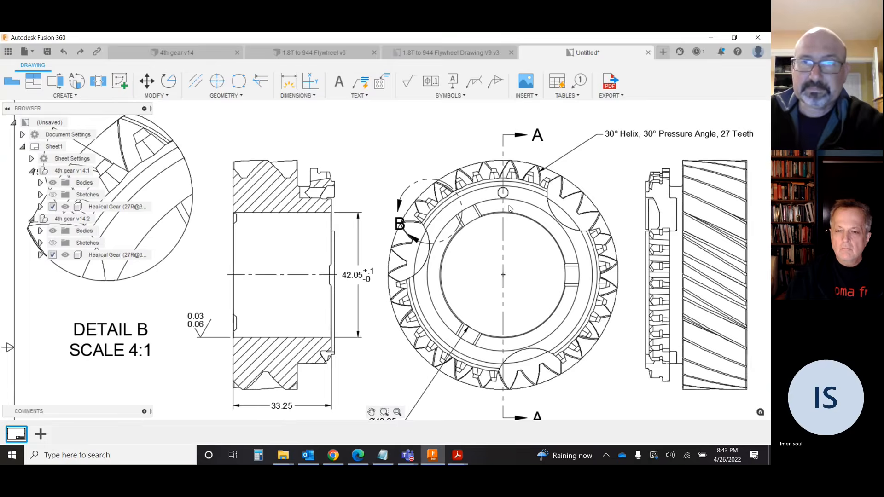
left_click(360, 96)
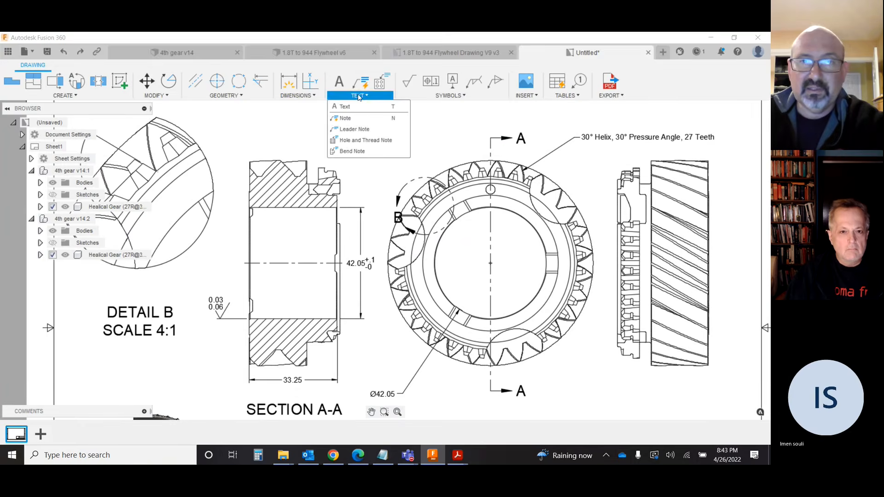
left_click(354, 130)
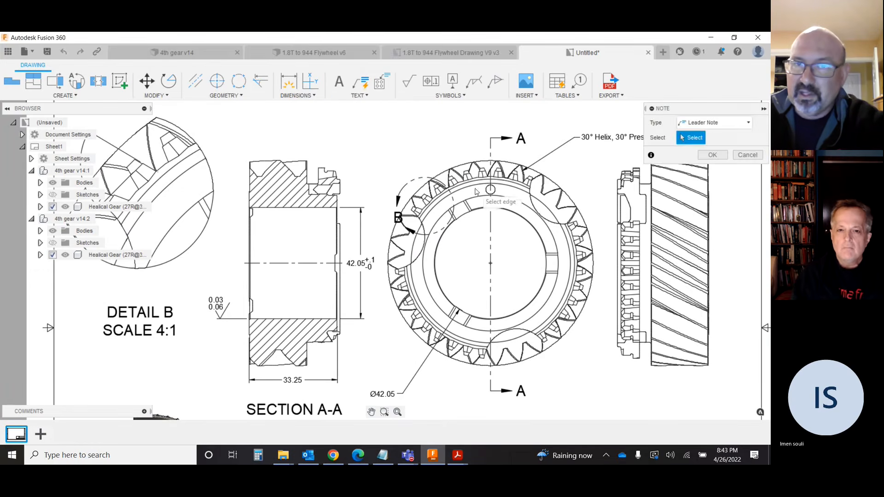
left_click(490, 190)
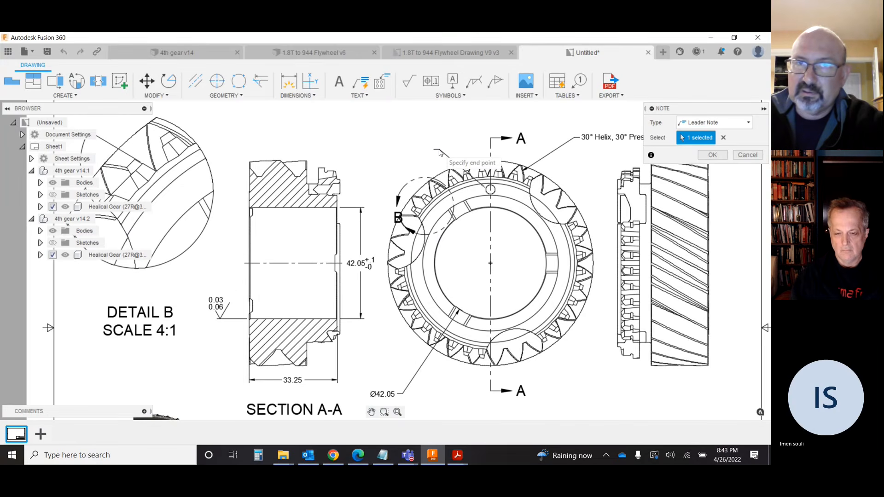
left_click(415, 131)
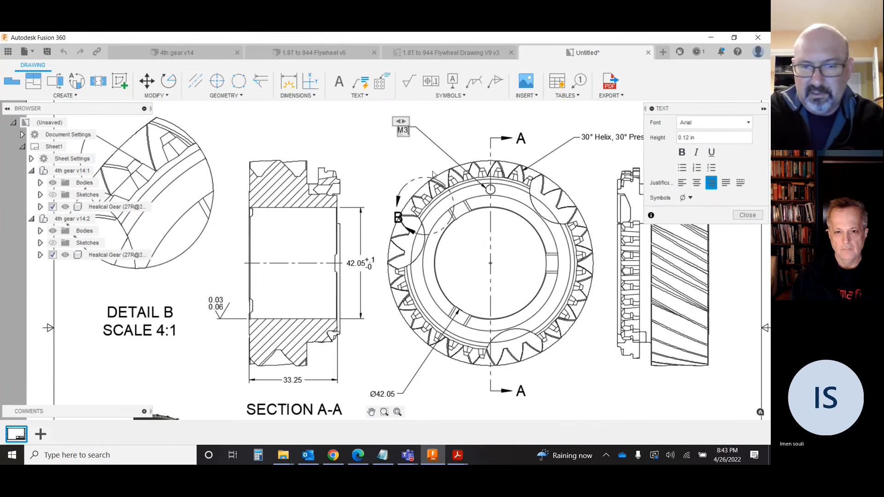
type("M3 Thread")
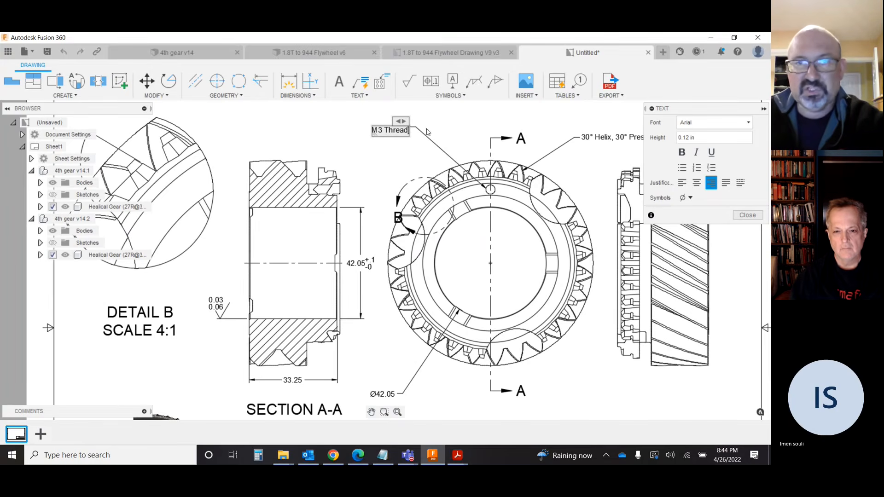
key("Escape")
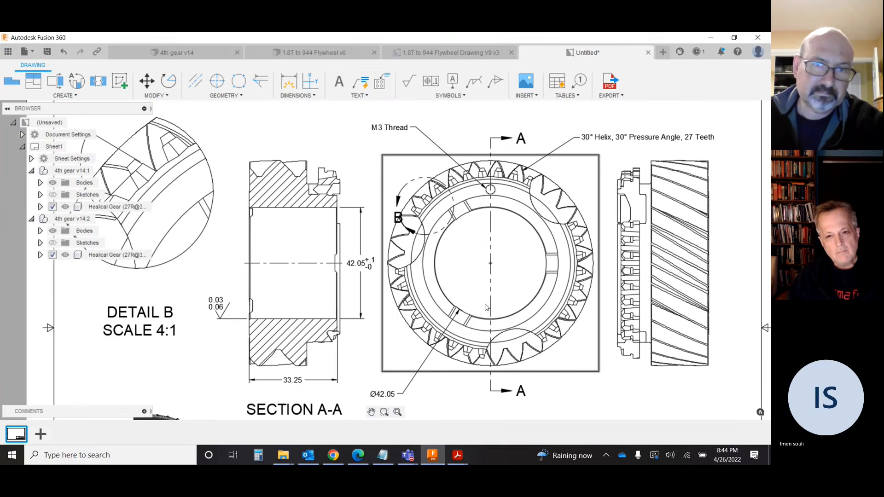
scroll(491, 304, "down", 3)
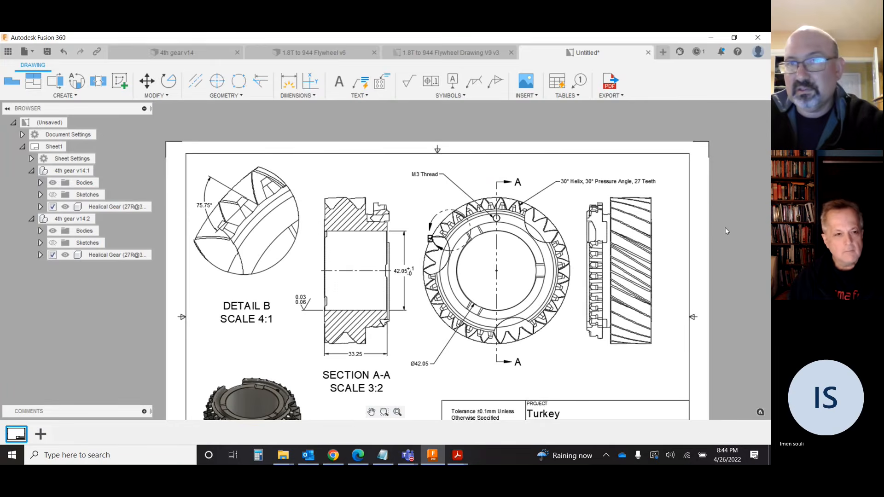
scroll(727, 231, "up", 2)
scroll(727, 232, "down", 1)
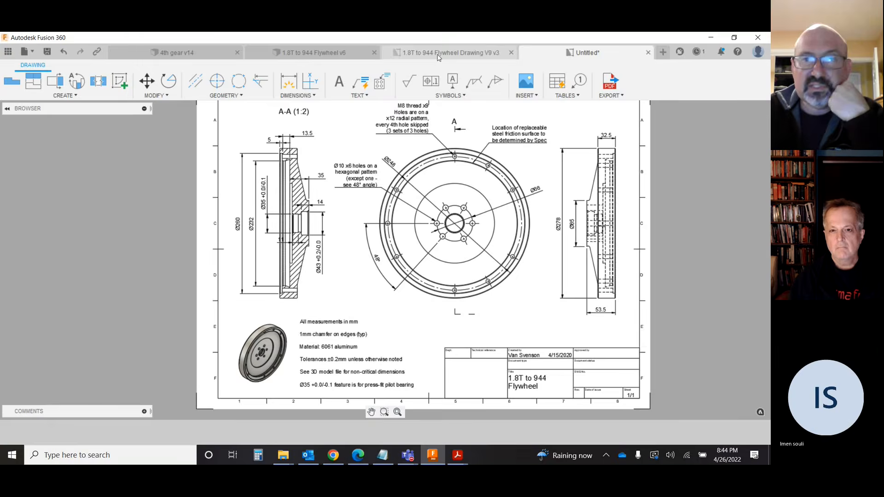
Step: Open the 1.8T to 944 Flywheel Drawing V9 and examine the dimensions and tolerances of section A-A
left_click(440, 54)
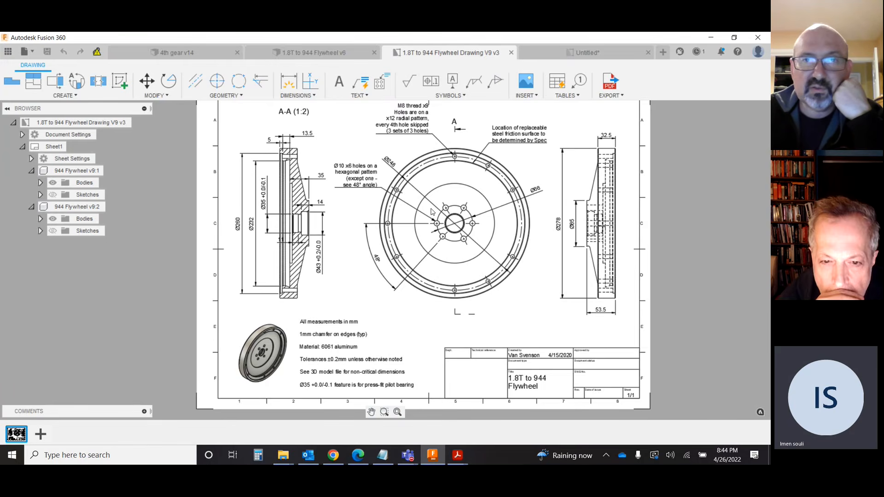
scroll(428, 221, "up", 5)
left_click(371, 412)
left_click_drag(258, 277, 380, 418)
left_click_drag(381, 356, 417, 279)
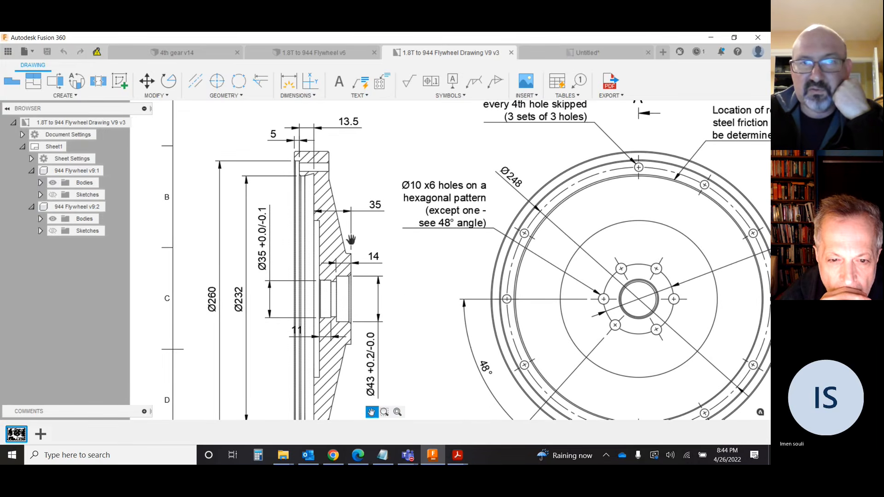
left_click_drag(395, 251, 397, 245)
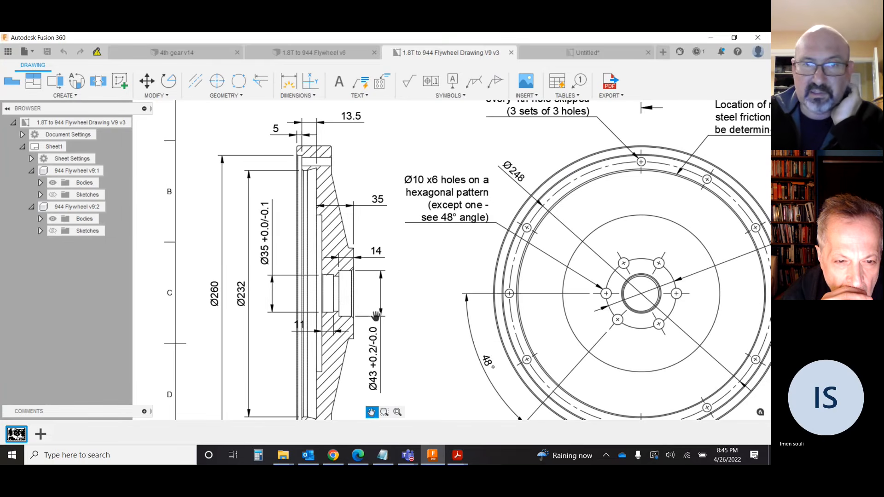
Step: Examine the flywheel's front view, including the hole pattern notes, the 48° angle and the friction surface note
left_click_drag(470, 255, 349, 253)
scroll(484, 279, "down", 1)
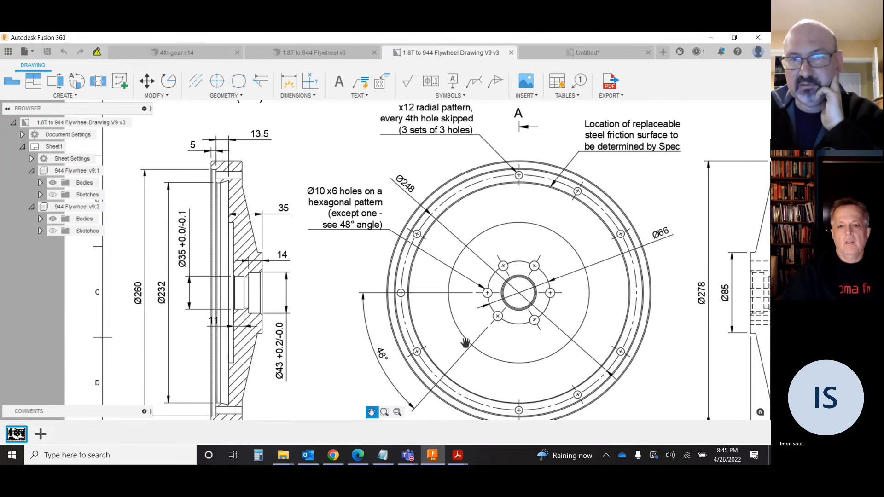
left_click_drag(438, 340, 435, 306)
left_click_drag(457, 255, 449, 315)
mouse_move(536, 265)
left_mouse_down()
mouse_move(529, 273)
mouse_move(525, 226)
left_mouse_up()
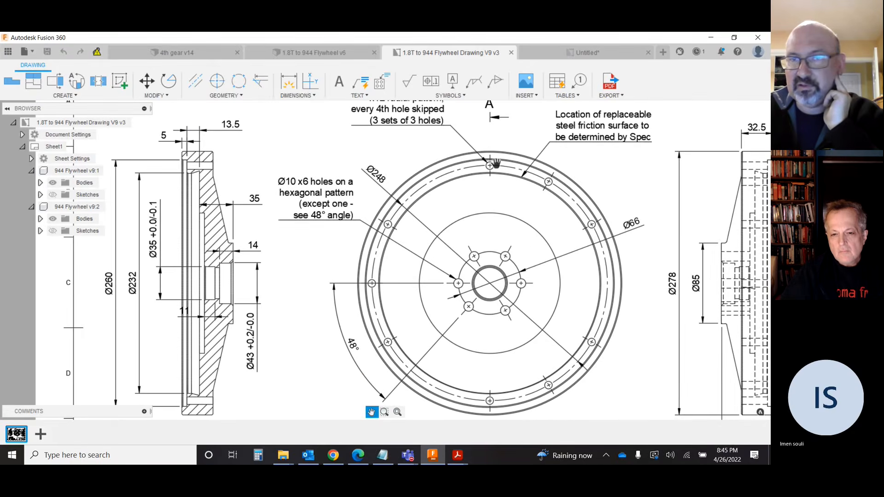
left_click_drag(478, 205, 480, 257)
left_click_drag(546, 247, 543, 183)
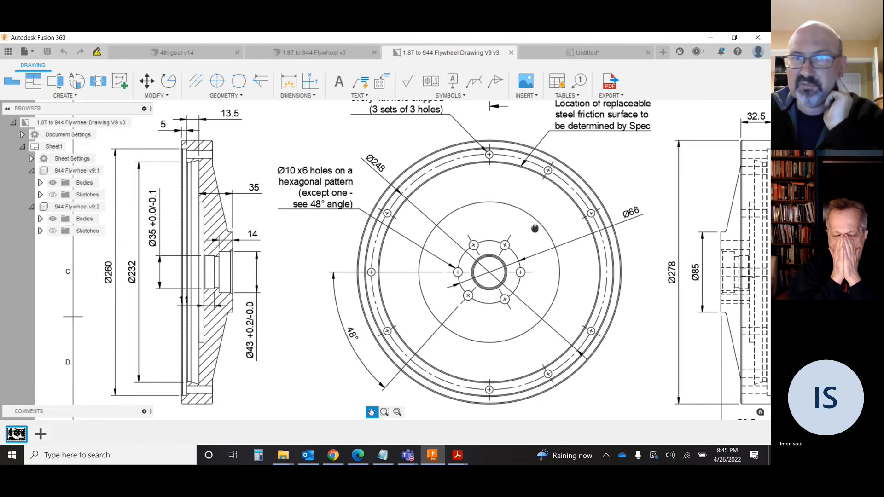
left_click_drag(535, 228, 482, 271)
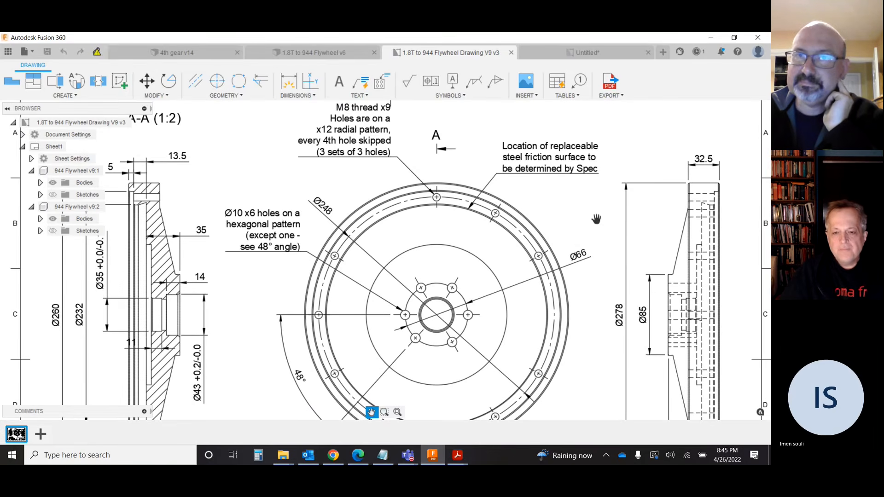
Step: Read the flywheel drawing's general notes on units, chamfers, material, tolerances and the pilot bearing fit, and review the full sheet
mouse_move(589, 232)
left_mouse_down()
mouse_move(526, 223)
mouse_move(532, 184)
left_mouse_up()
left_click_drag(532, 321, 553, 225)
left_click_drag(488, 308, 574, 220)
mouse_move(435, 302)
left_mouse_down()
mouse_move(517, 263)
mouse_move(531, 270)
left_mouse_up()
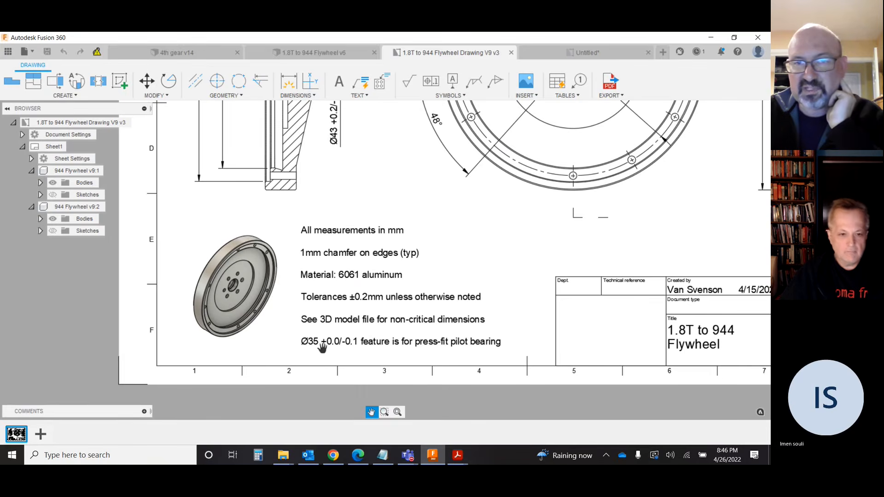
scroll(351, 321, "down", 1)
scroll(347, 321, "down", 2)
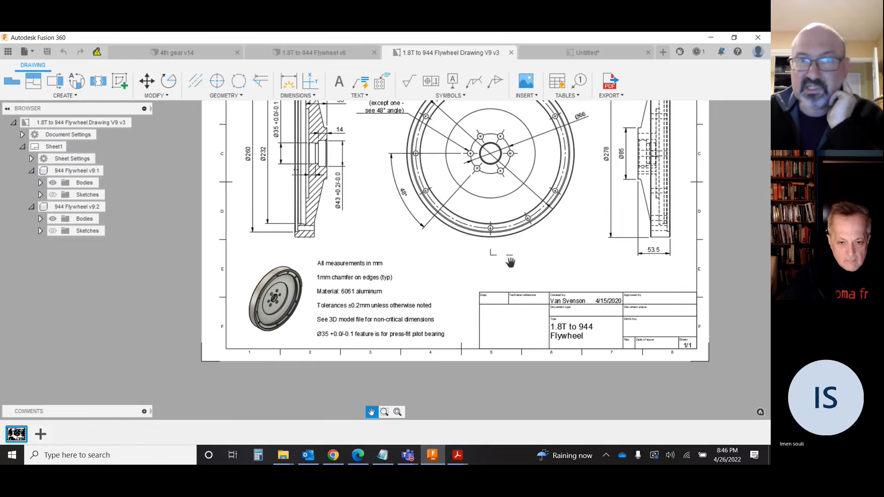
mouse_move(461, 201)
left_mouse_down()
mouse_move(417, 293)
mouse_move(451, 294)
mouse_move(438, 275)
left_mouse_up()
scroll(435, 273, "down", 2)
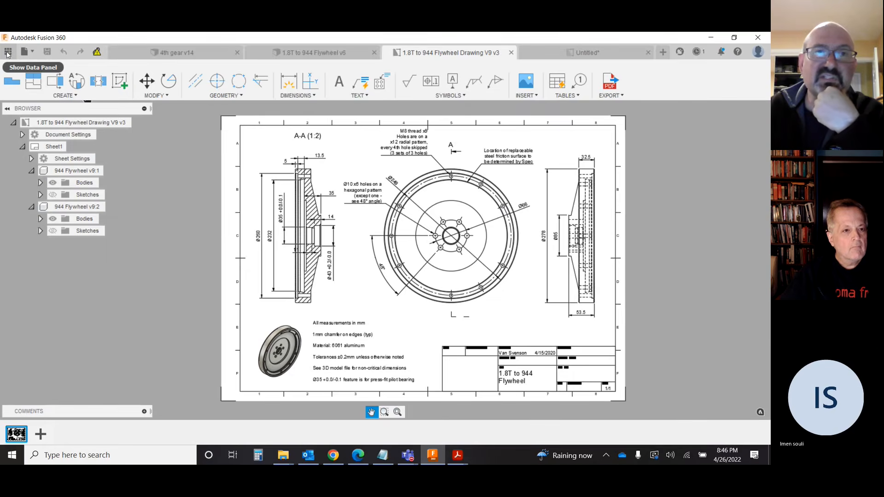
Step: Show the project data and look through the files of the Alignment Stands project
left_click(8, 53)
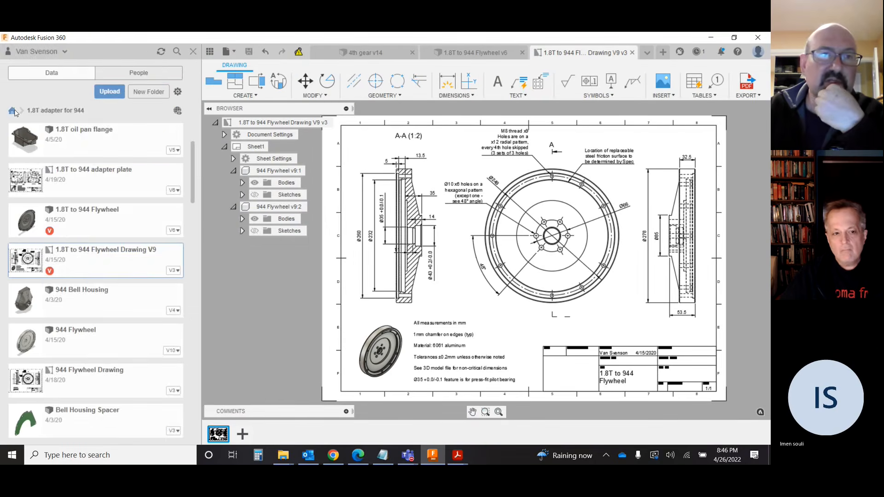
left_click(15, 113)
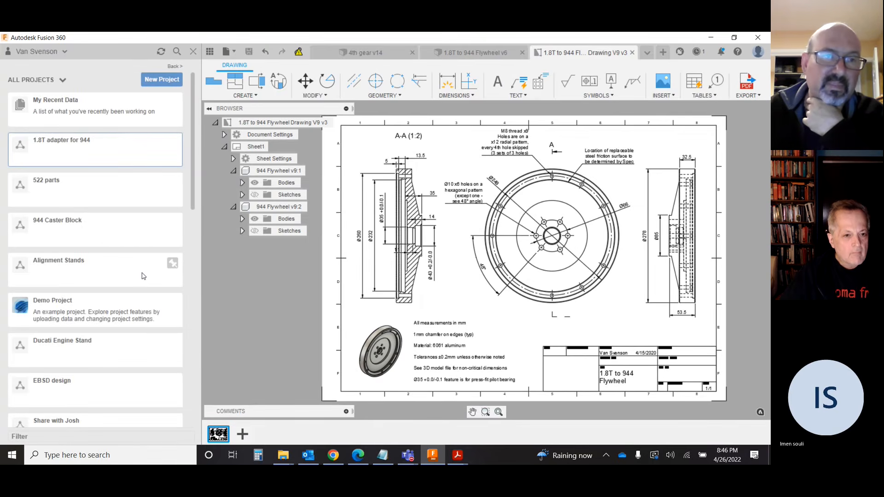
left_click(53, 261)
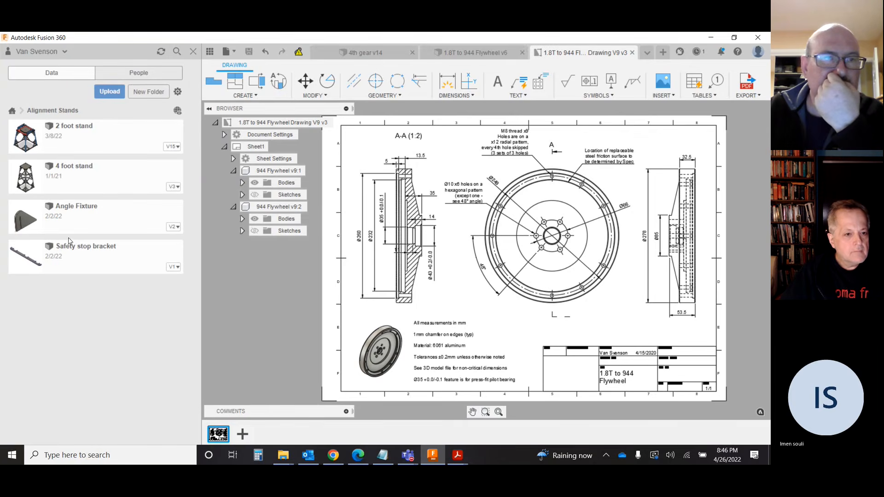
left_click(11, 111)
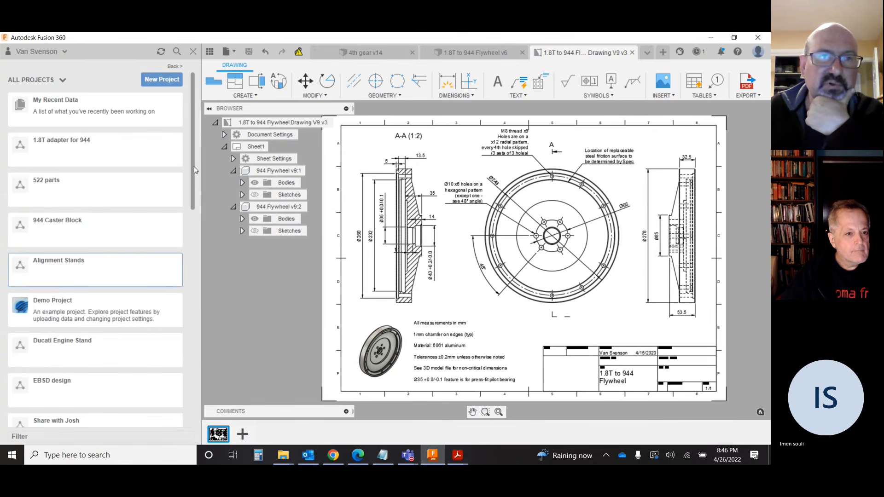
Step: Open the Throttle body flange Drawing from the 1.8T adapter for 944 project and examine its views, dimensions and notes
left_click_drag(195, 167, 201, 141)
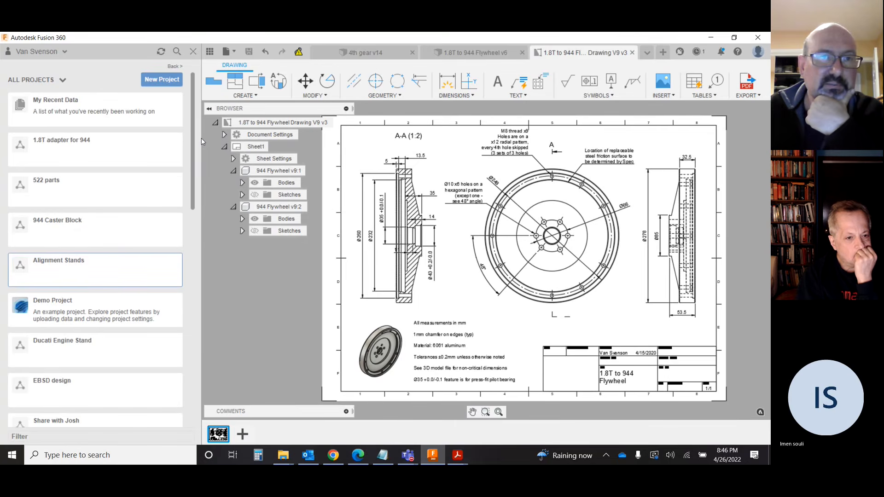
left_click(25, 148)
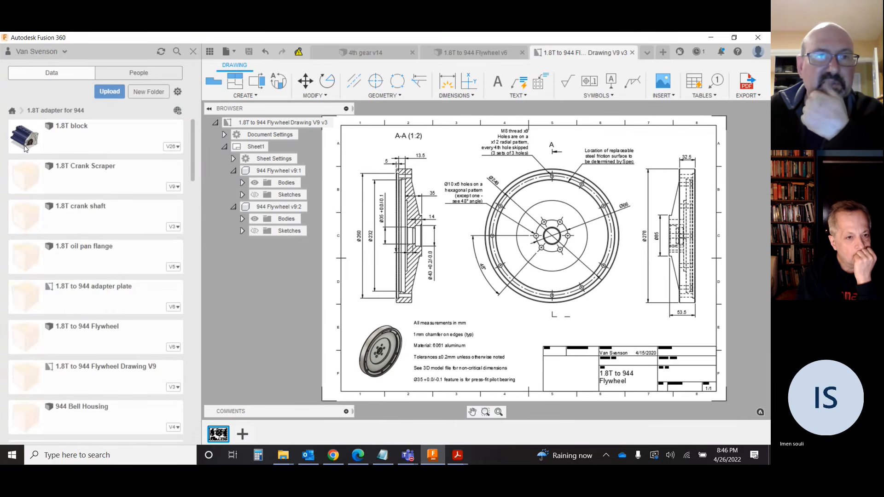
scroll(115, 276, "down", 3)
scroll(115, 275, "down", 9)
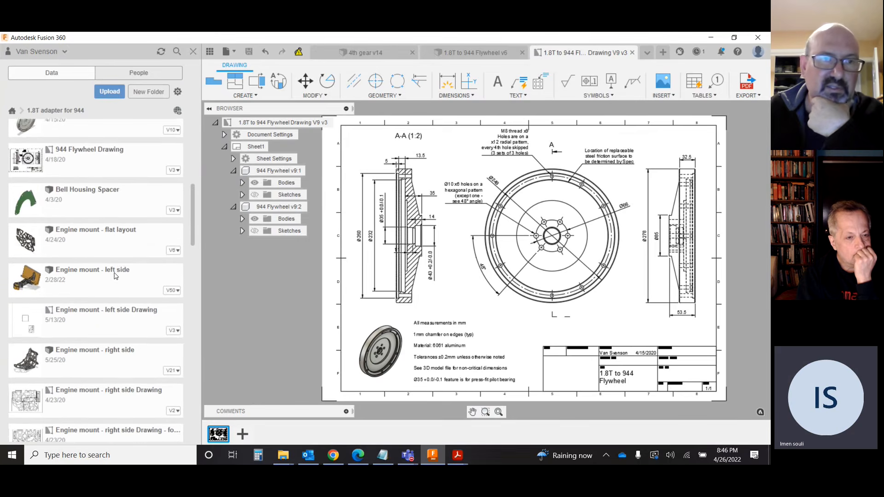
scroll(115, 275, "down", 8)
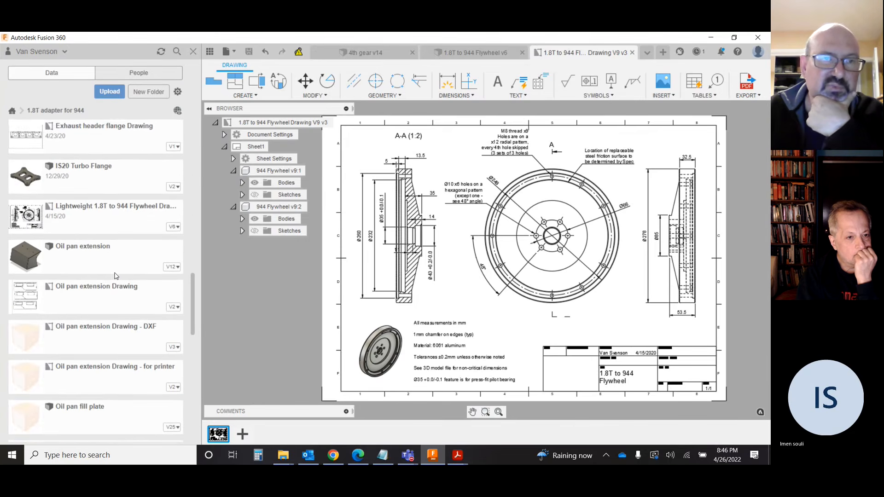
scroll(115, 277, "down", 6)
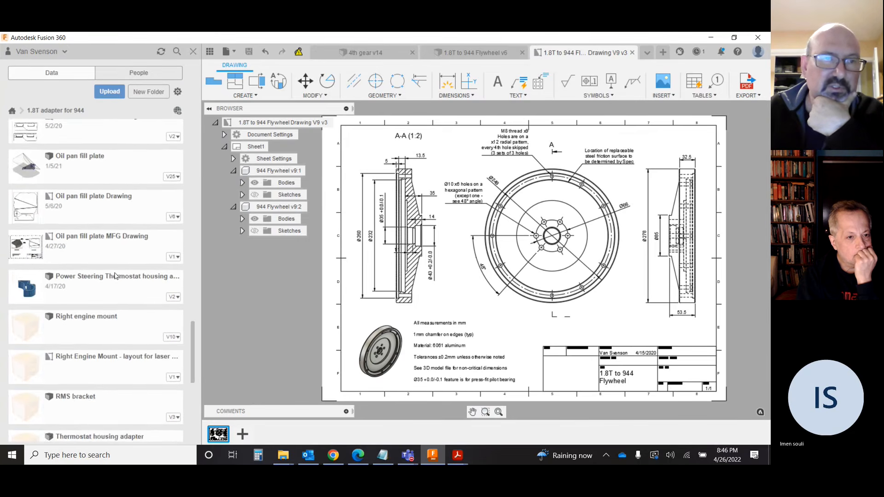
scroll(115, 276, "down", 6)
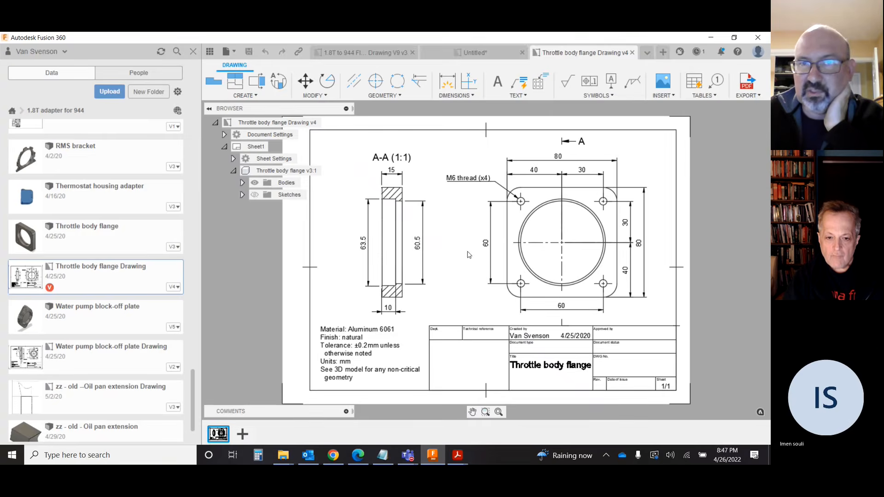
scroll(468, 255, "up", 1)
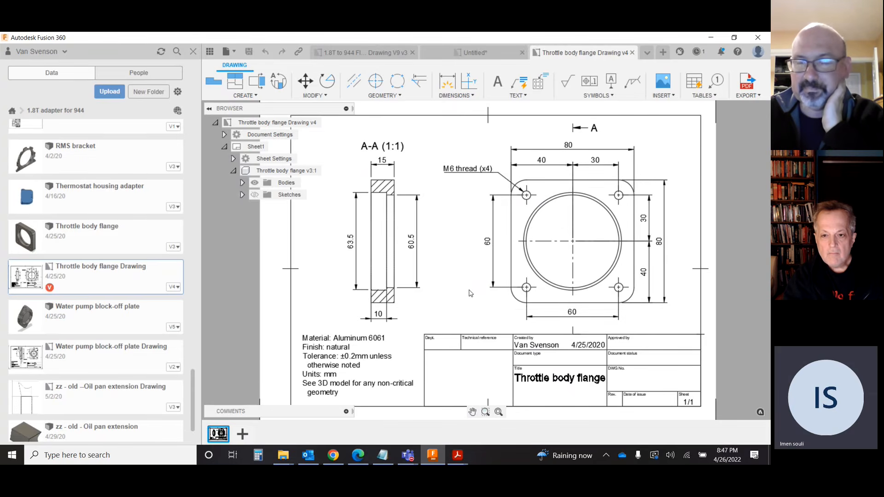
scroll(470, 293, "down", 1)
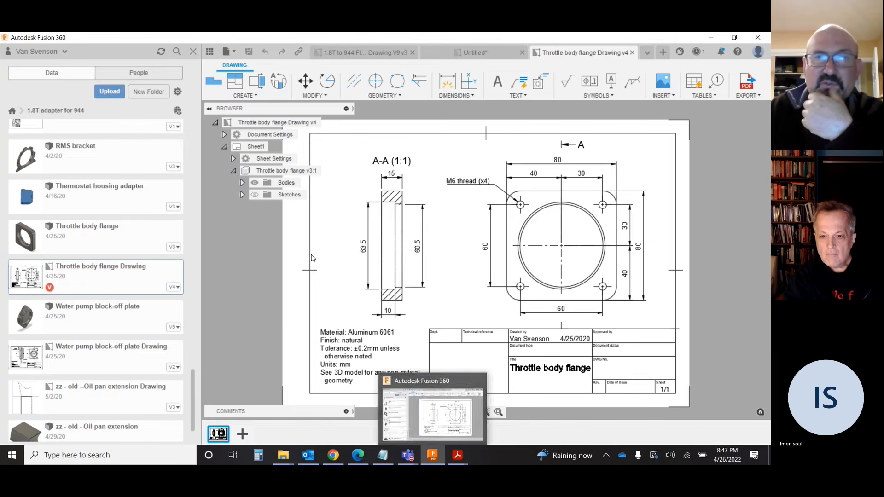
Step: Hide the project data, review the available view creation, modification and dimensioning commands, and look closer at the flange views
left_click(193, 51)
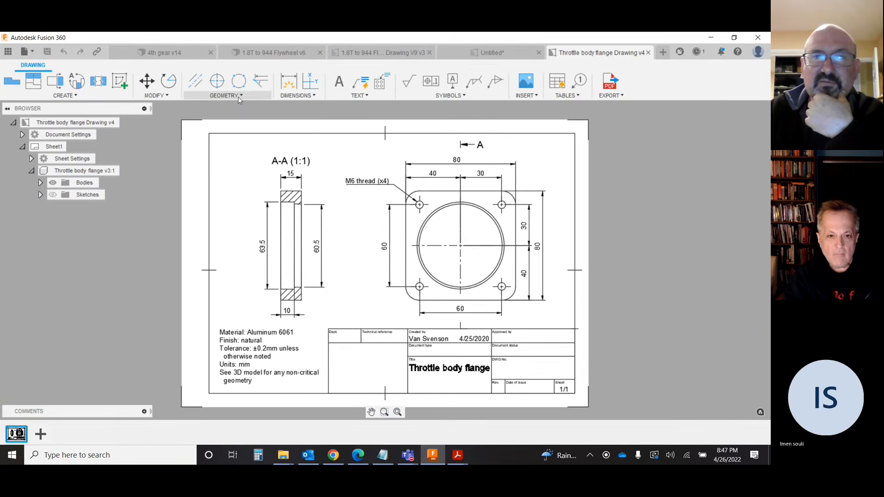
left_click(65, 95)
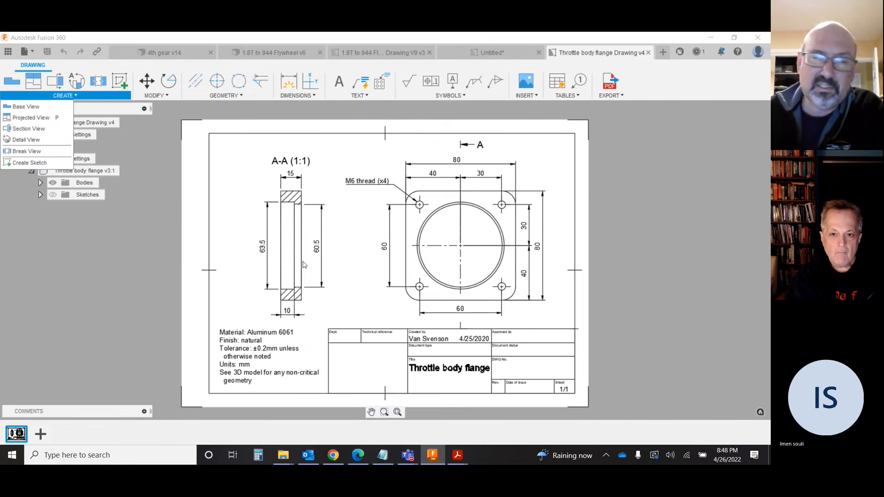
left_click(166, 96)
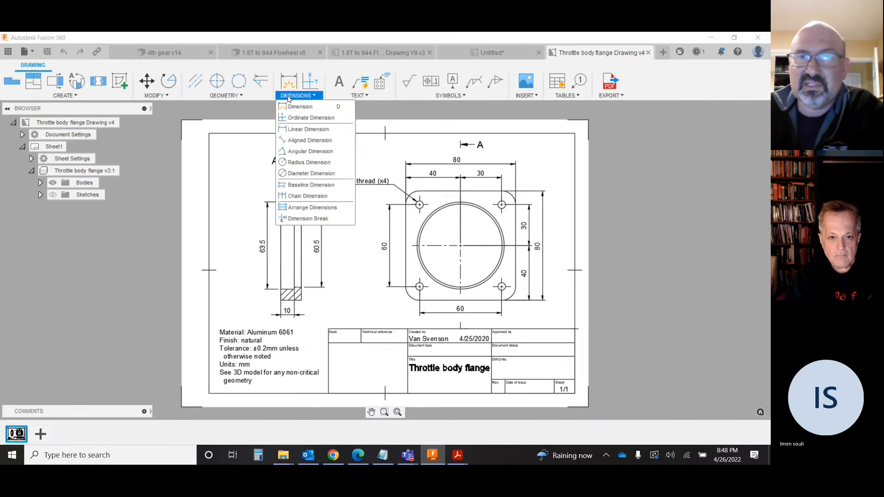
mouse_move(362, 97)
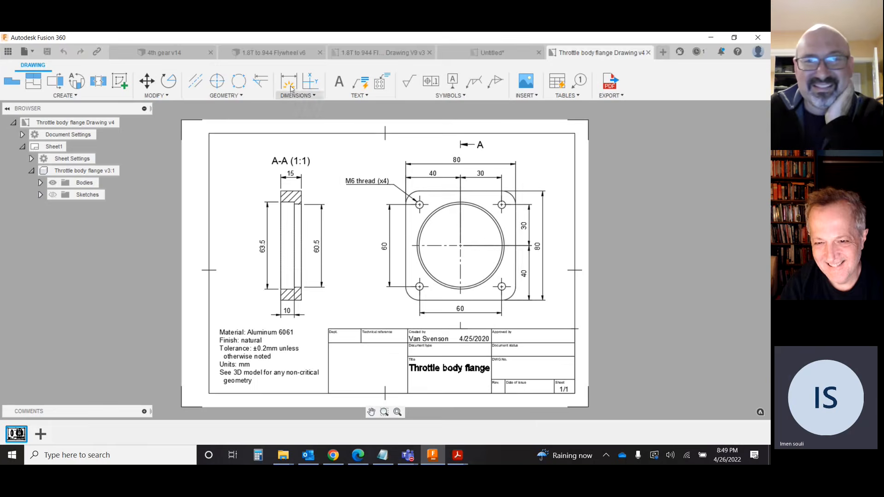
scroll(464, 226, "up", 3)
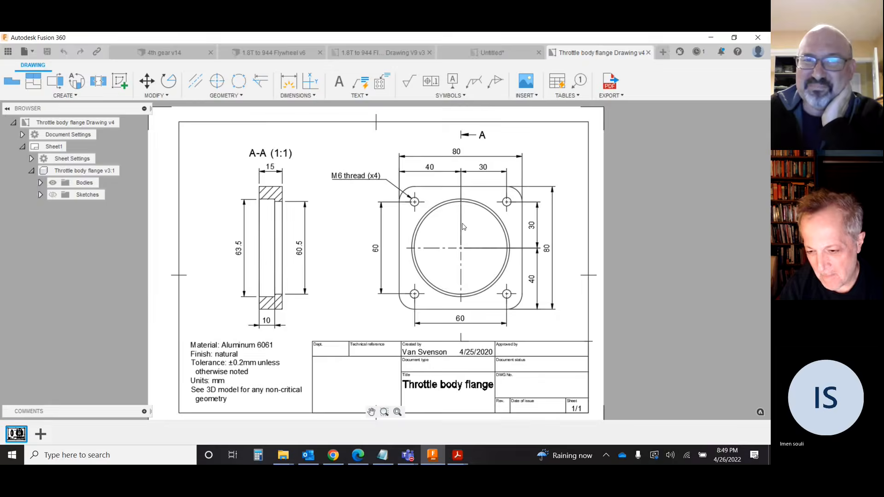
scroll(463, 226, "down", 1)
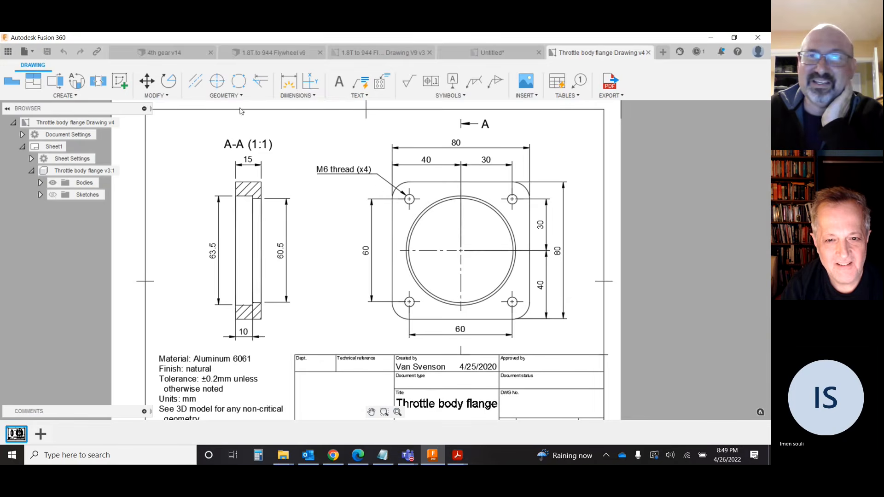
Step: Show the project data again, open the Throttle body flange model and inspect the part in 3D
left_click(8, 52)
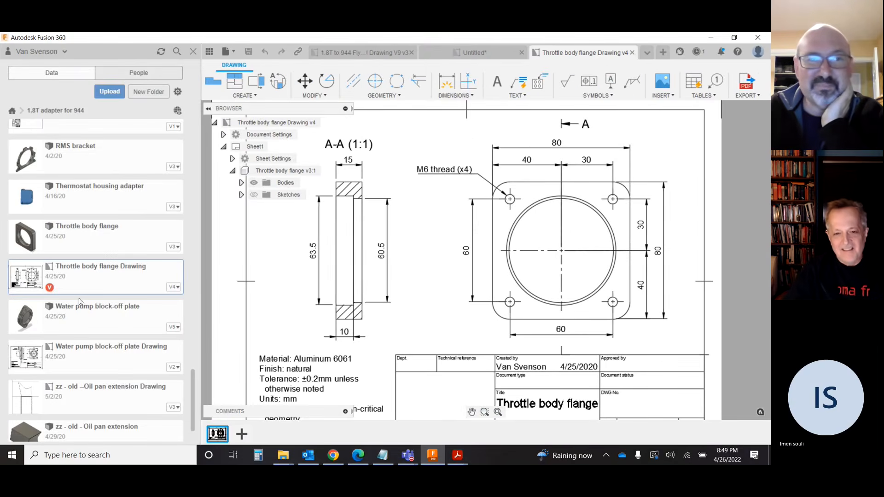
left_click(66, 226)
double_click(66, 226)
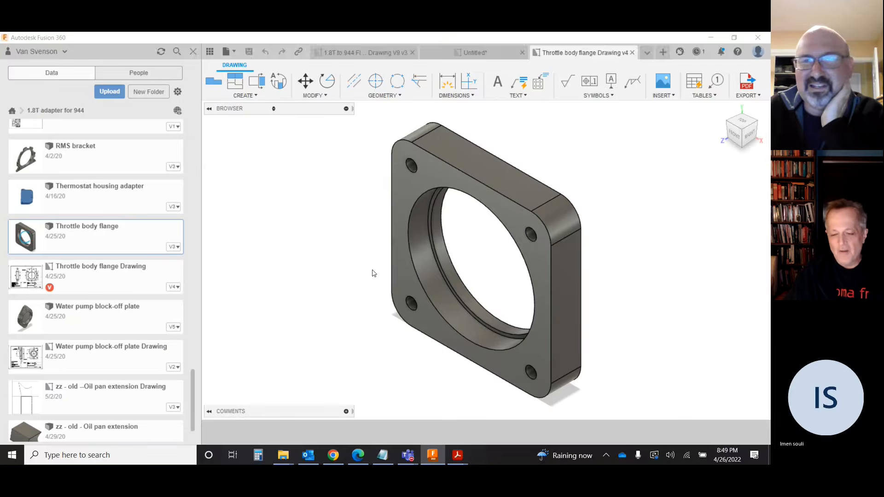
mouse_move(734, 133)
left_mouse_down()
mouse_move(668, 135)
mouse_move(738, 133)
mouse_move(732, 130)
left_mouse_up()
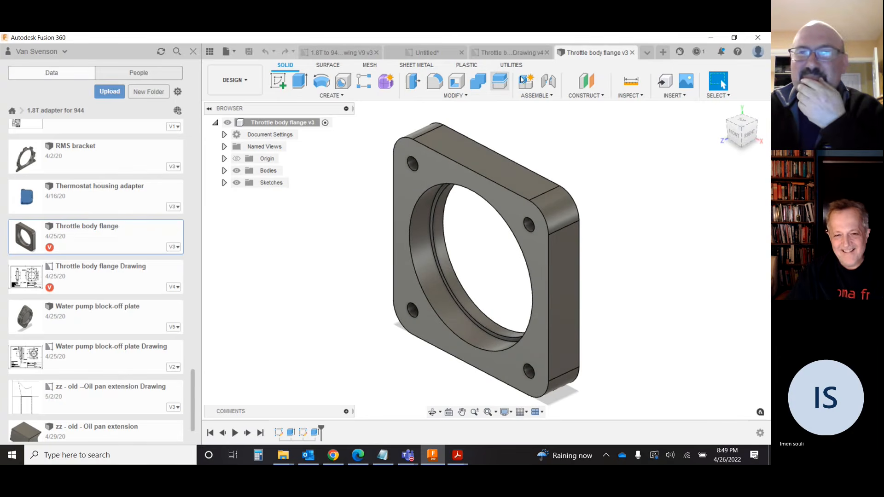
Step: Return to the Throttle body flange Drawing and review the available symbol and text annotation commands
left_click(502, 55)
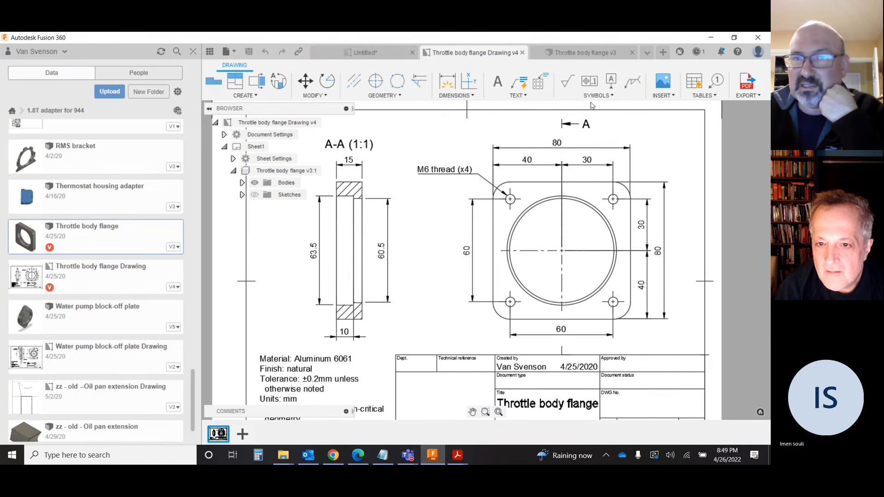
left_click(603, 97)
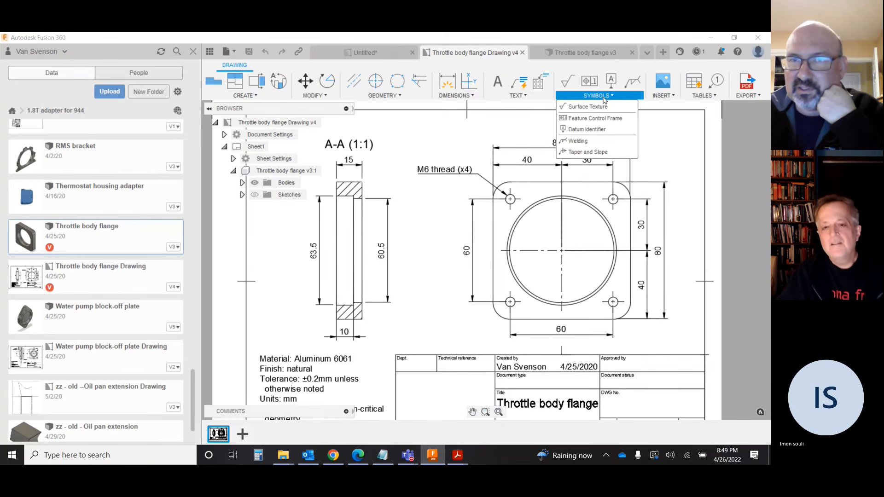
left_click(520, 95)
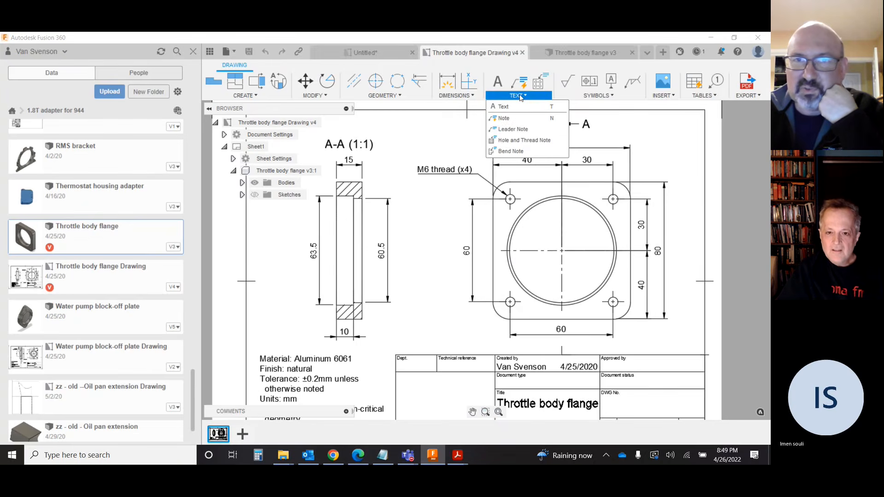
Step: Open the M6 thread (x4) note for editing, look through the insertable symbols, and leave the text editor
double_click(458, 170)
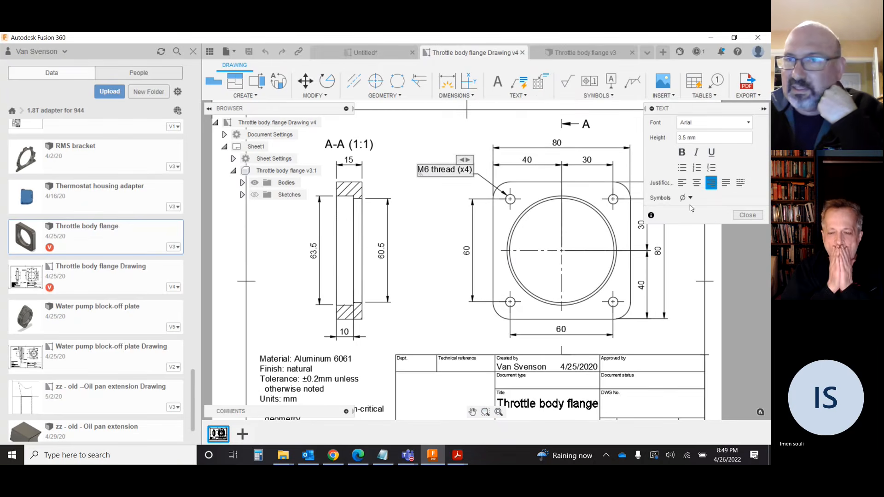
left_click(691, 199)
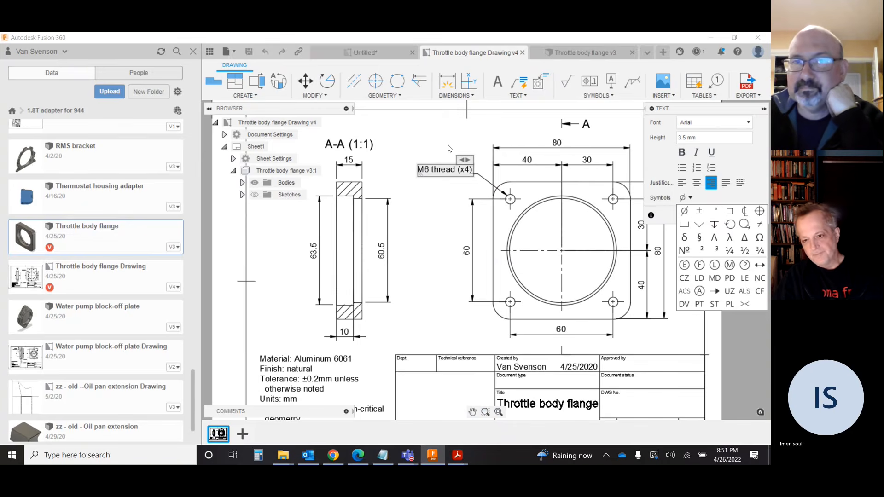
left_click(600, 132)
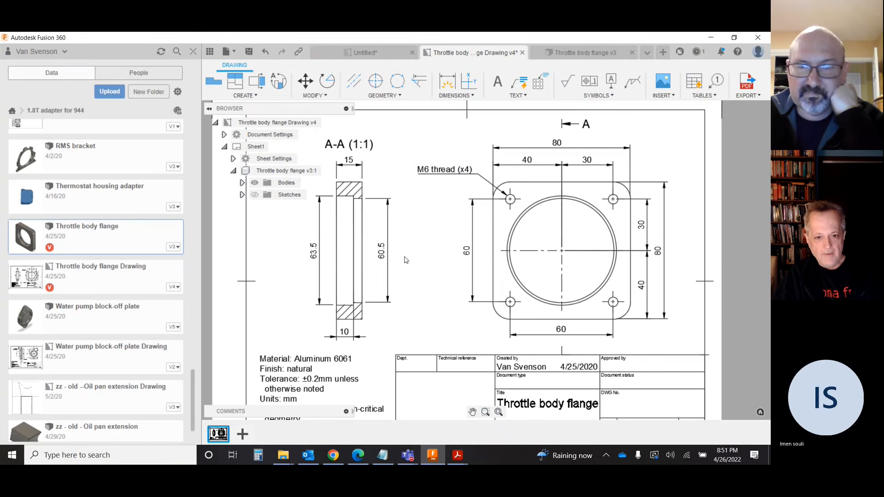